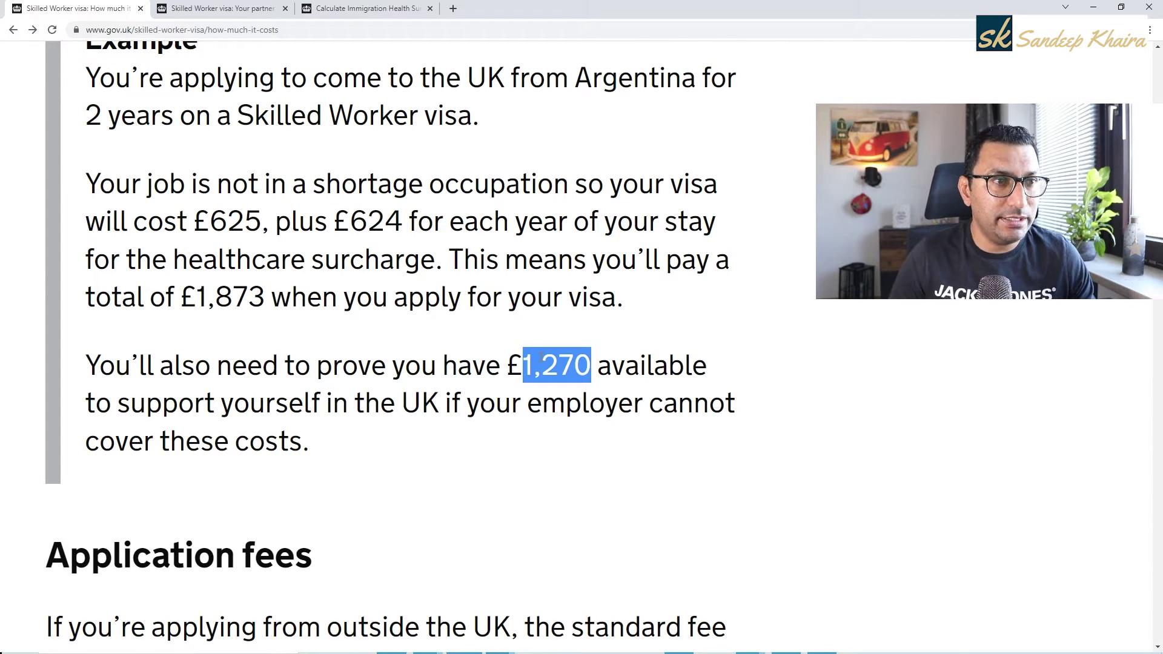
Step: Check the application fees for applying from outside the UK, for stays up to 3 years and longer
scroll(541, 357, "down", 3)
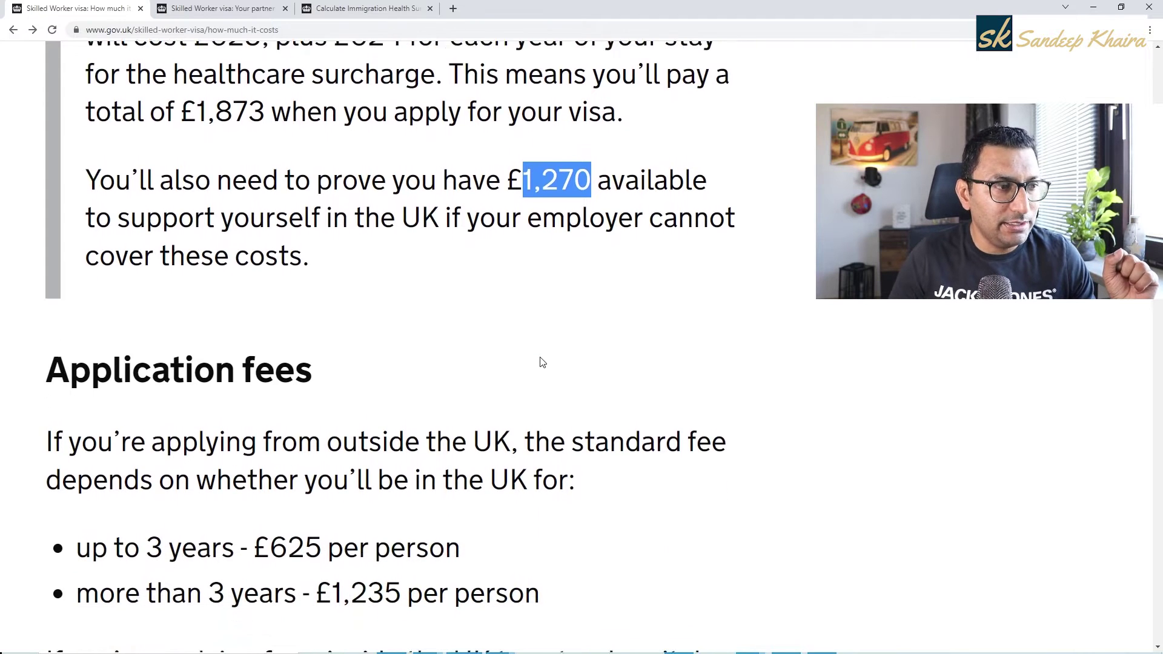
scroll(542, 362, "down", 3)
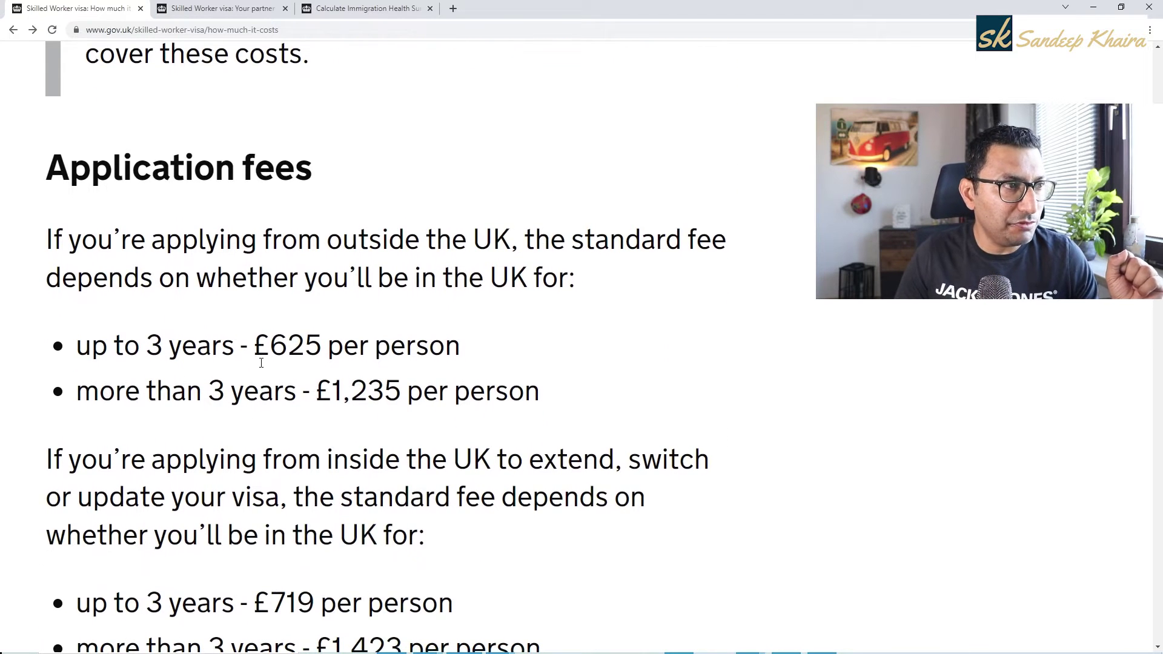
triple_click(181, 345)
triple_click(283, 341)
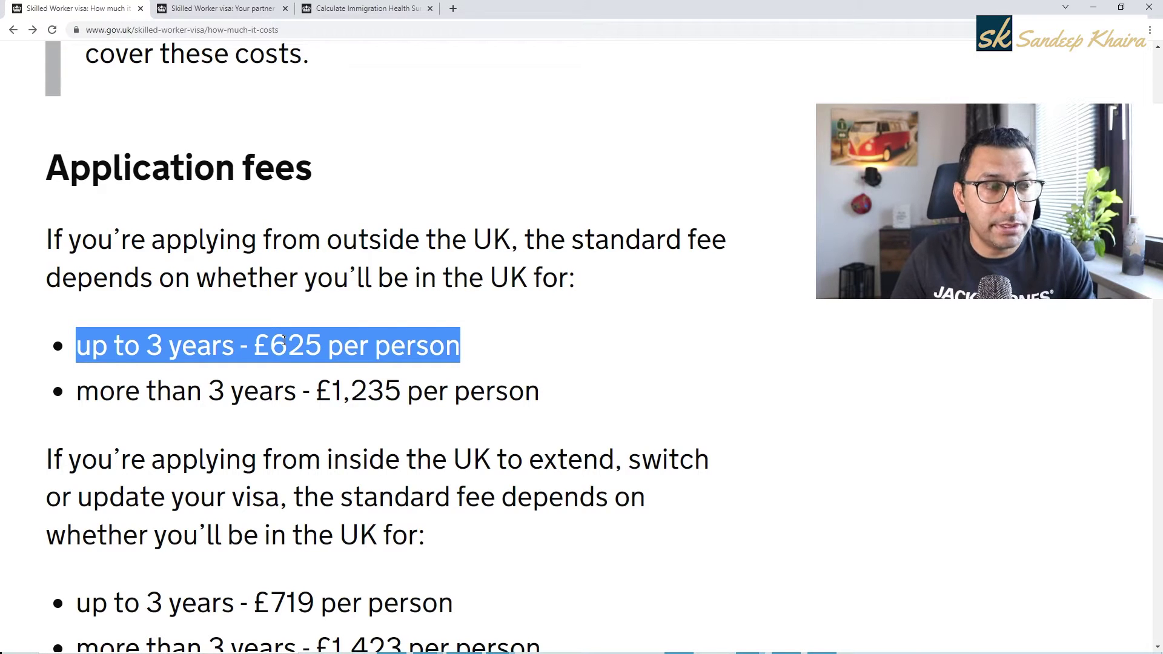
triple_click(251, 390)
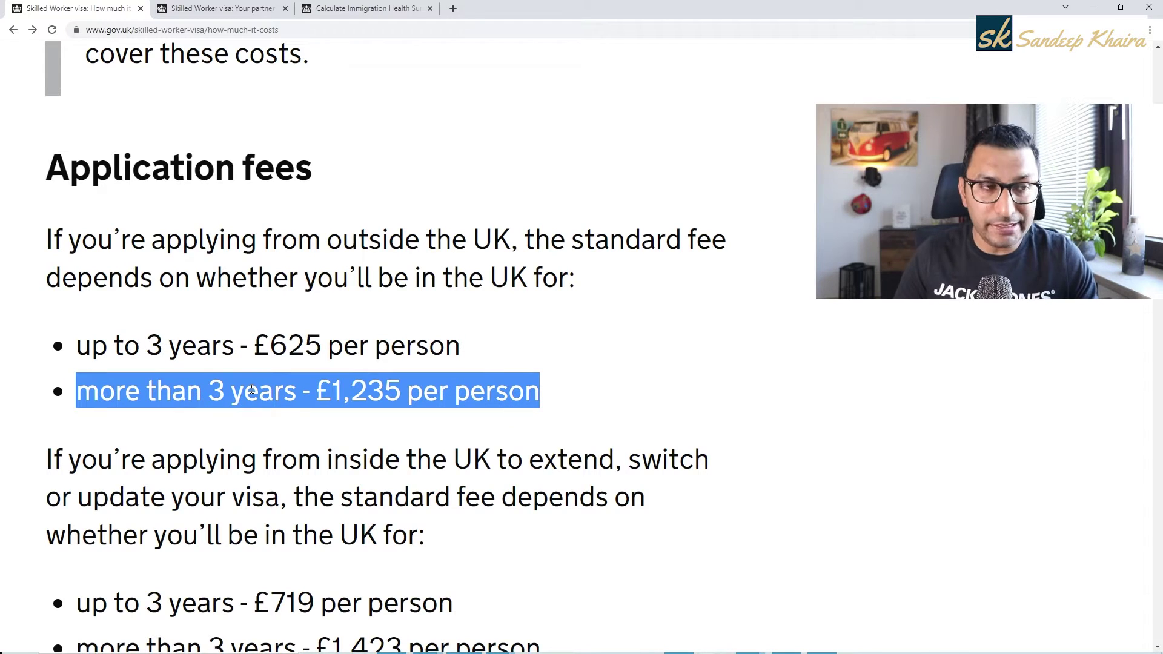
double_click(366, 391)
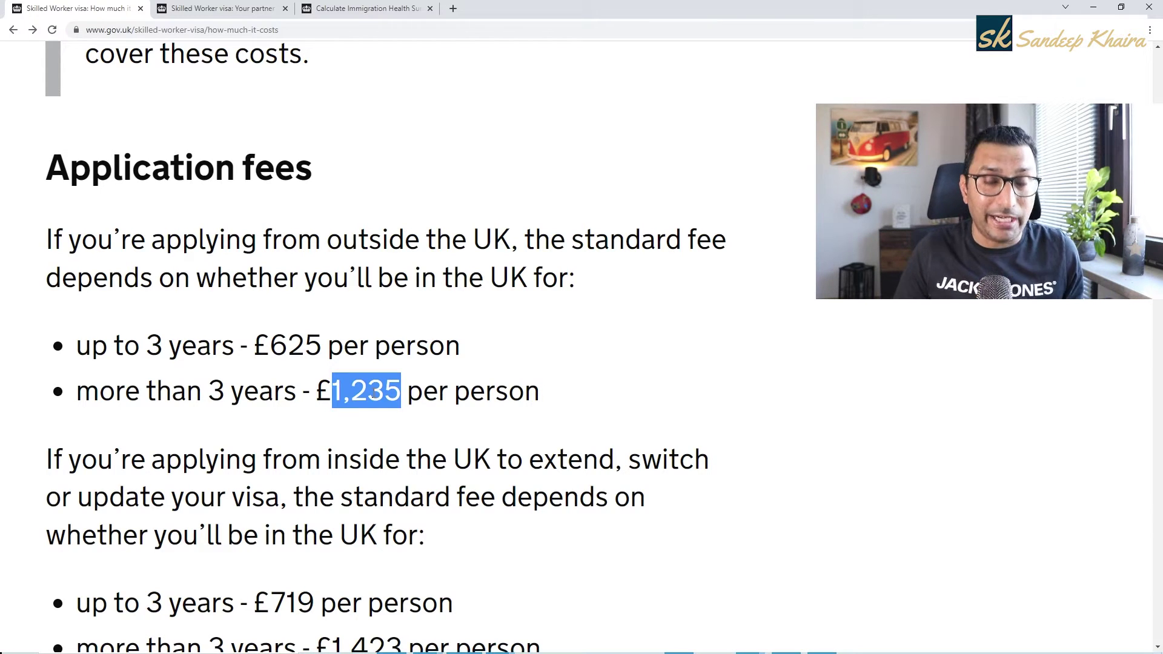
Step: Switch to the Calc workbook in Excel and enter 625 as the Self application fee in B3
key("alt+Tab")
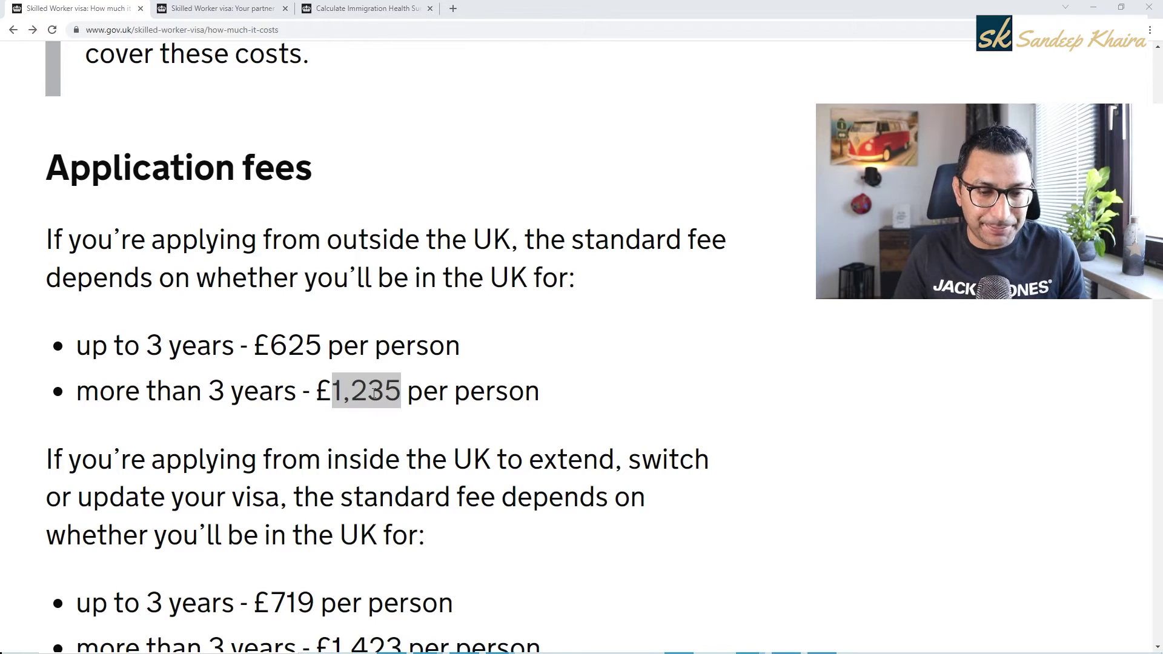
key("alt+Tab")
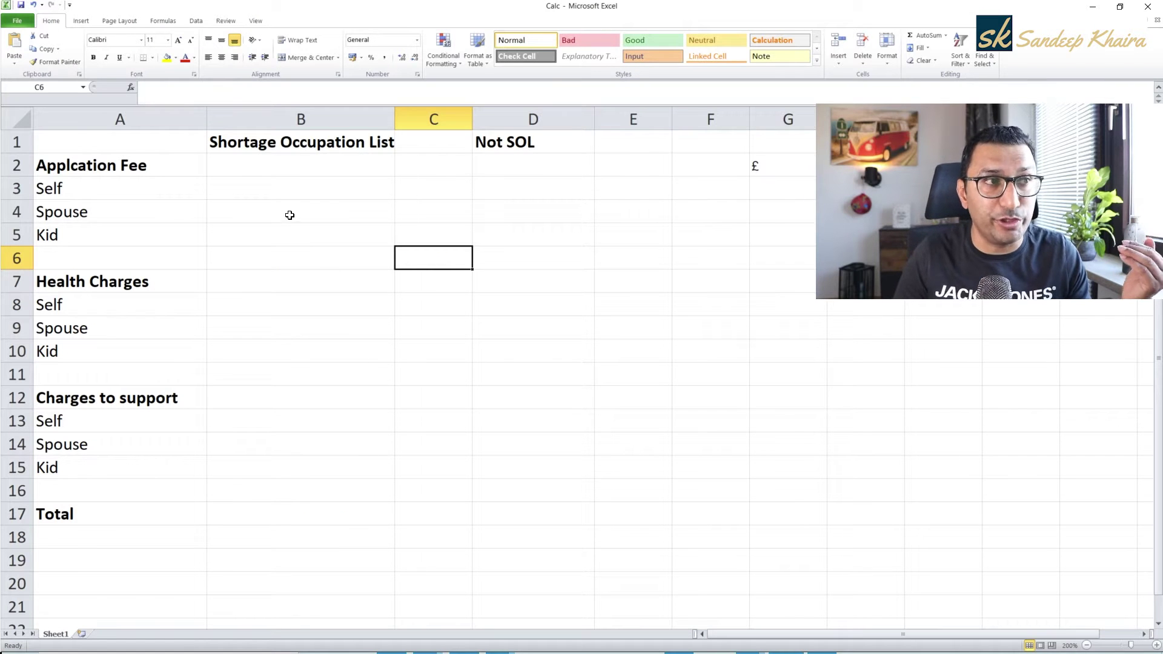
left_click(255, 168)
key("Return")
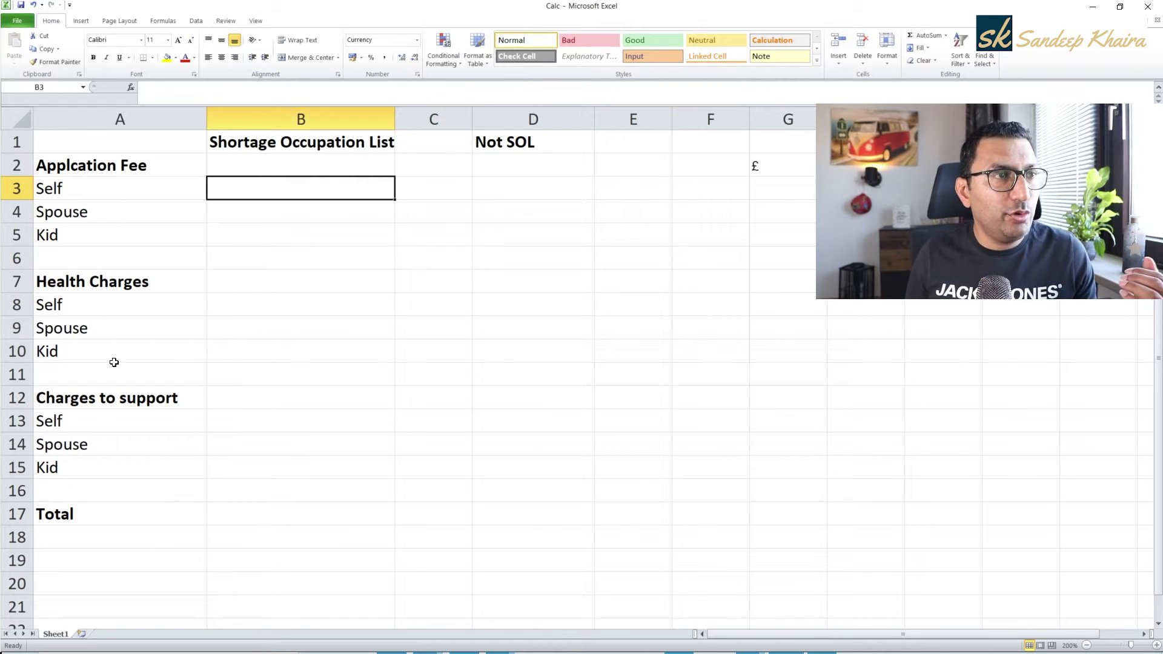
type("625")
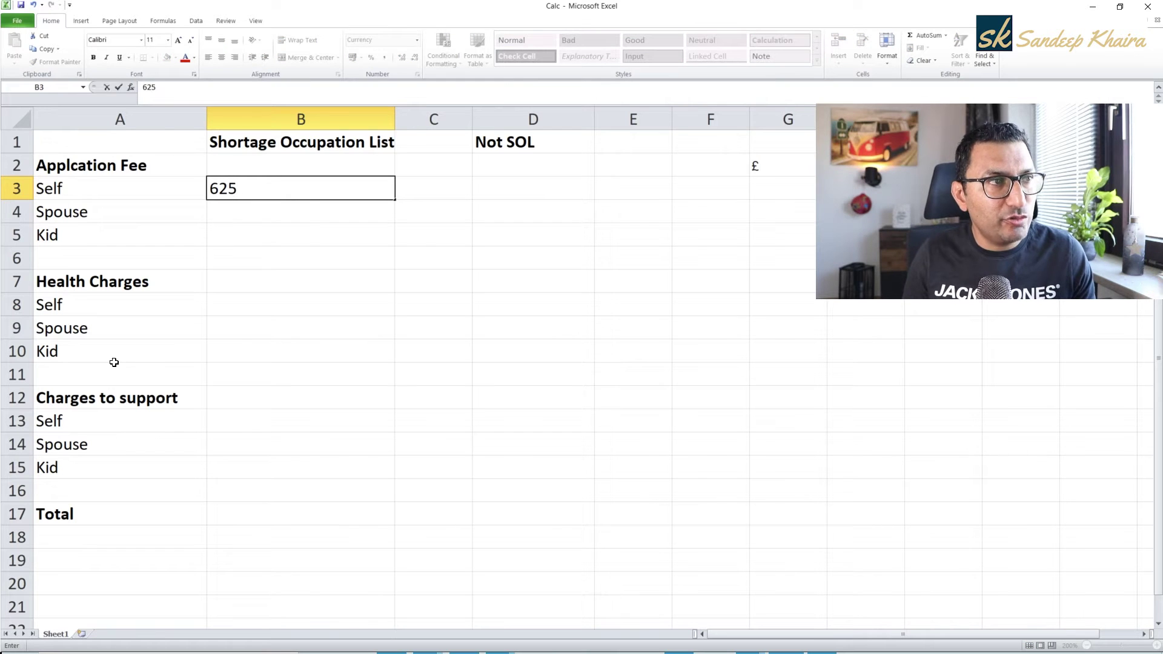
key("Return")
key("Up")
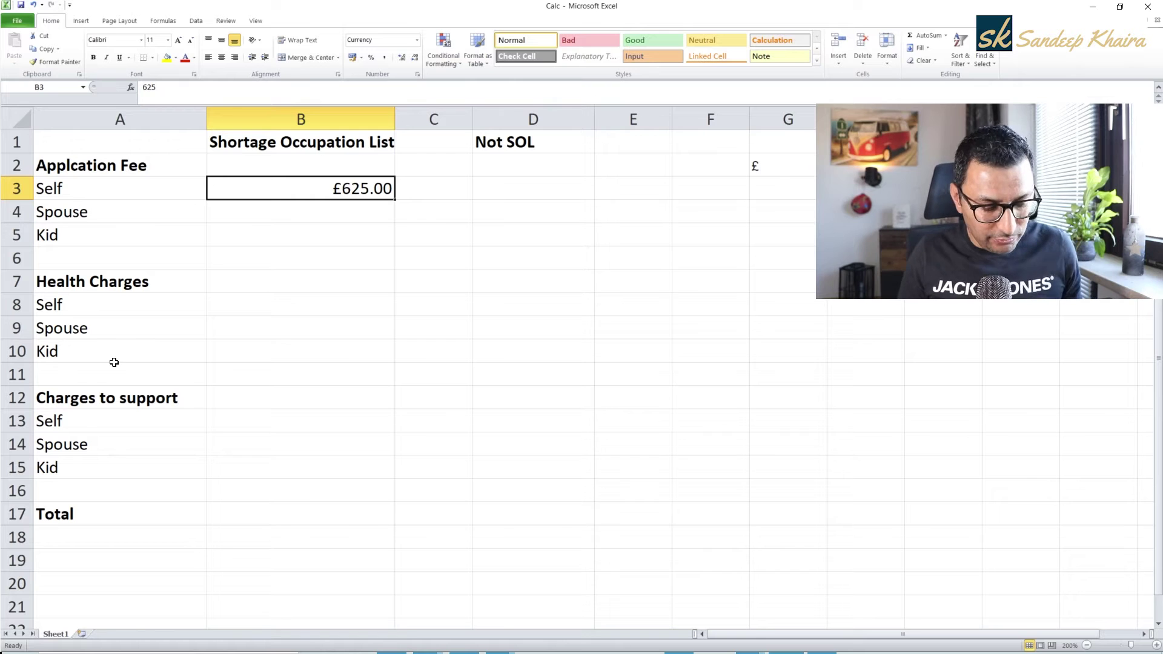
Step: Move the Self application fee from B3 to D3, under Not SOL
key("ctrl+x")
key("Right")
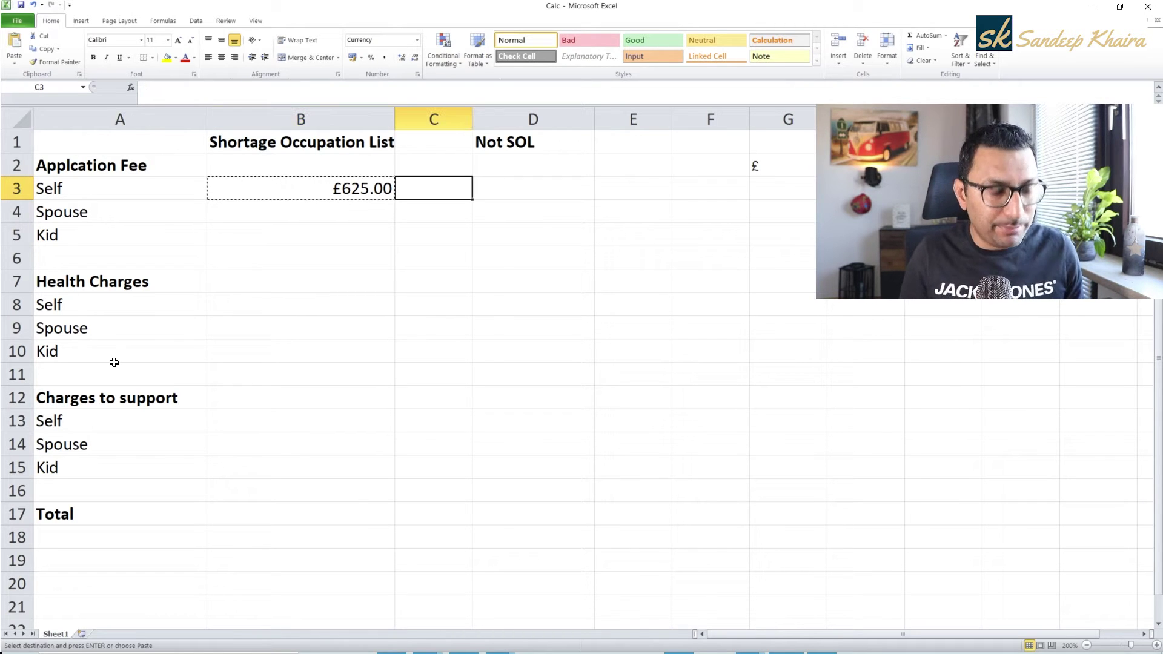
key("Right")
key("ctrl+v")
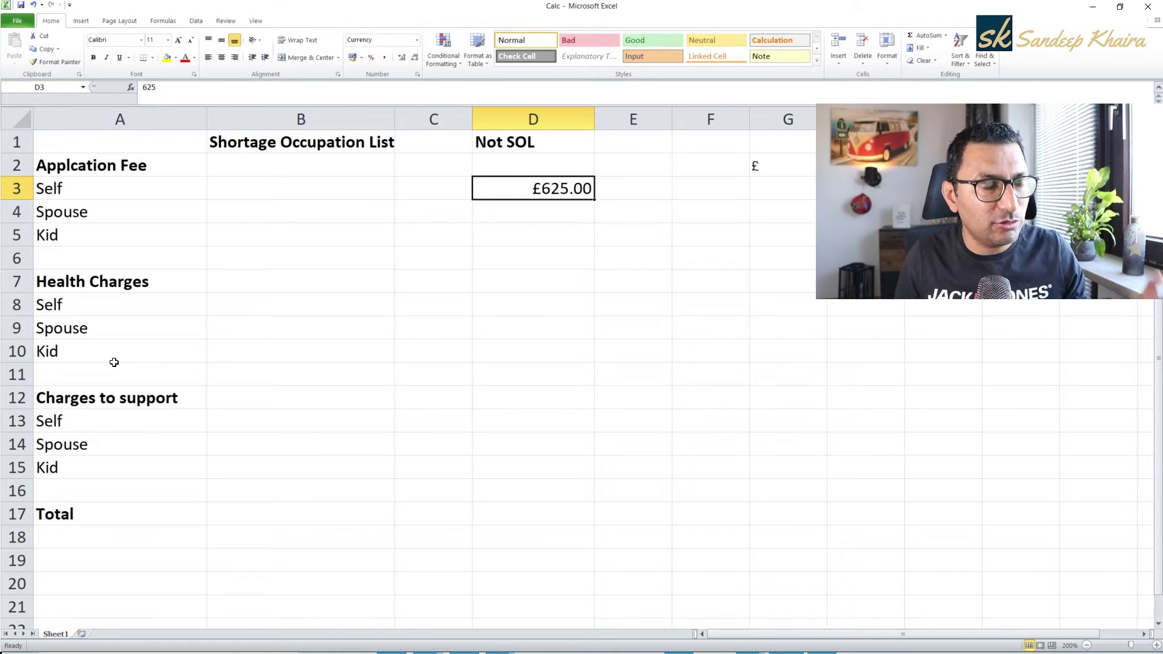
key("Left")
key("Left")
key("Right")
key("Right")
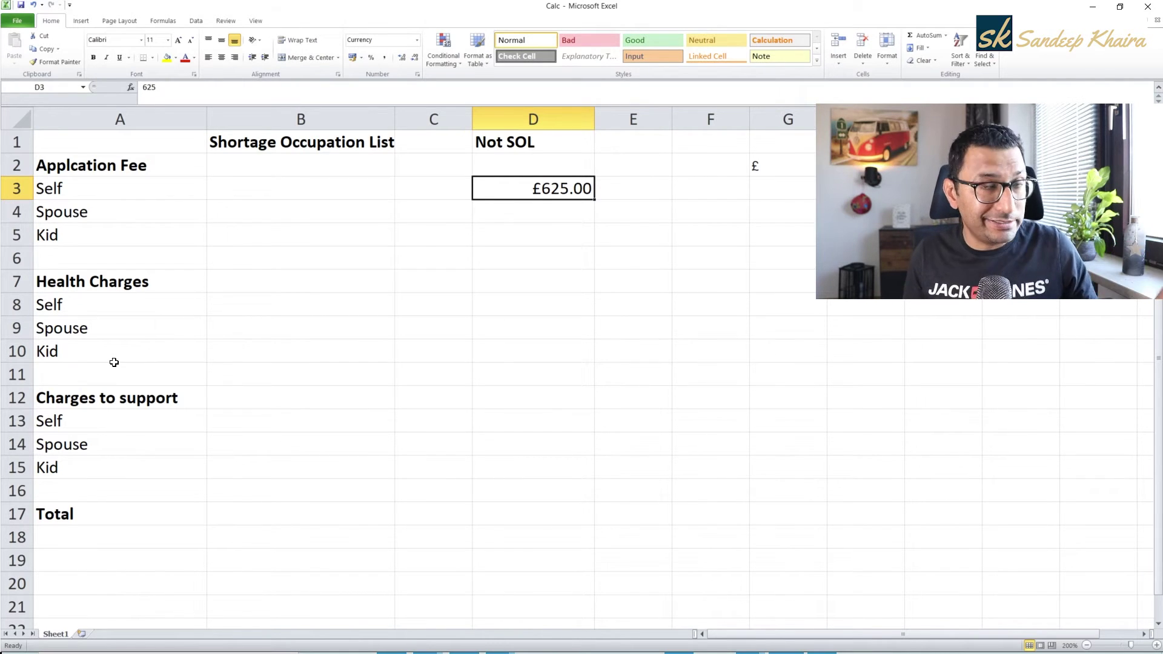
key("Left")
key("Left")
key("Left")
key("Right")
key("Left")
key("Right")
key("Right")
key("Right")
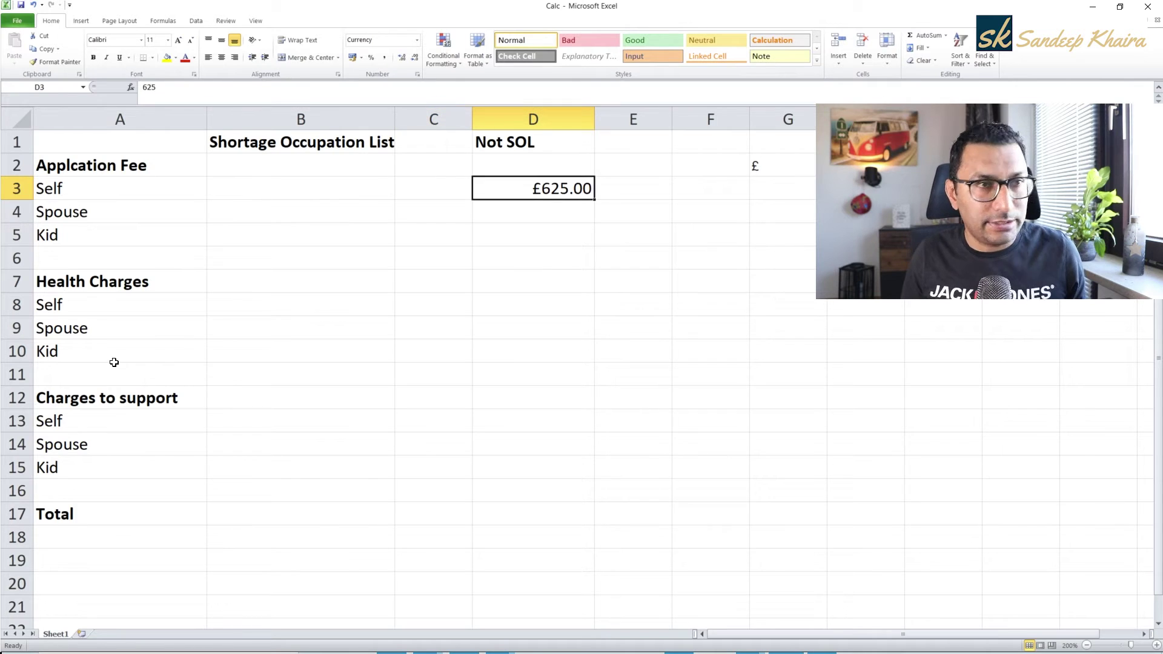
Step: Fill the Not SOL application fee down from Self to the Spouse and Kid rows, D3:D5
key("shift+Down")
key("shift+Down")
key("ctrl+d")
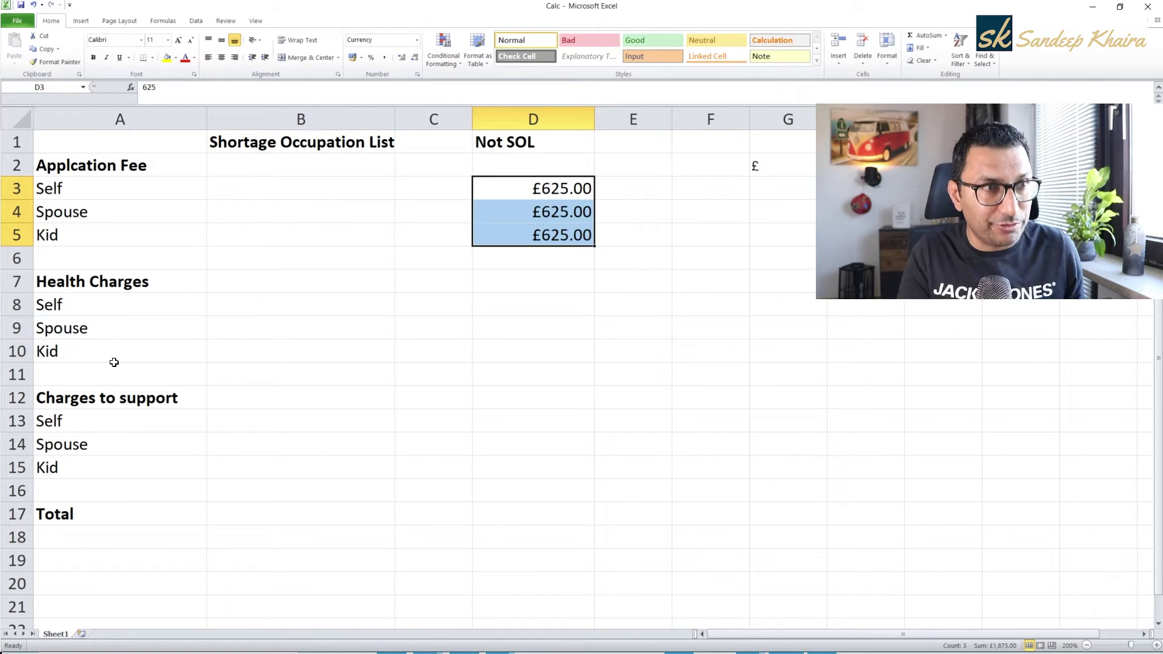
key("Right")
key("Left")
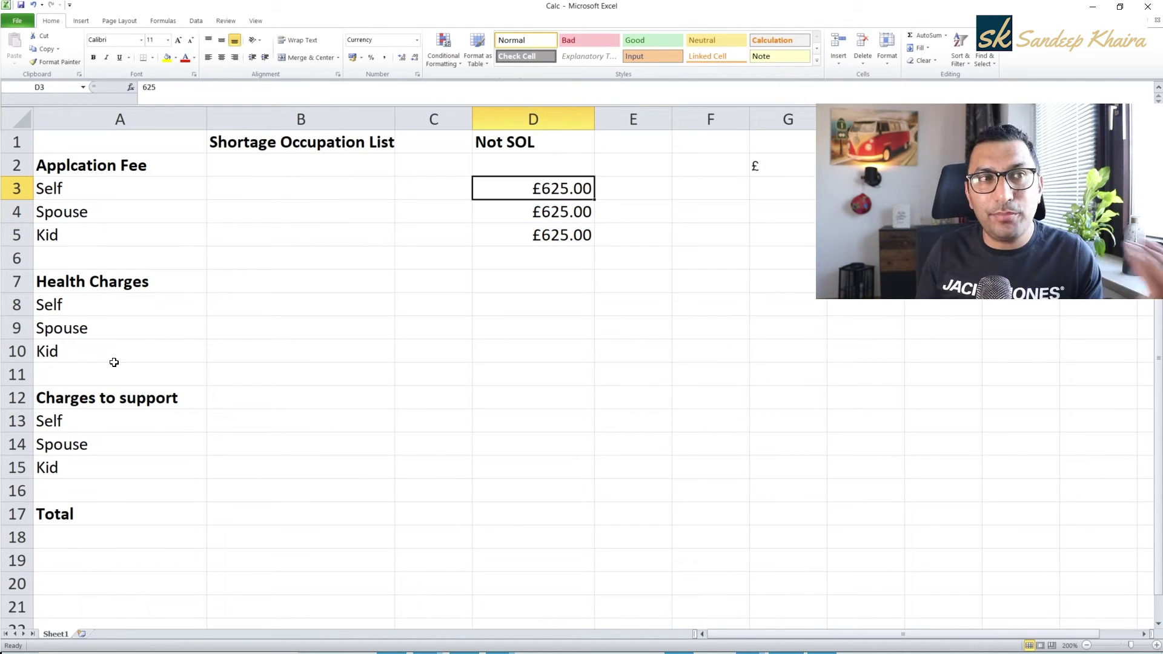
key("Down")
key("Up")
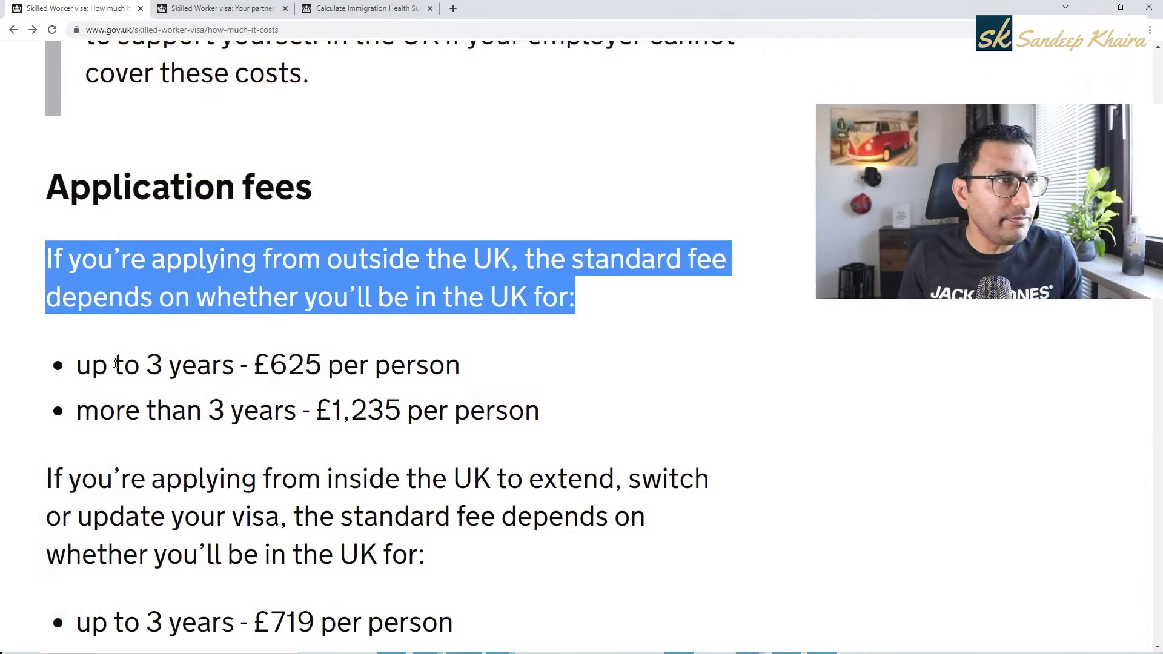
Step: On the visa costs page in the browser, check the inside-UK fees and the shortage occupation list fee for up to 3 years
scroll(115, 363, "down", 2)
scroll(115, 363, "down", 3)
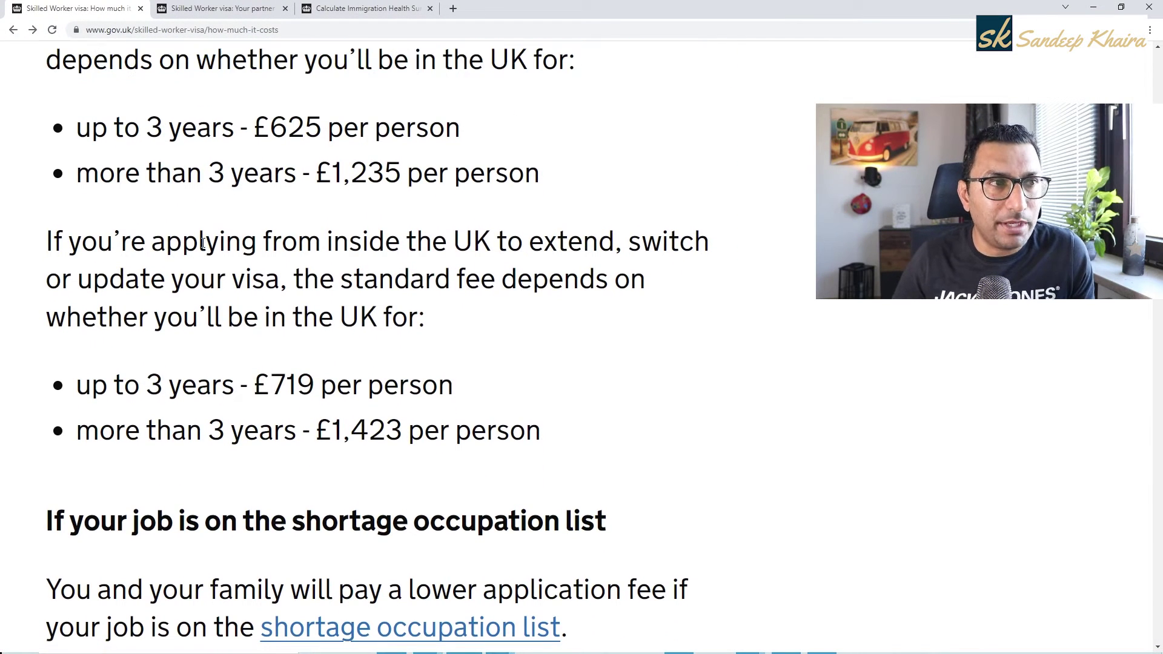
triple_click(205, 238)
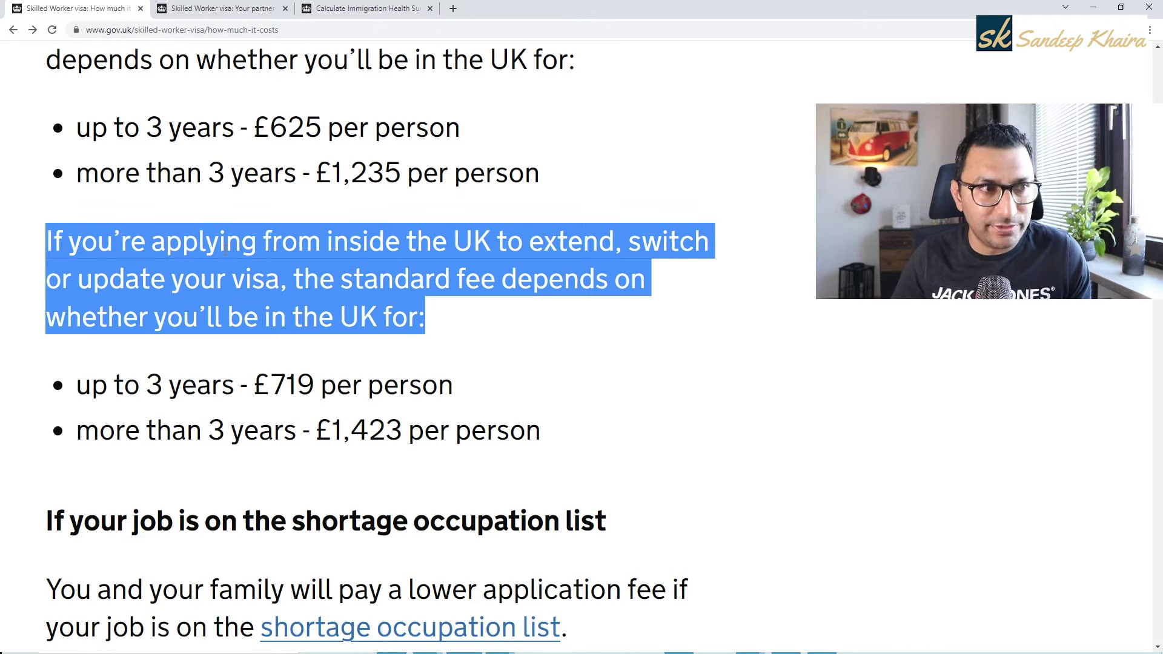
triple_click(152, 377)
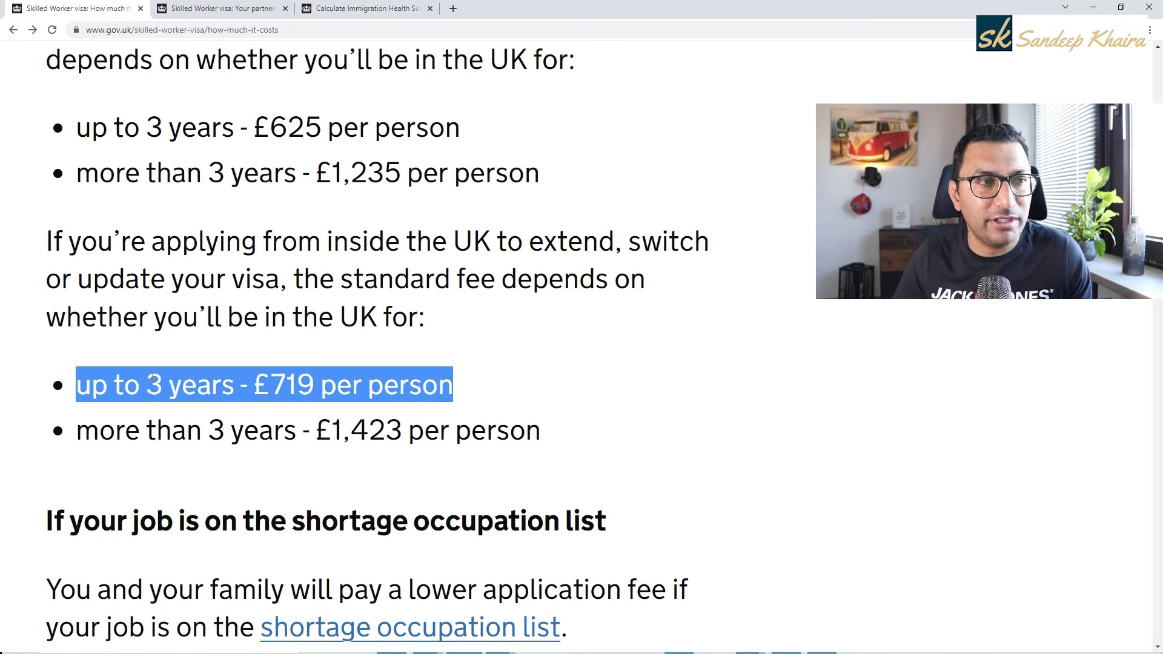
scroll(153, 379, "down", 2)
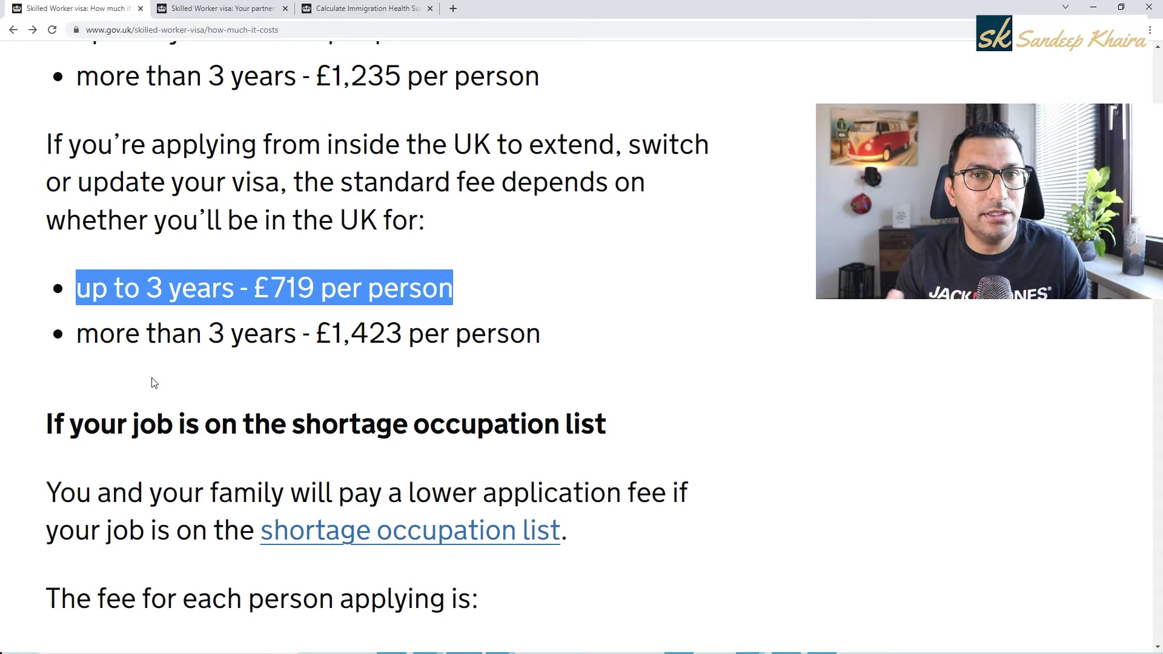
scroll(155, 383, "down", 3)
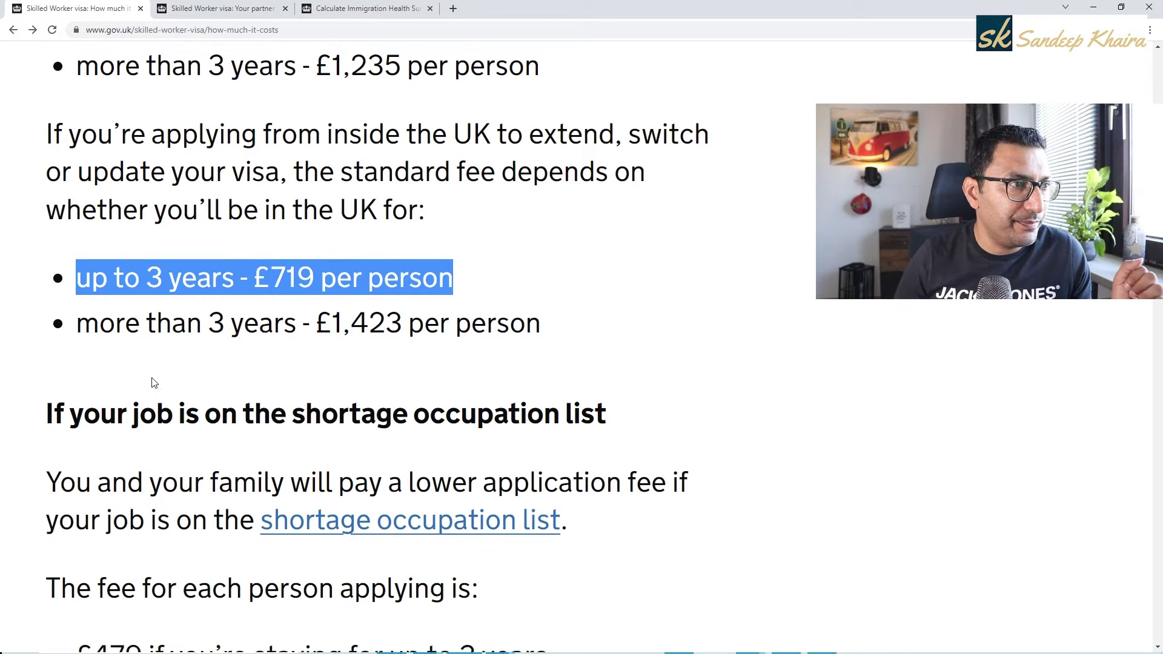
scroll(154, 379, "down", 2)
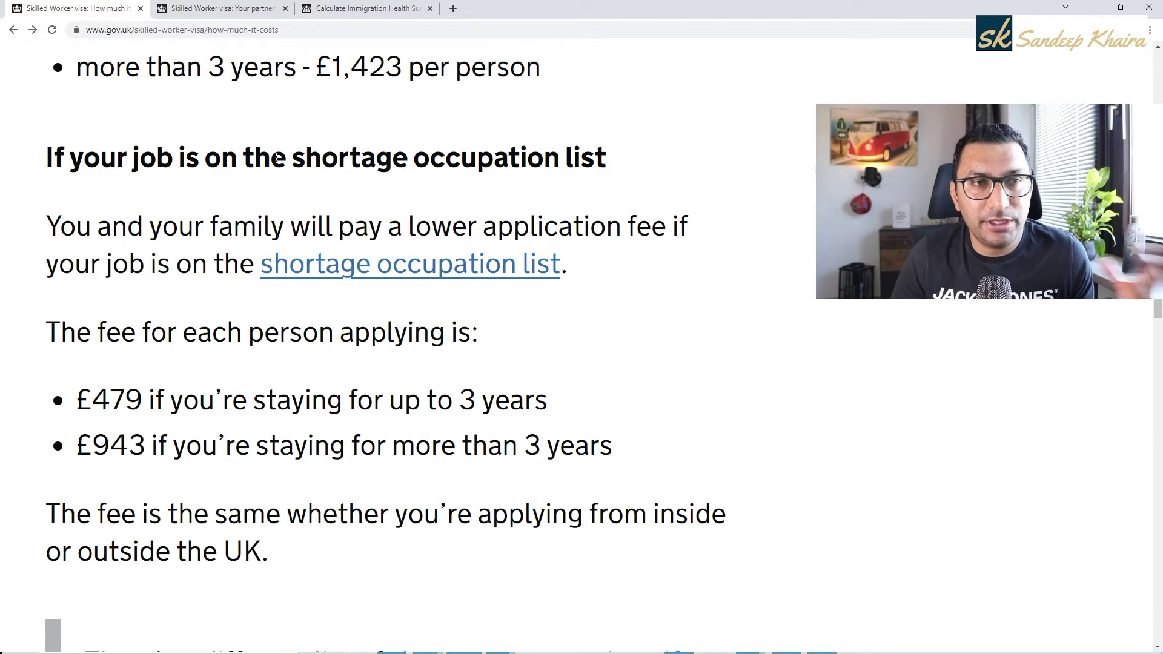
double_click(132, 394)
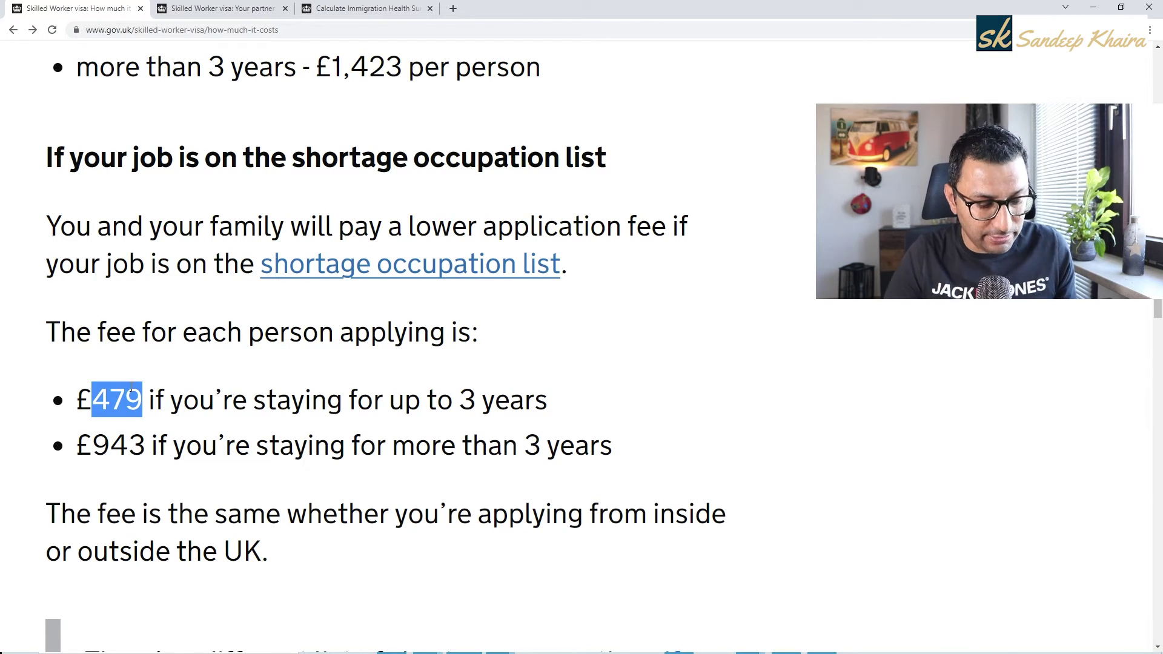
Step: Switch to Excel and enter 479 as the Self application fee under Shortage Occupation List in B3
key("alt+Tab")
key("Left")
key("Left")
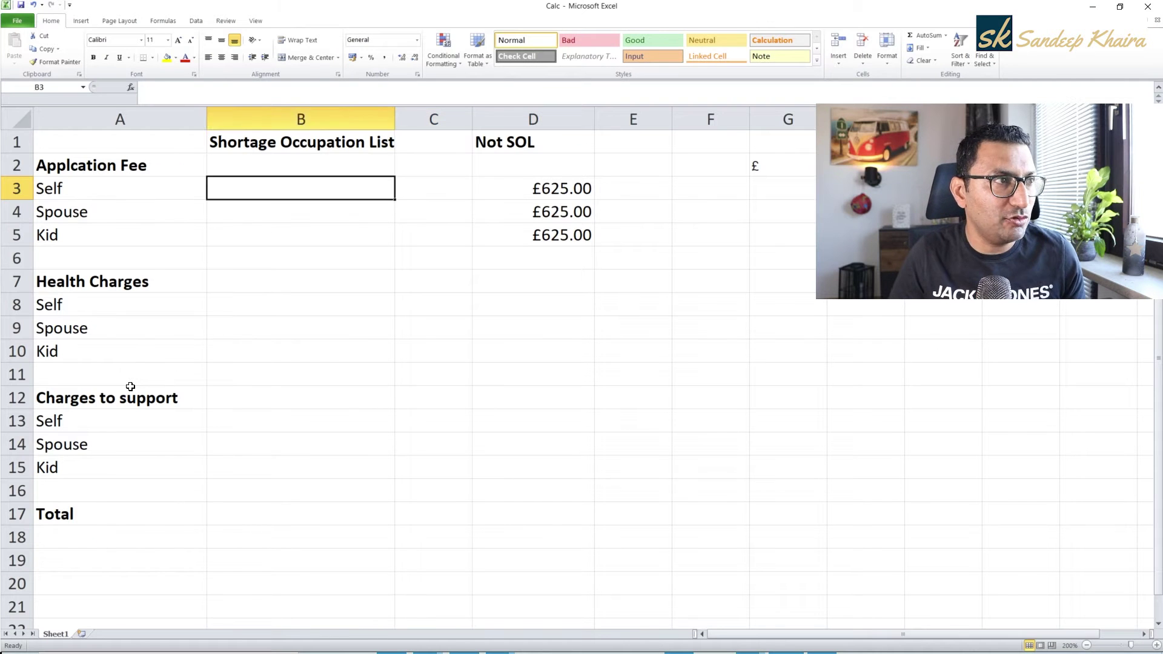
type("479")
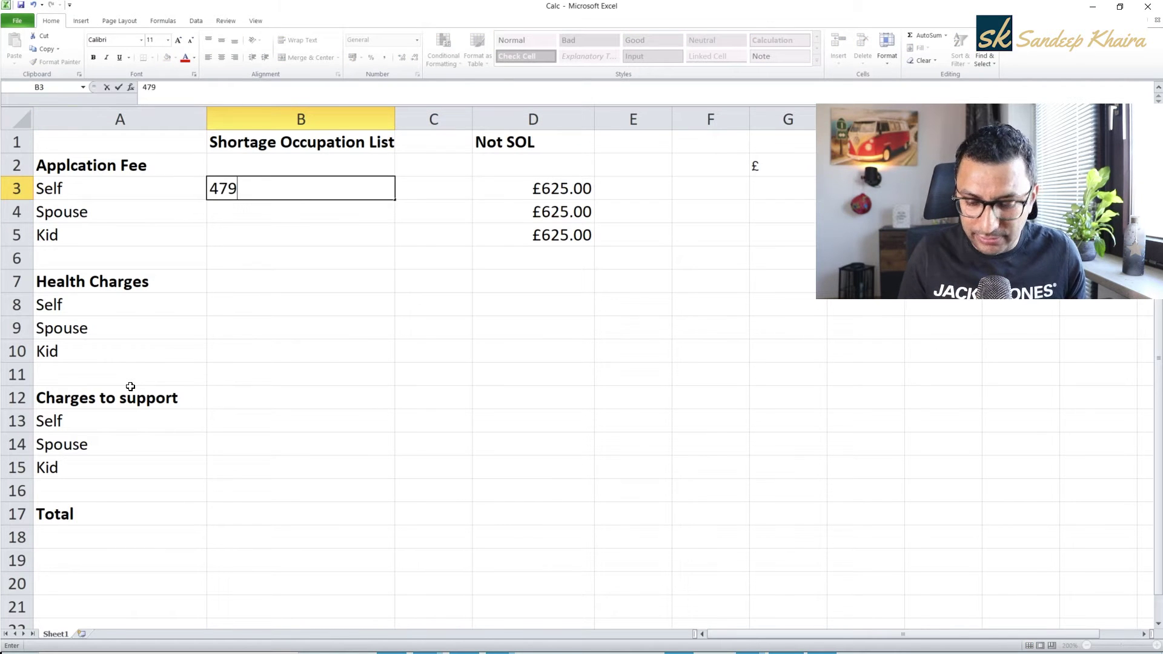
key("Return")
key("Up")
Step: Copy the currency format of D3 onto the Shortage Occupation List cells B3:B17
key("Right")
key("Right")
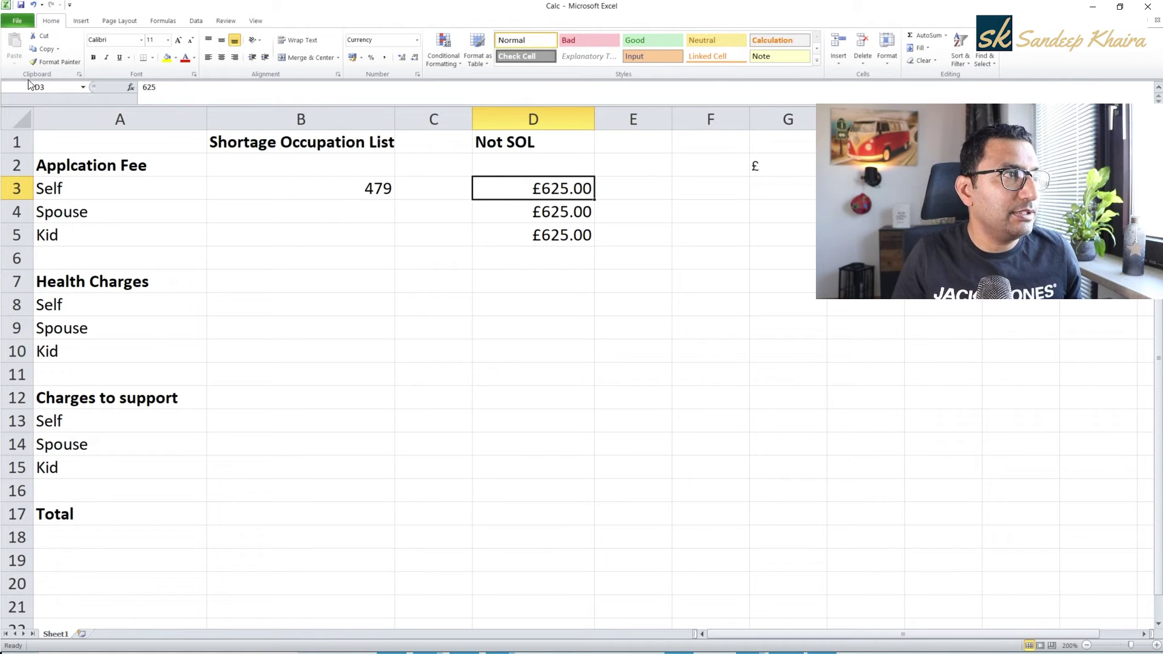
left_click(42, 61)
left_click_drag(306, 193, 311, 514)
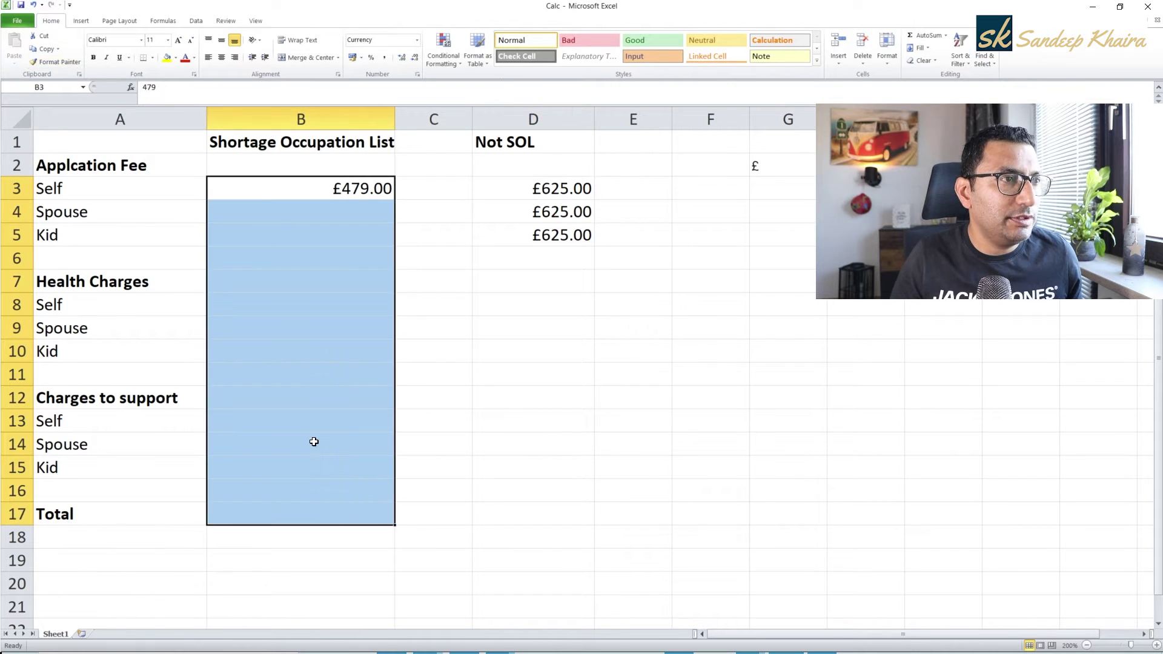
Step: Fill the Shortage Occupation List application fee down from Self to the Spouse and Kid rows, B3:B5
left_click(297, 183)
key("shift+Down")
key("shift+Down")
key("ctrl+d")
key("Down")
key("Up")
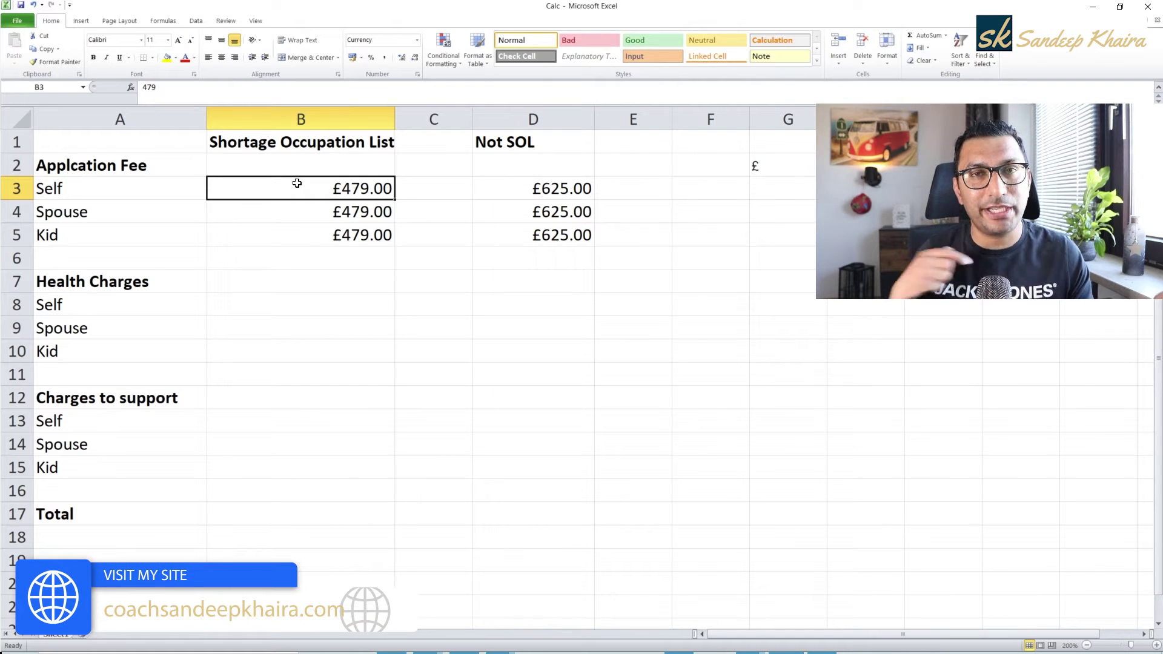
Step: Switch to the browser, check the yearly healthcare surcharge on the visa costs page and bring up the Immigration Health Surcharge calculator
key("Down")
key("Down")
key("Down")
key("Down")
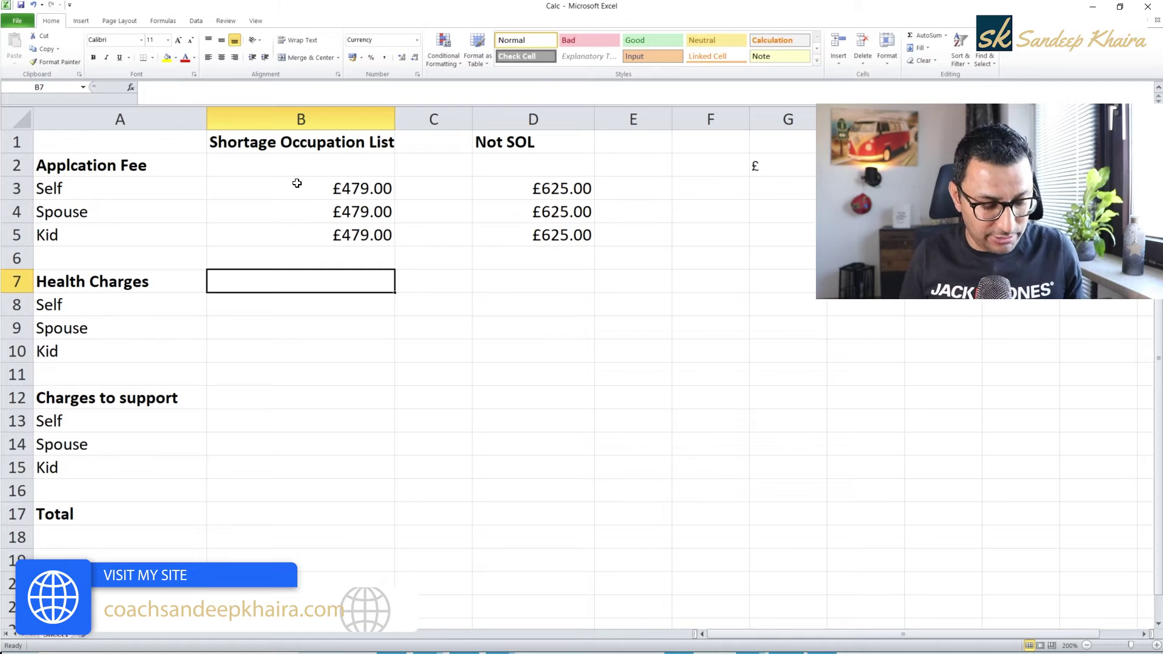
scroll(422, 333, "down", 2)
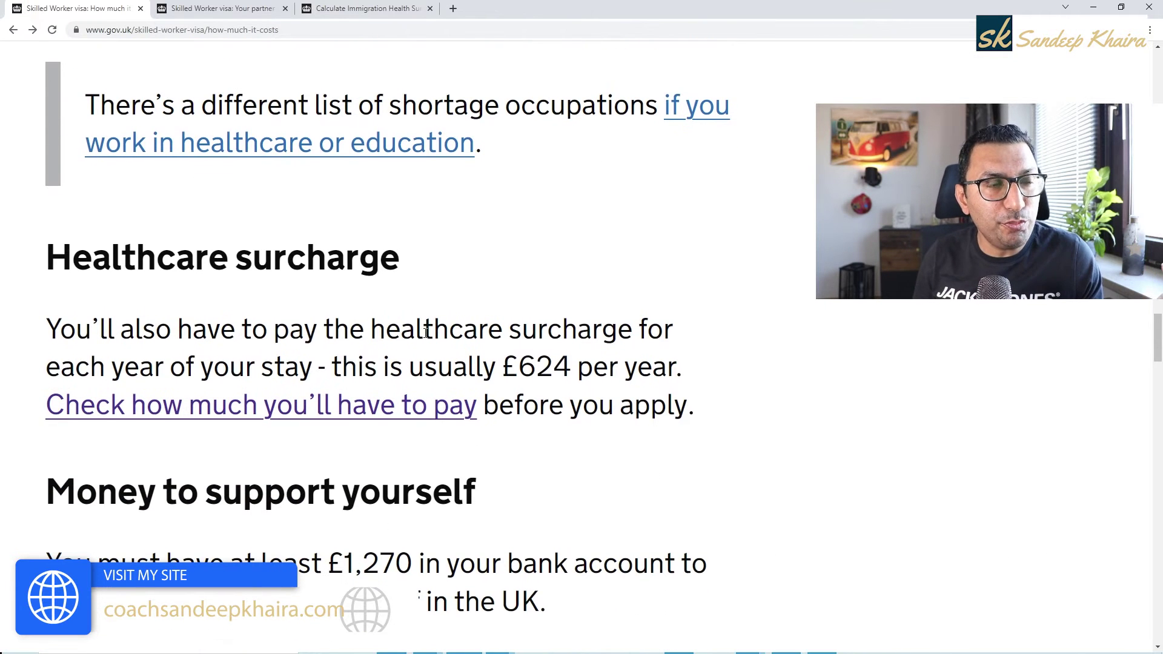
double_click(422, 332)
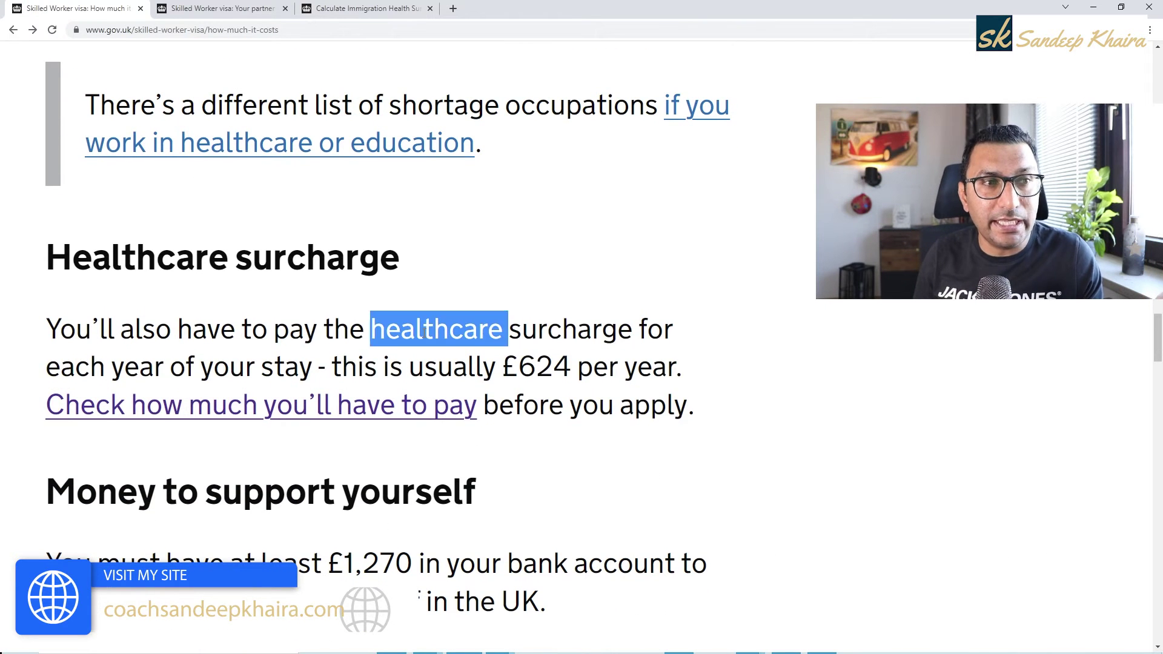
triple_click(423, 332)
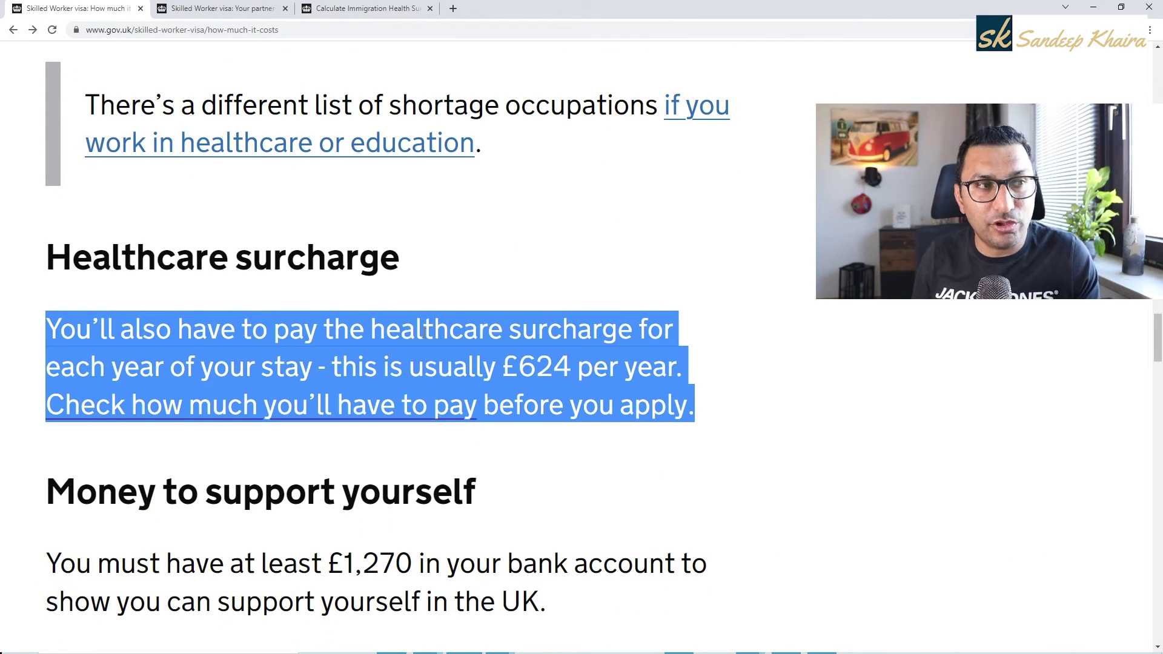
double_click(539, 365)
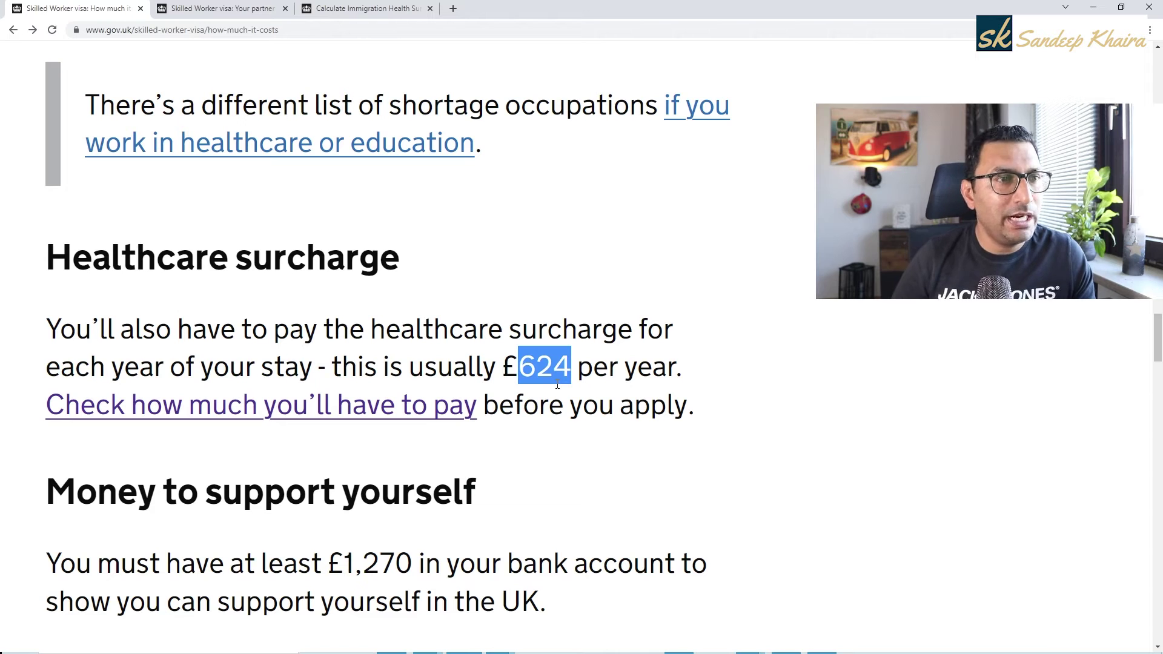
left_click(358, 10)
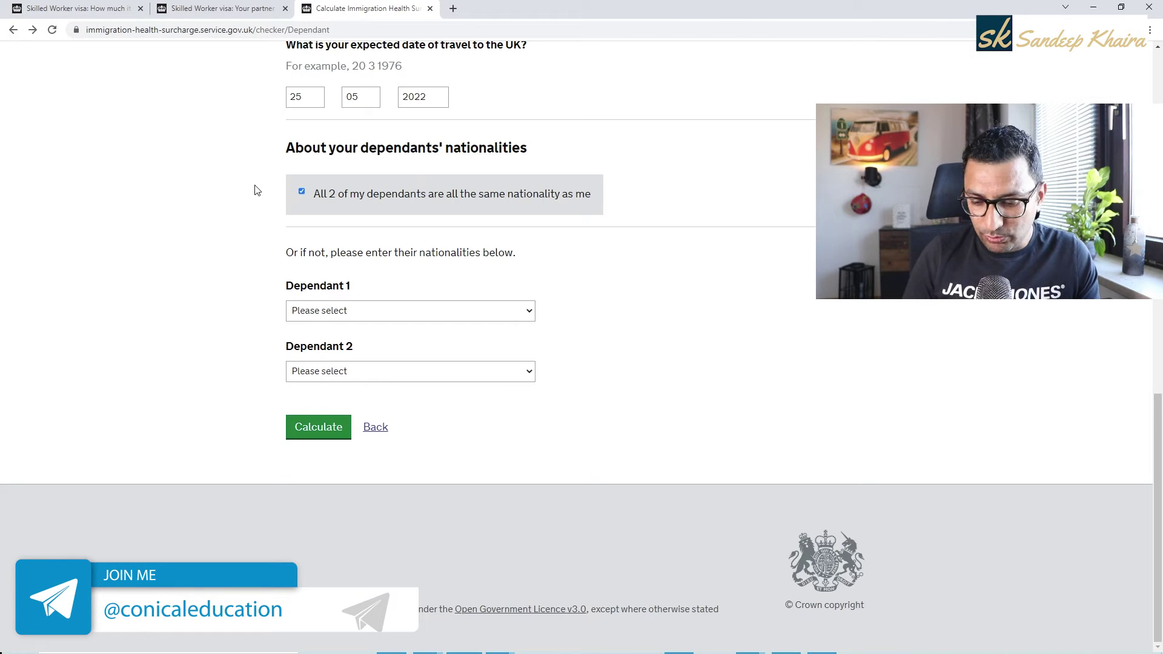
Step: Set the nationality to India and the visa route to Skilled Worker in the health surcharge calculator
scroll(254, 190, "up", 13)
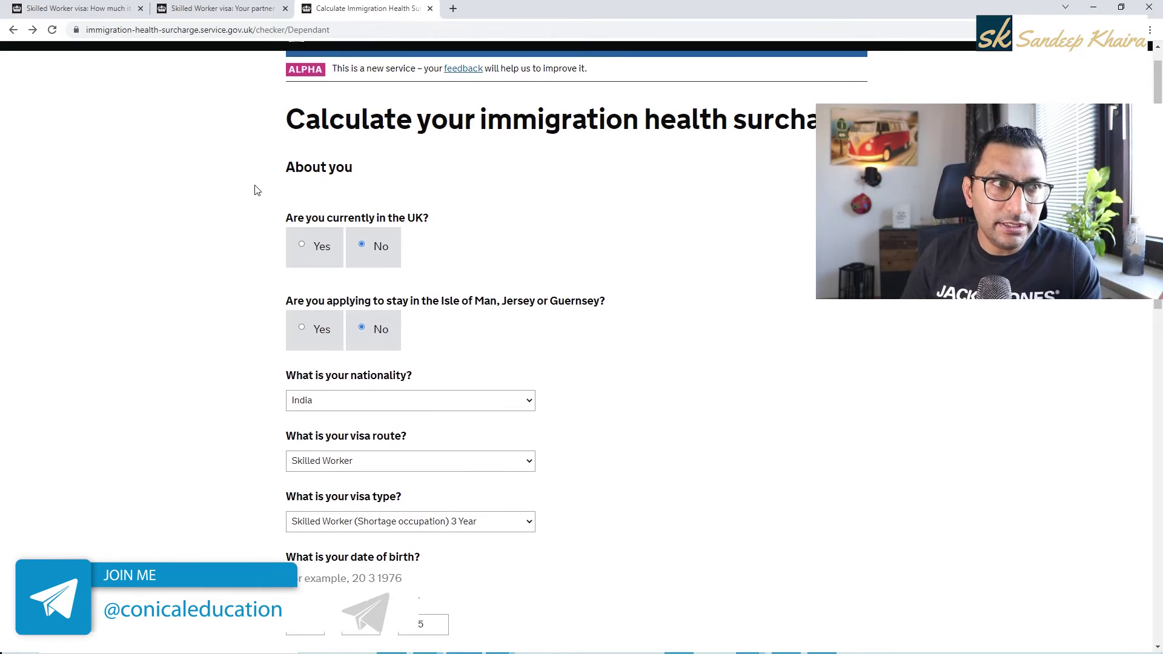
scroll(254, 189, "down", 1)
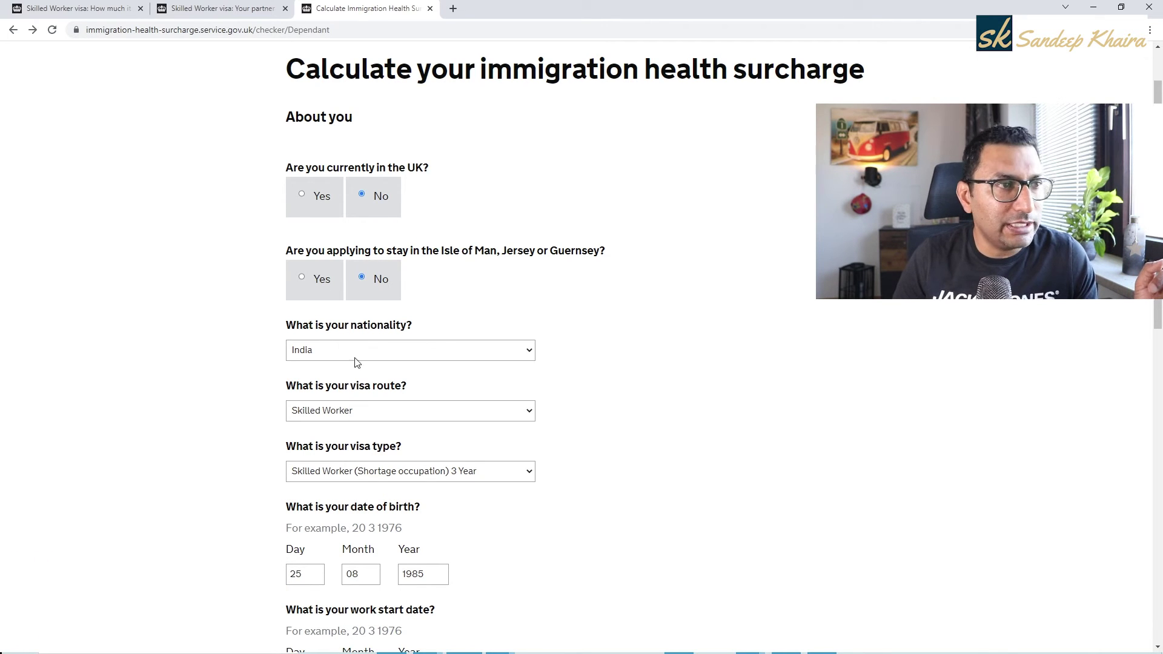
key("Tab")
key("Down")
key("Down")
key("Down")
key("Up")
key("Up")
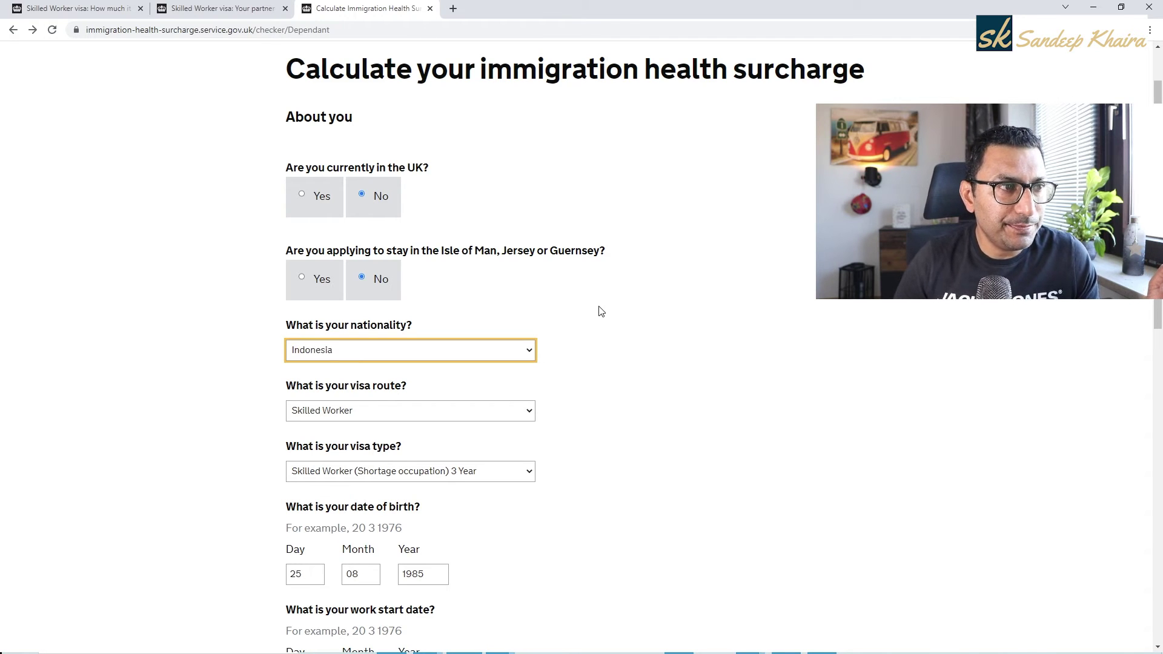
key("Tab")
key("Down")
key("Up")
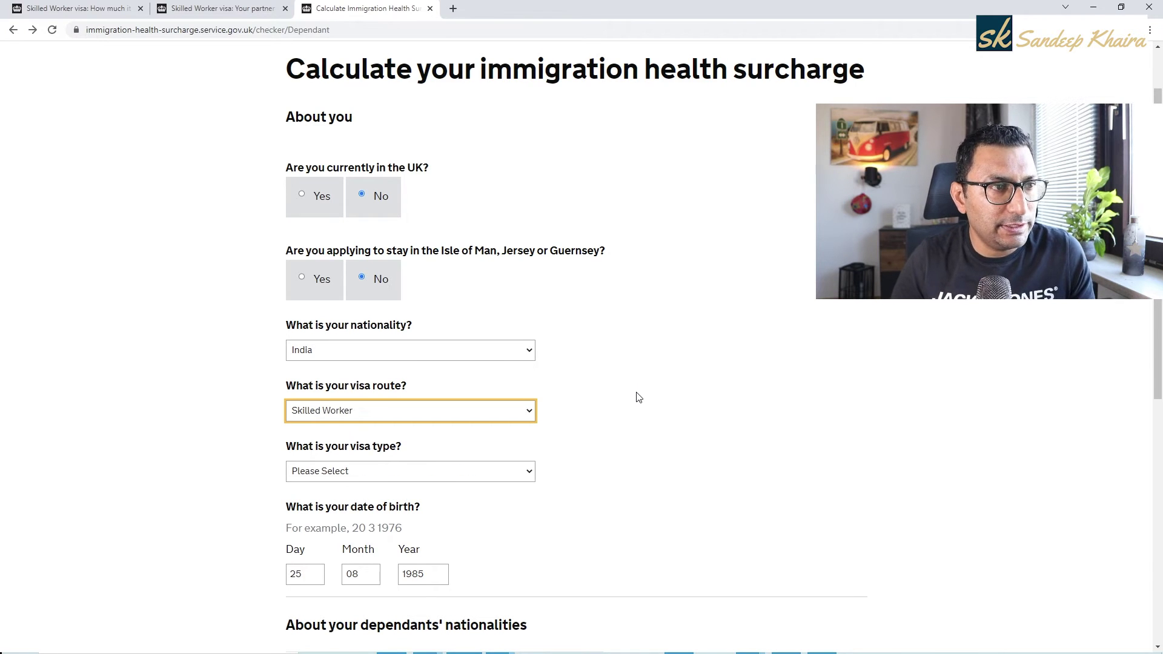
Step: Choose Skilled Worker 3 Year as the visa type in the health surcharge calculator
left_click(467, 476)
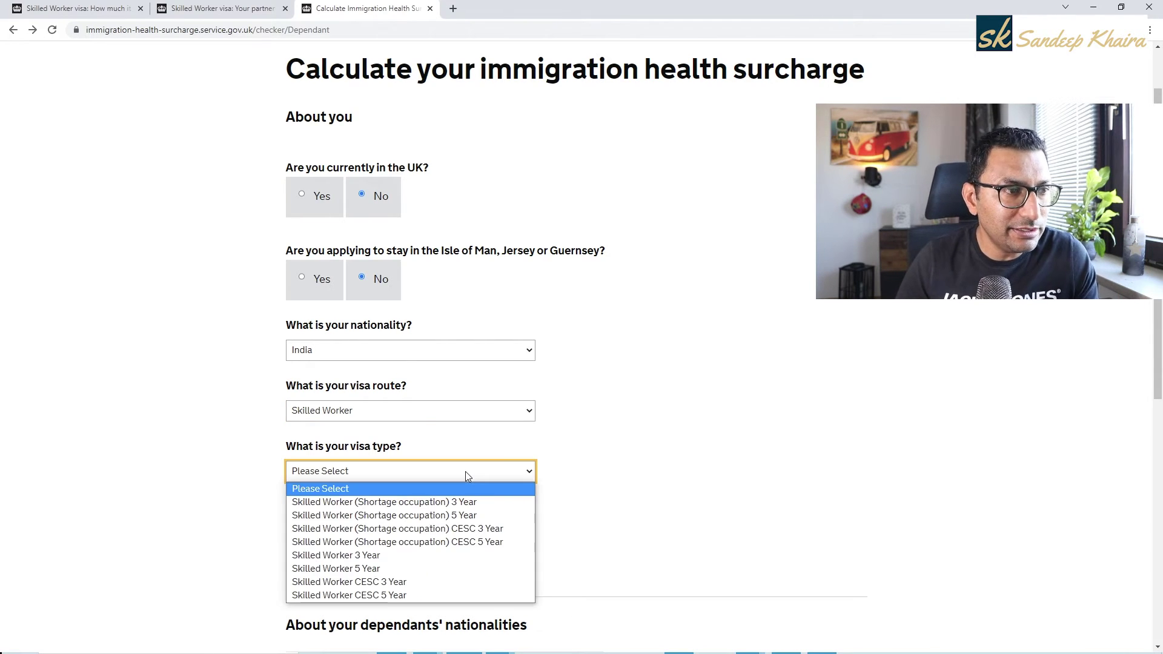
key("Down")
key("Down")
key("Down")
key("Down")
key("Down")
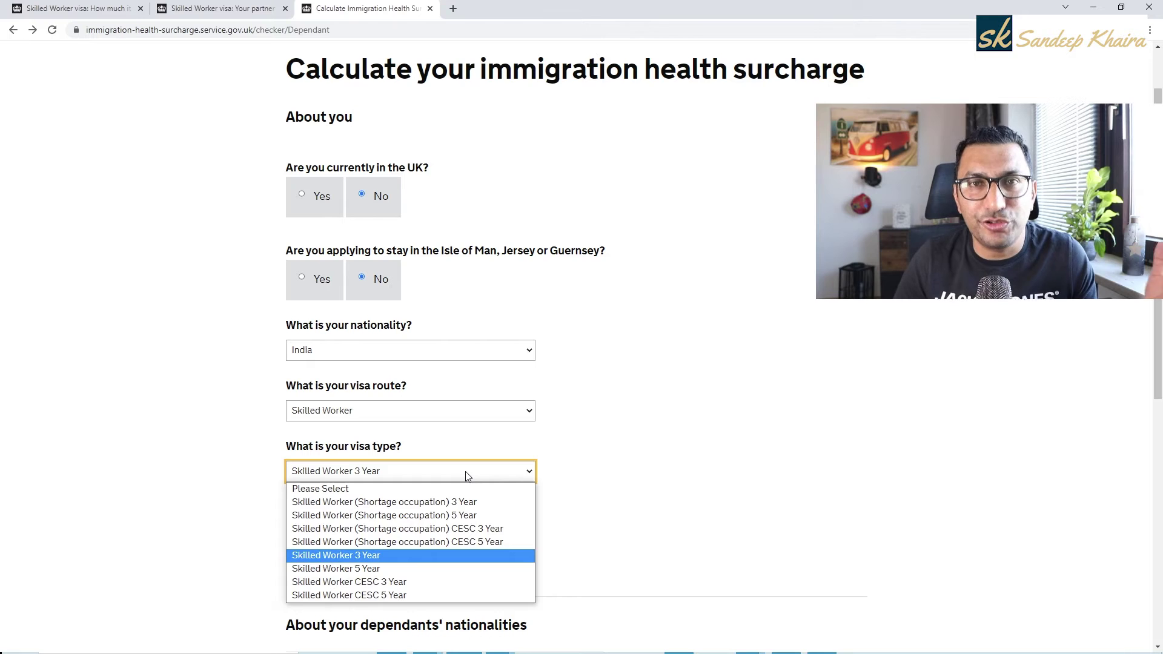
key("Return")
left_click(591, 546)
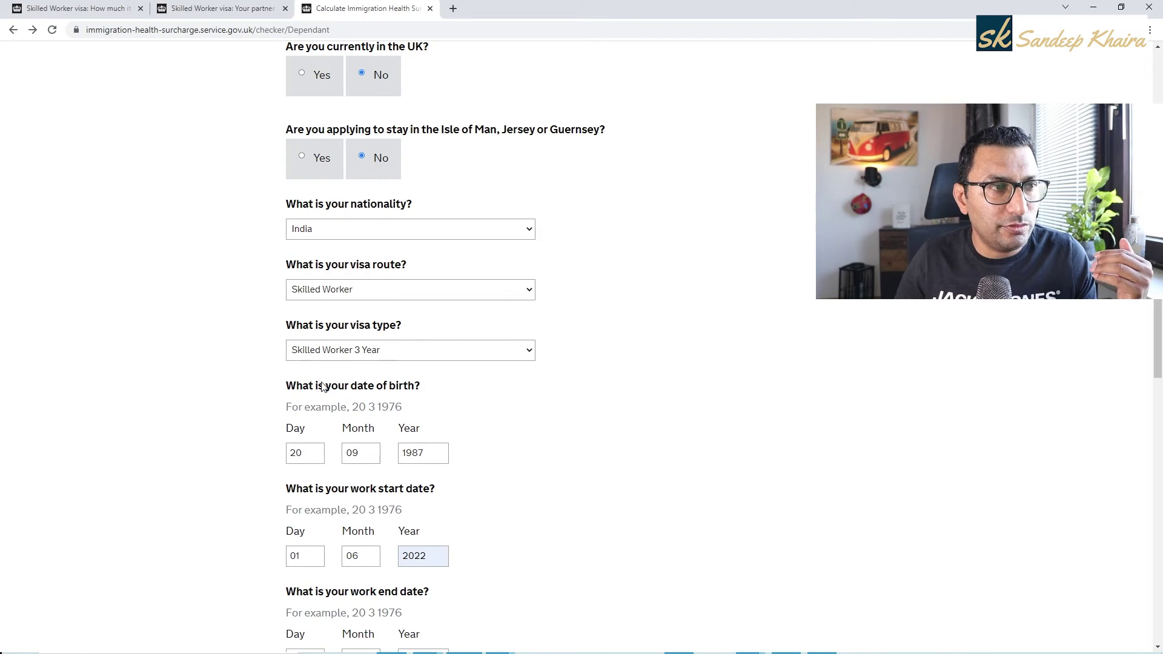
Step: Review the date of birth and work start date, and set the work end date to 31 05 2024
triple_click(323, 386)
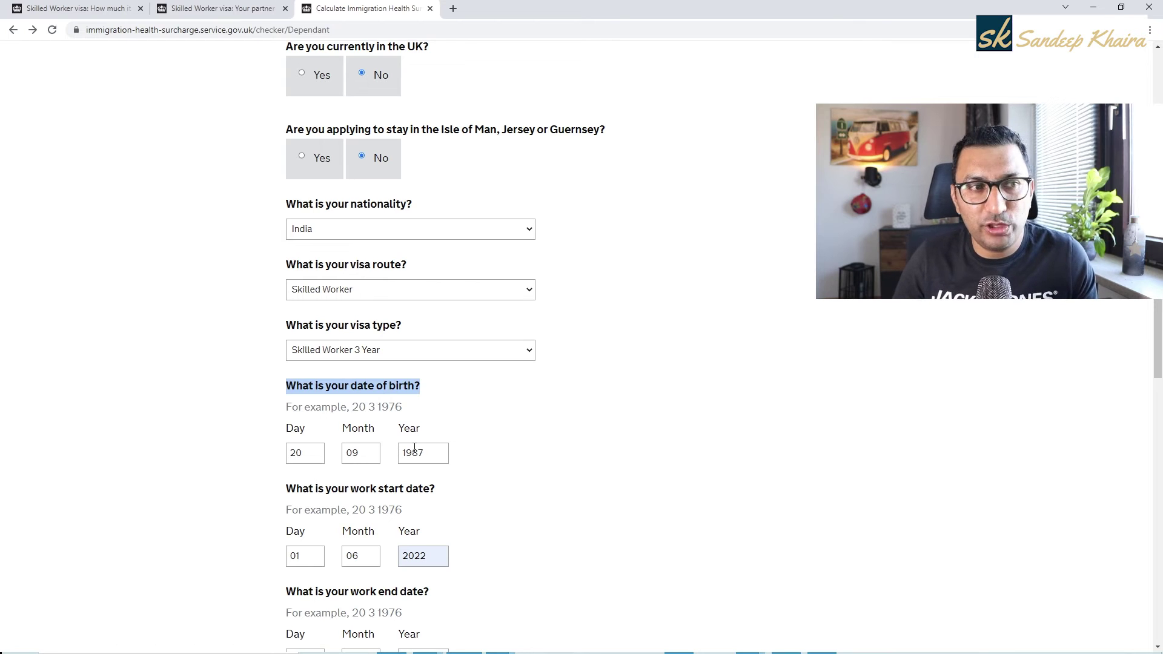
left_click(278, 531)
scroll(278, 531, "down", 1)
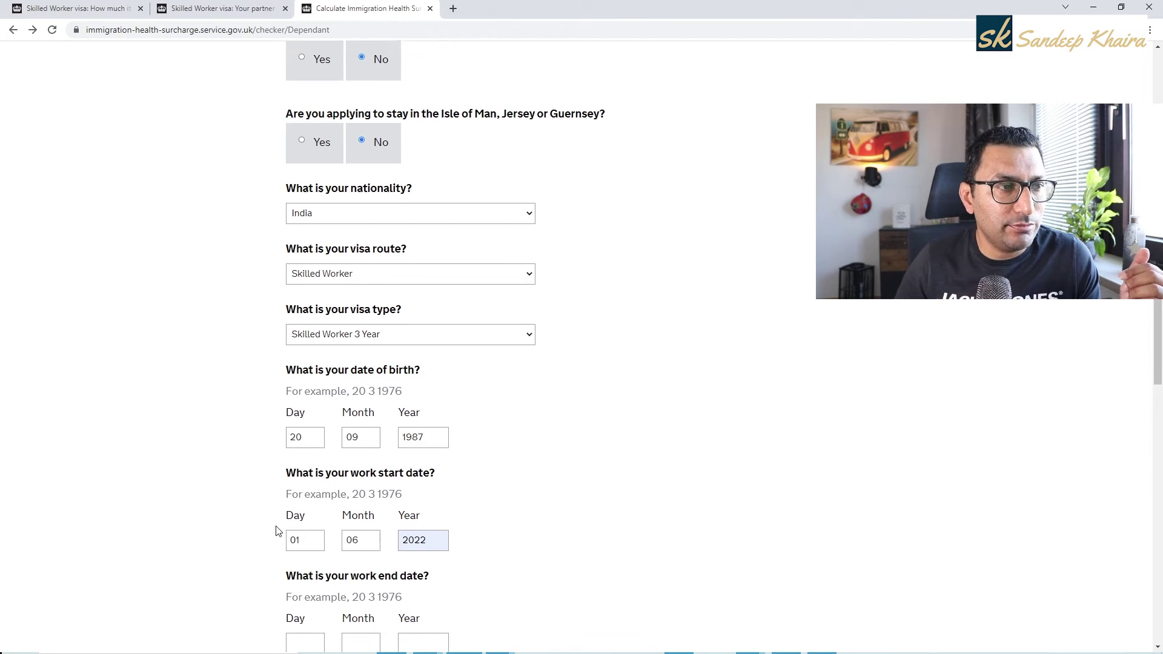
scroll(277, 530, "down", 1)
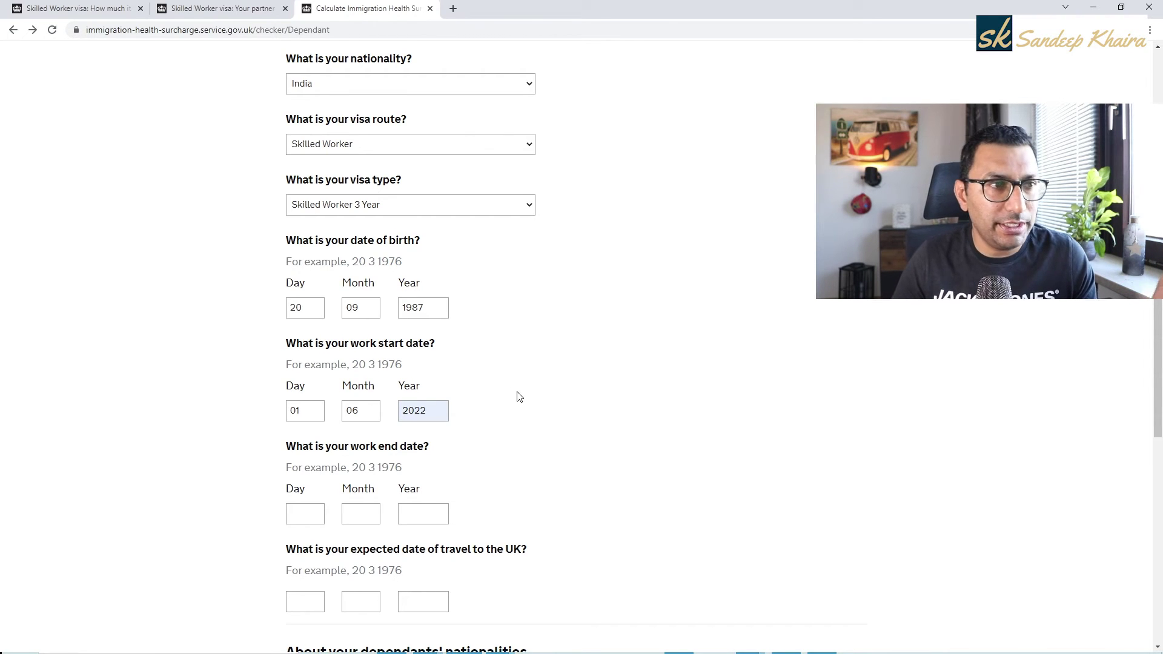
scroll(518, 396, "down", 2)
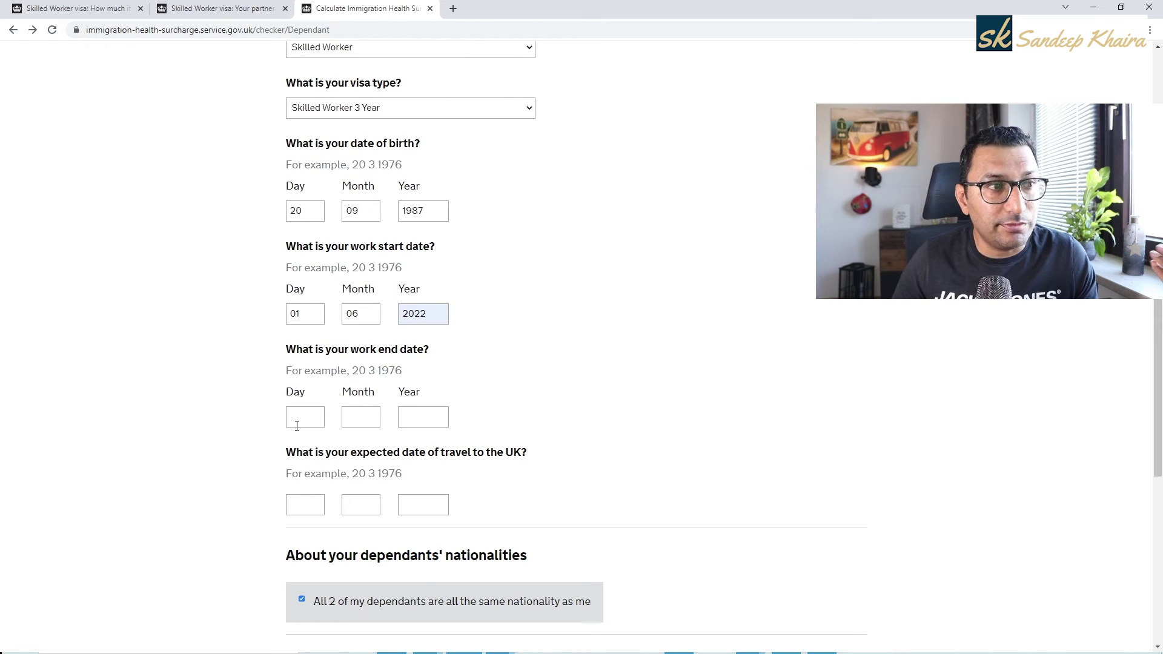
left_click(295, 423)
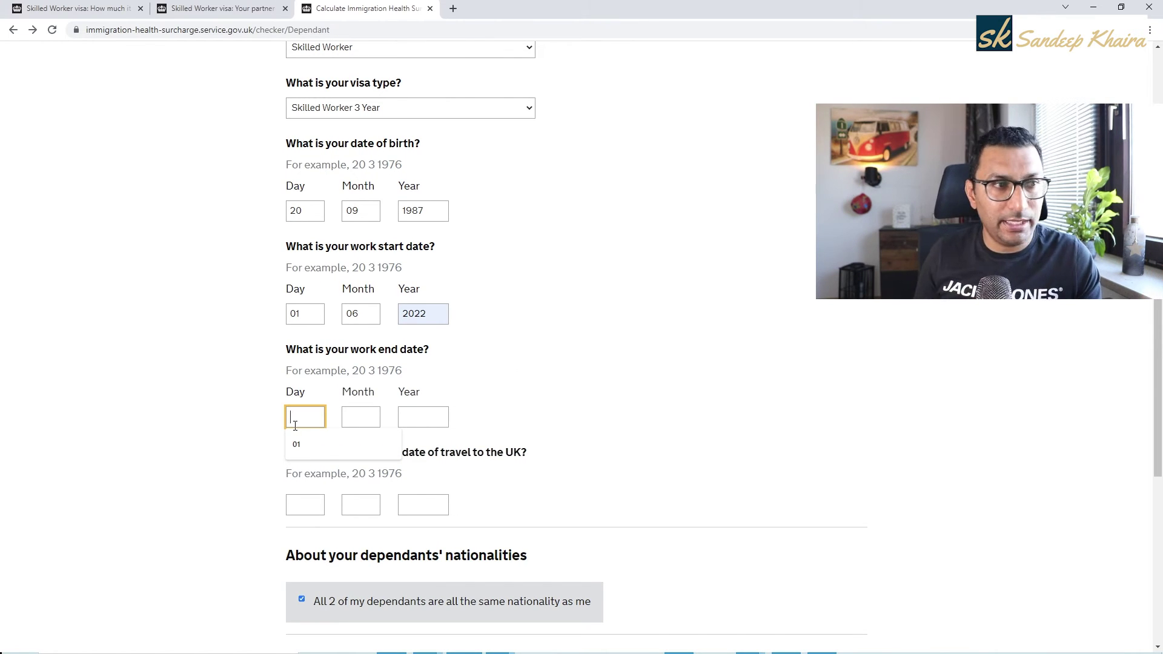
left_click(295, 424)
left_click(295, 424)
left_click(295, 424)
type("31")
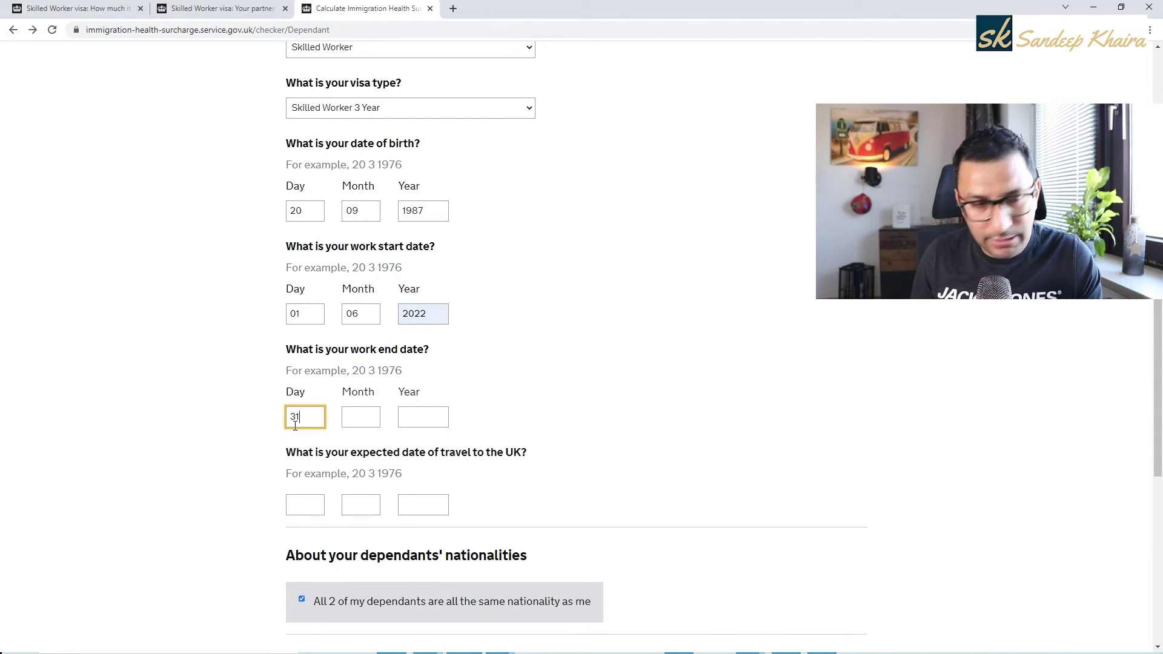
key("Tab")
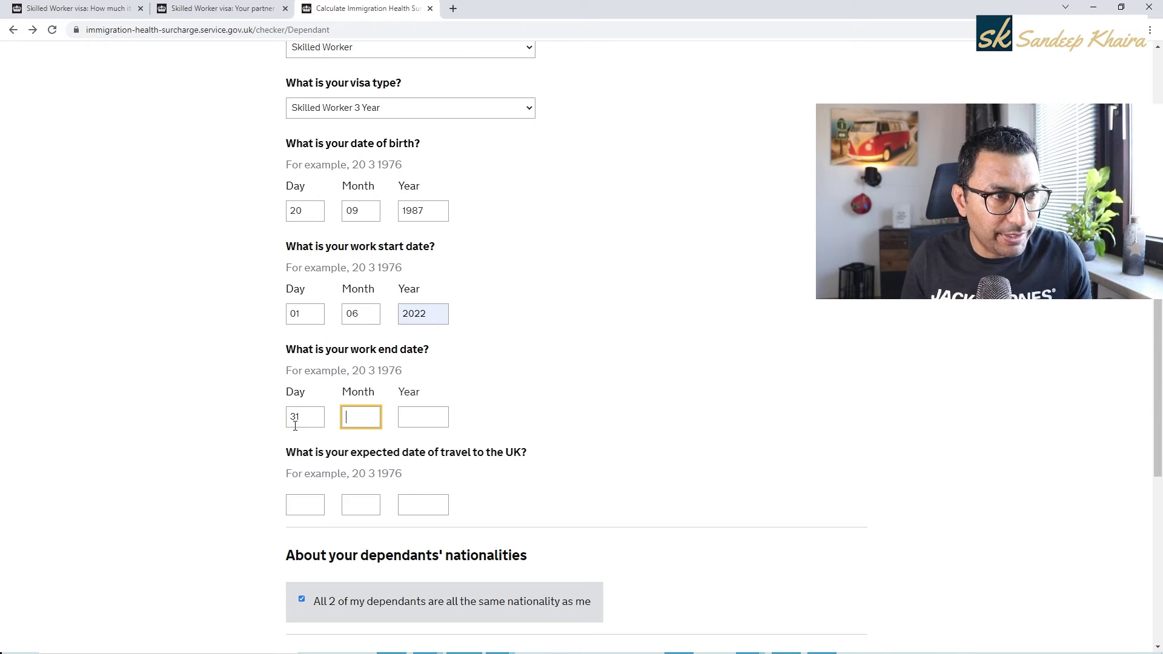
type("05")
key("Tab")
type("2024")
left_click(513, 388)
scroll(511, 386, "down", 1)
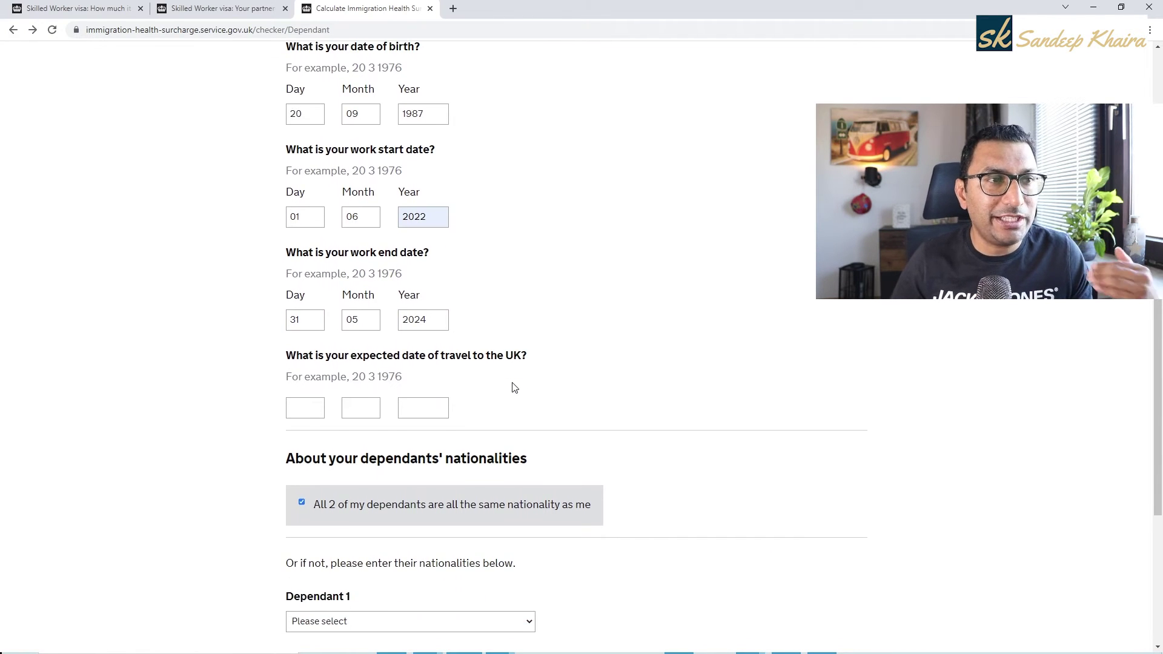
Step: Set the expected date of travel to the UK to 23 05 2022
left_click(301, 409)
type("23")
key("Tab")
type("05")
key("Tab")
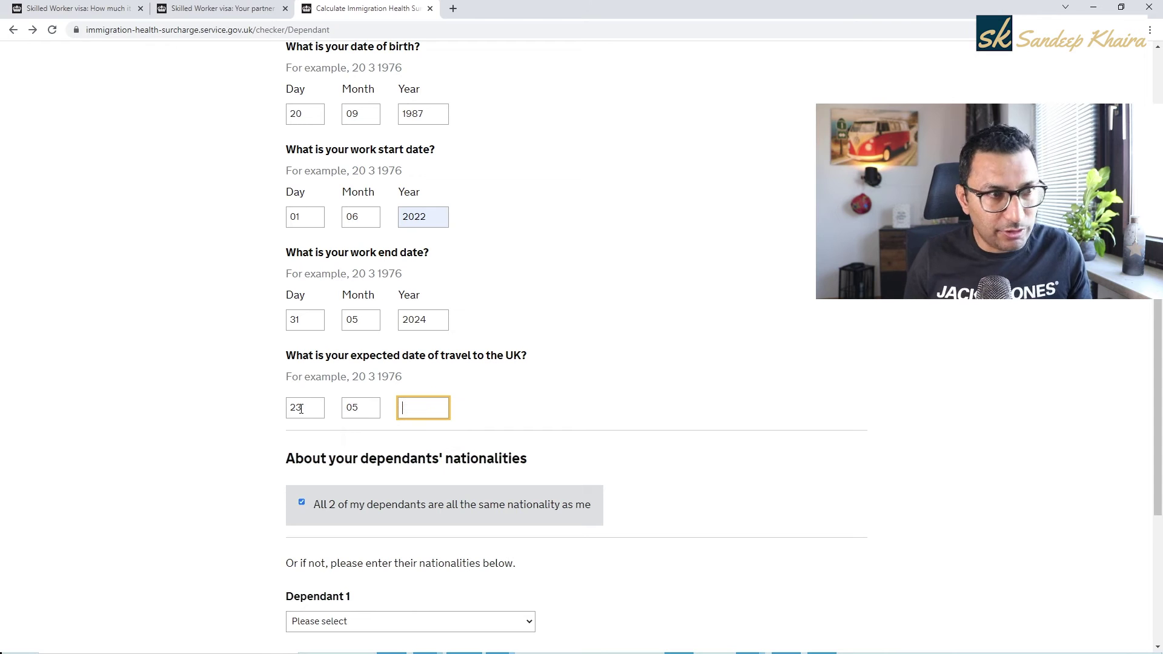
type("2022")
left_click(498, 391)
scroll(498, 389, "down", 2)
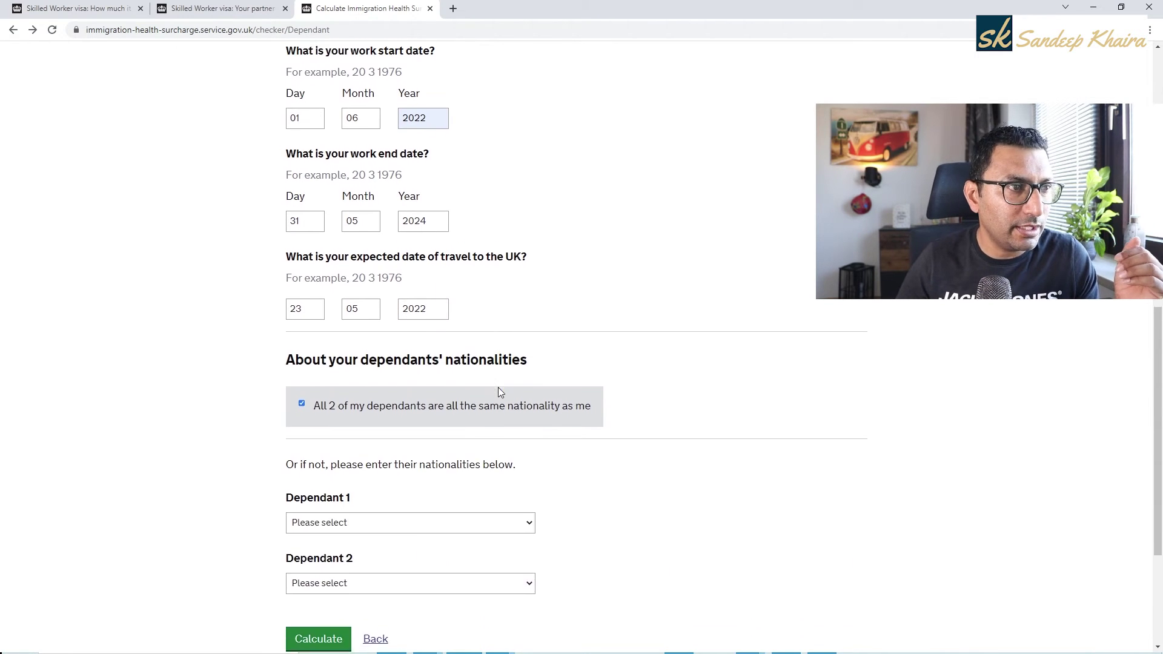
Step: Calculate the health surcharge with both dependants sharing the applicant's nationality, and check the individual and total amounts
scroll(498, 392, "down", 1)
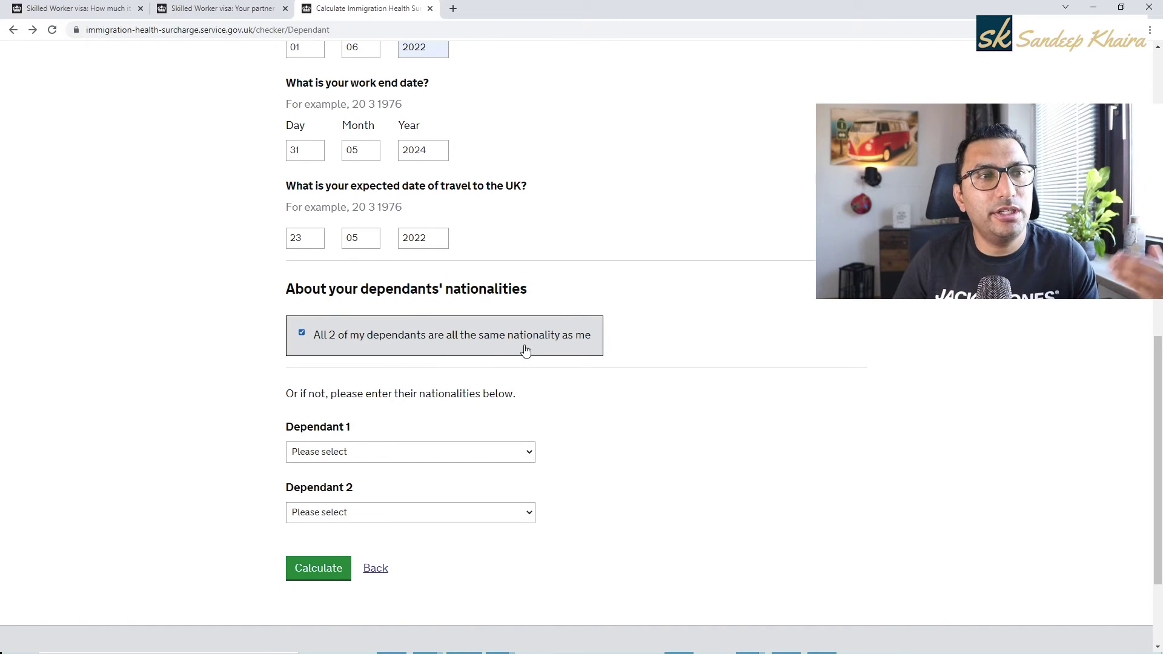
scroll(649, 359, "down", 1)
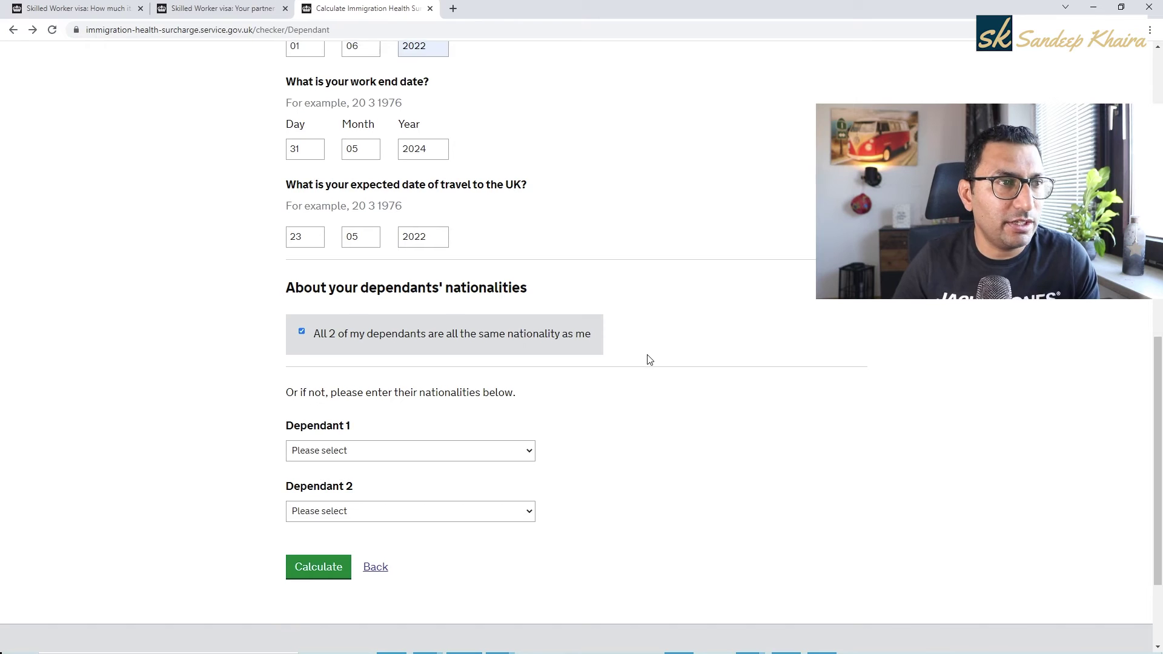
scroll(648, 359, "down", 1)
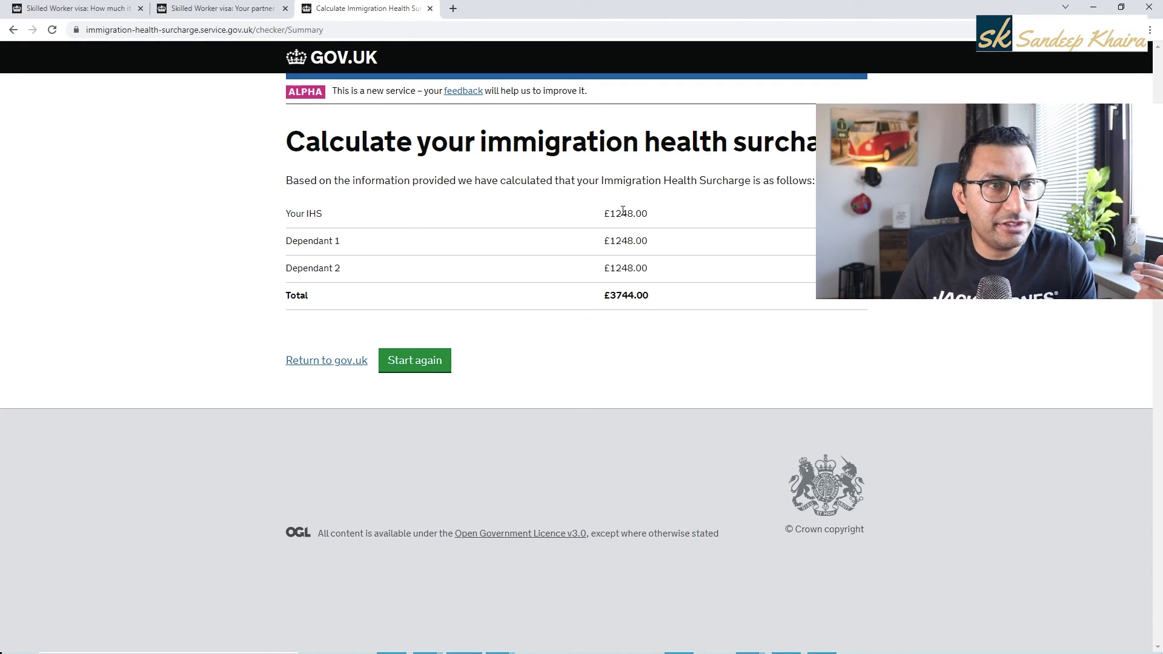
double_click(622, 212)
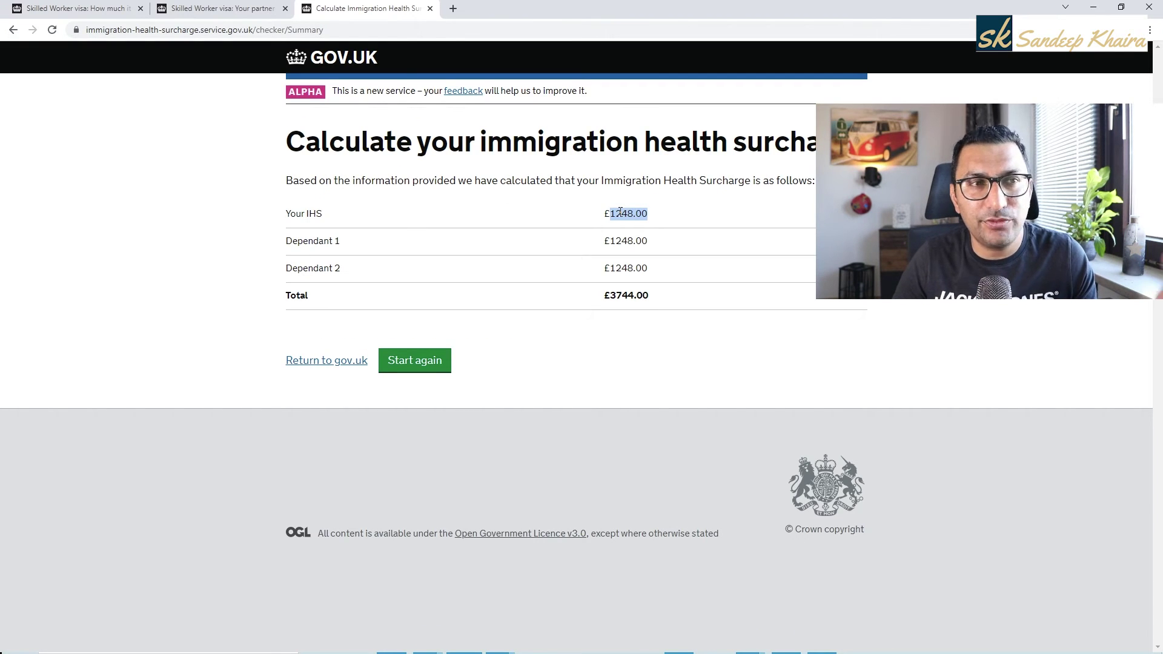
triple_click(621, 211)
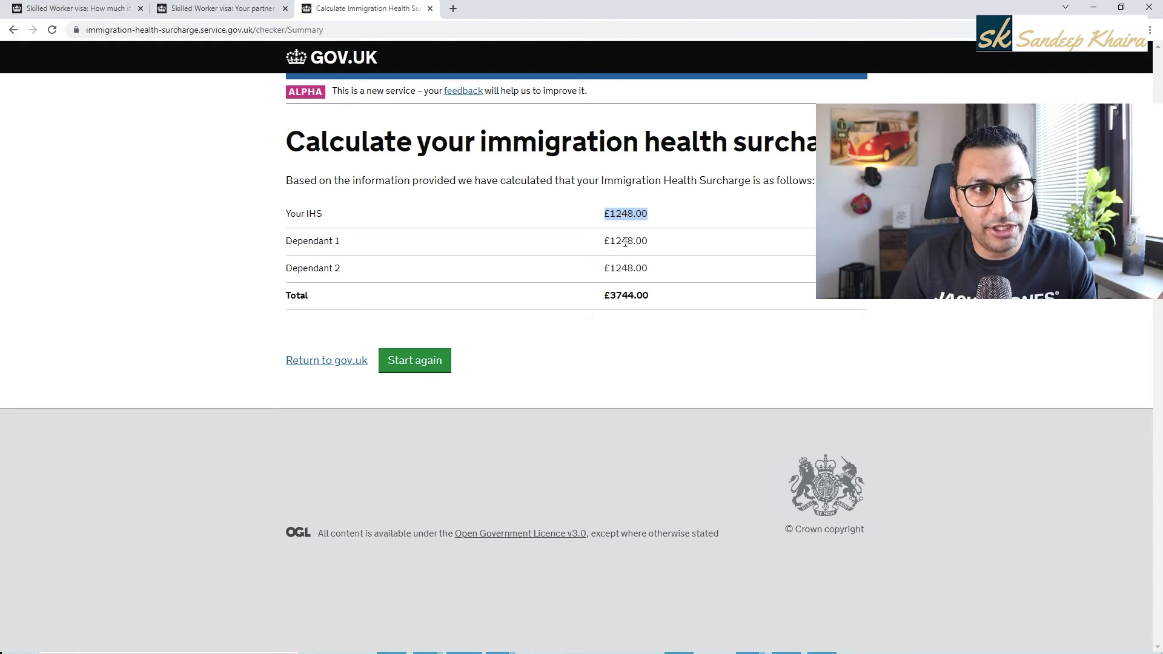
triple_click(627, 296)
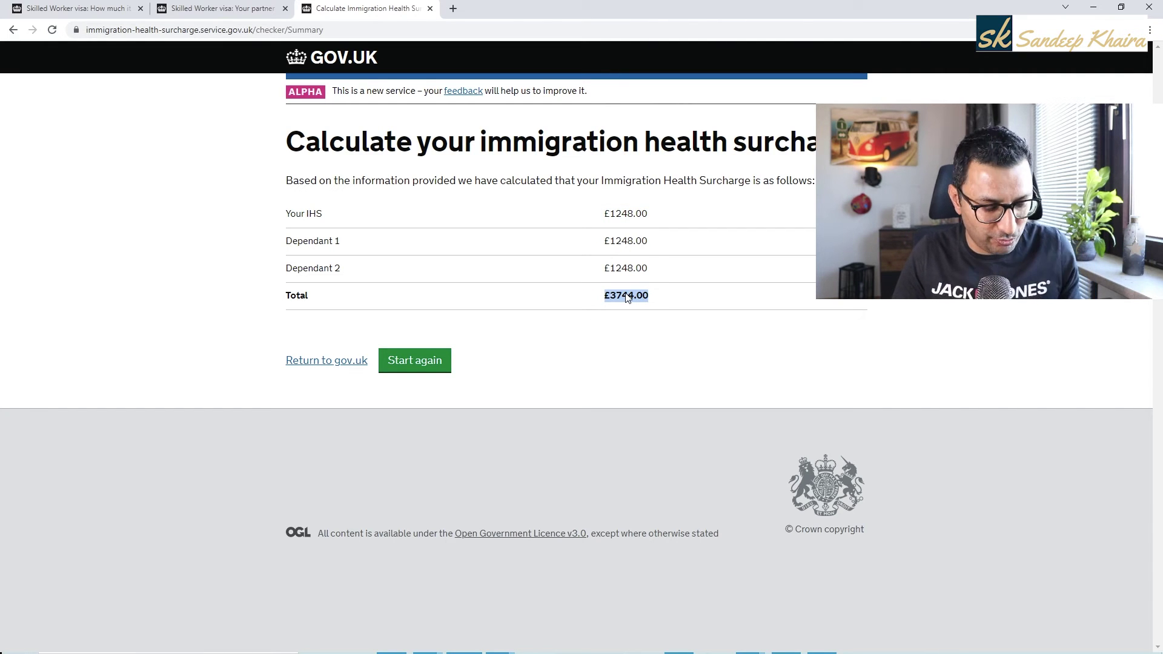
Step: Switch to Excel and enter 1248 as the Self health charge under Shortage Occupation List in B8
key("alt+Tab")
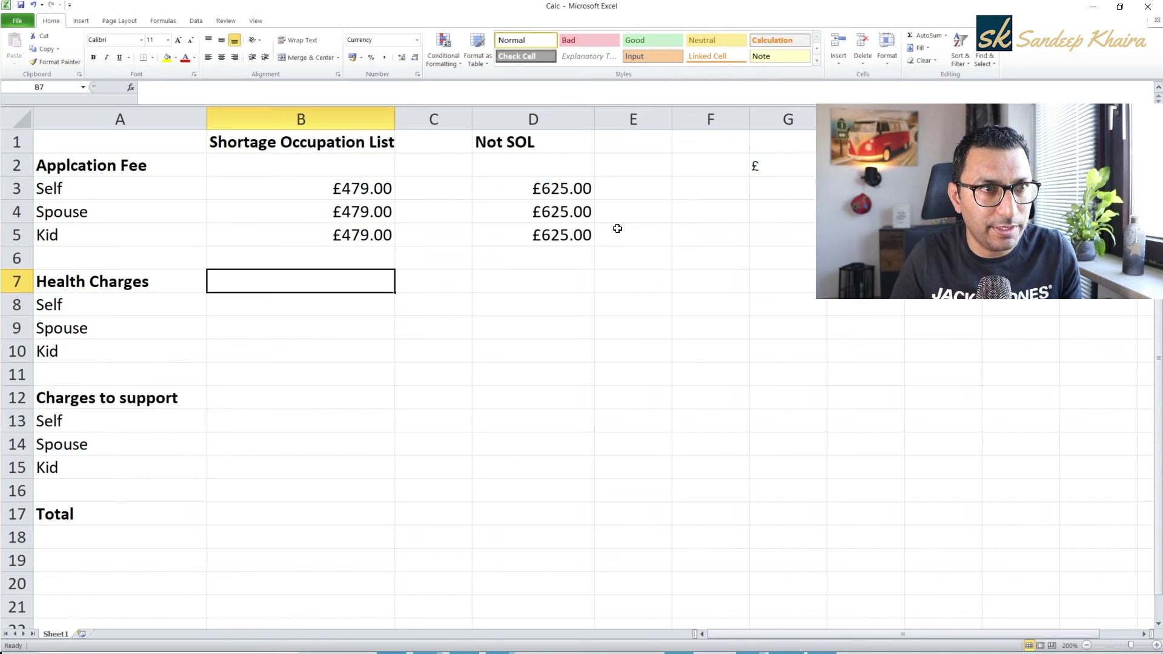
type("1248")
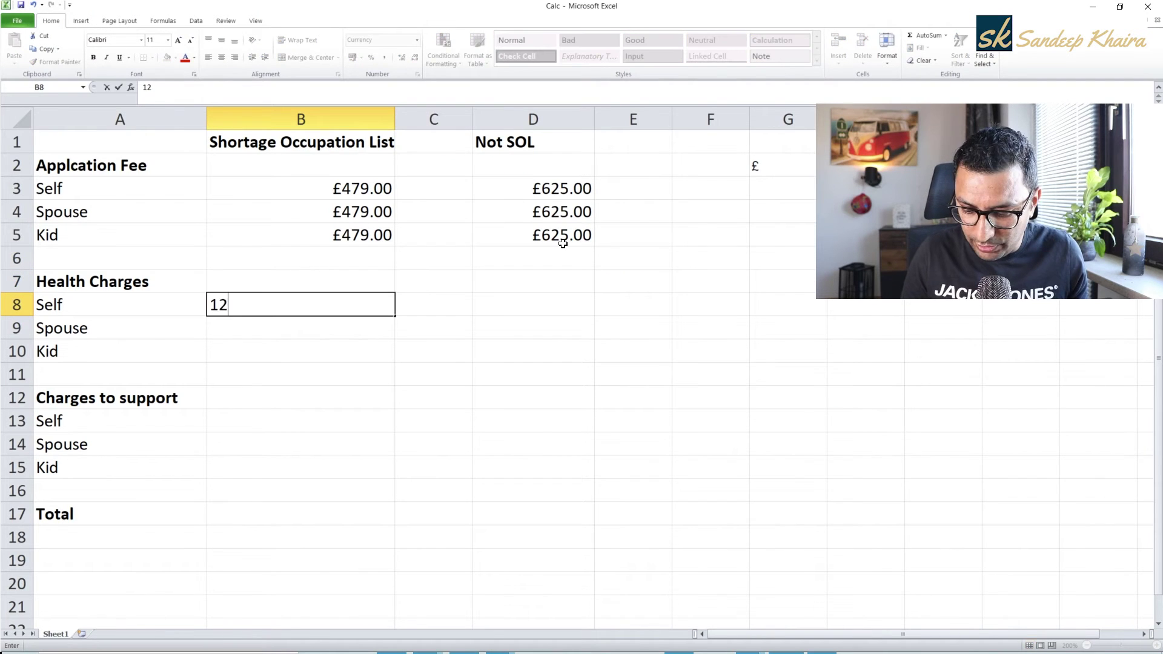
key("Return")
key("Up")
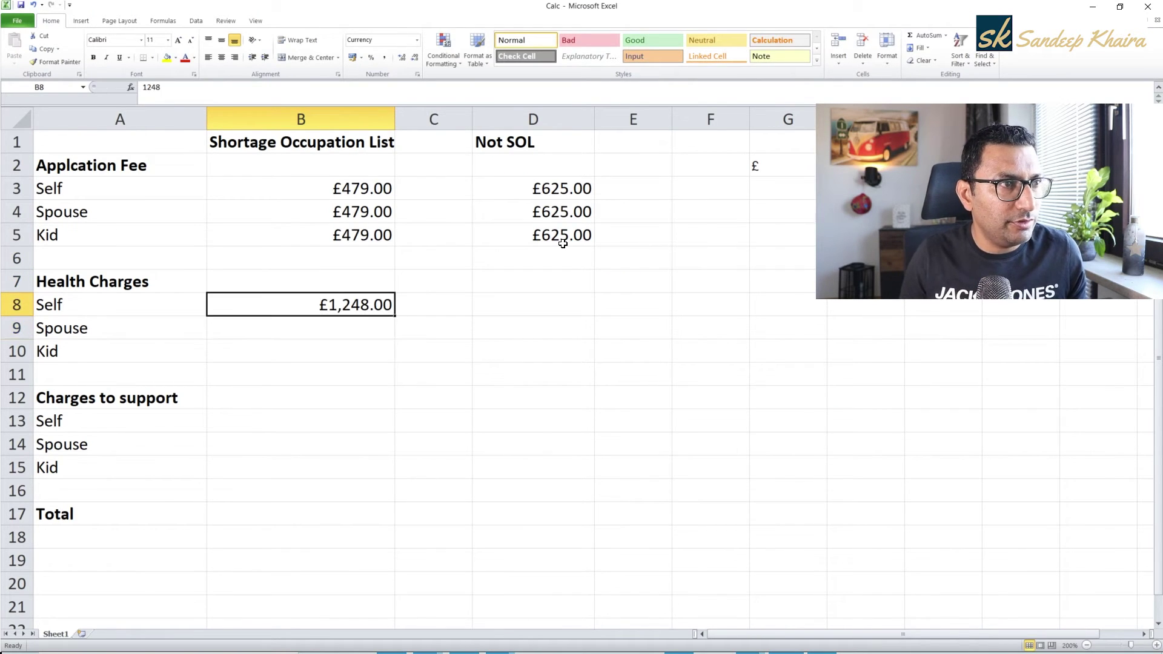
Step: Fill the Shortage Occupation List health charge down from Self to the Spouse and Kid rows, B8:B10
key("shift+Down")
key("shift+Down")
key("ctrl+d")
key("Down")
key("Up")
key("Down")
key("Down")
key("Down")
key("Down")
key("Down")
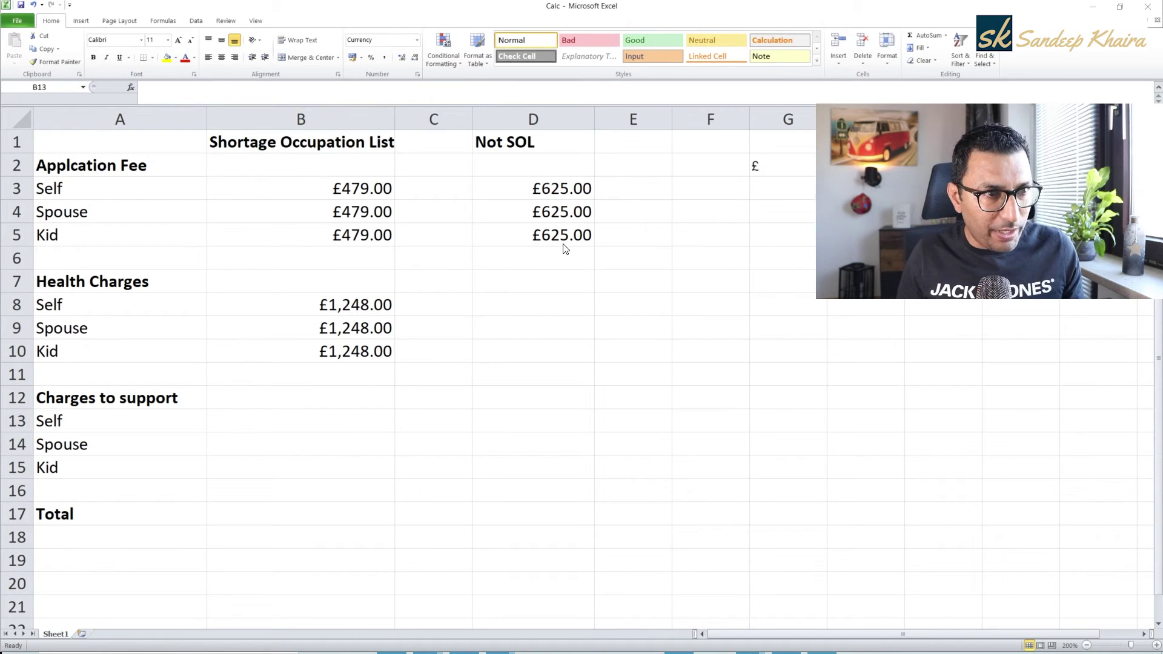
Step: Switch to the browser's Skilled Worker visa costs page and read the savings amount and holding period required for supporting yourself
key("alt+Tab")
left_click(72, 9)
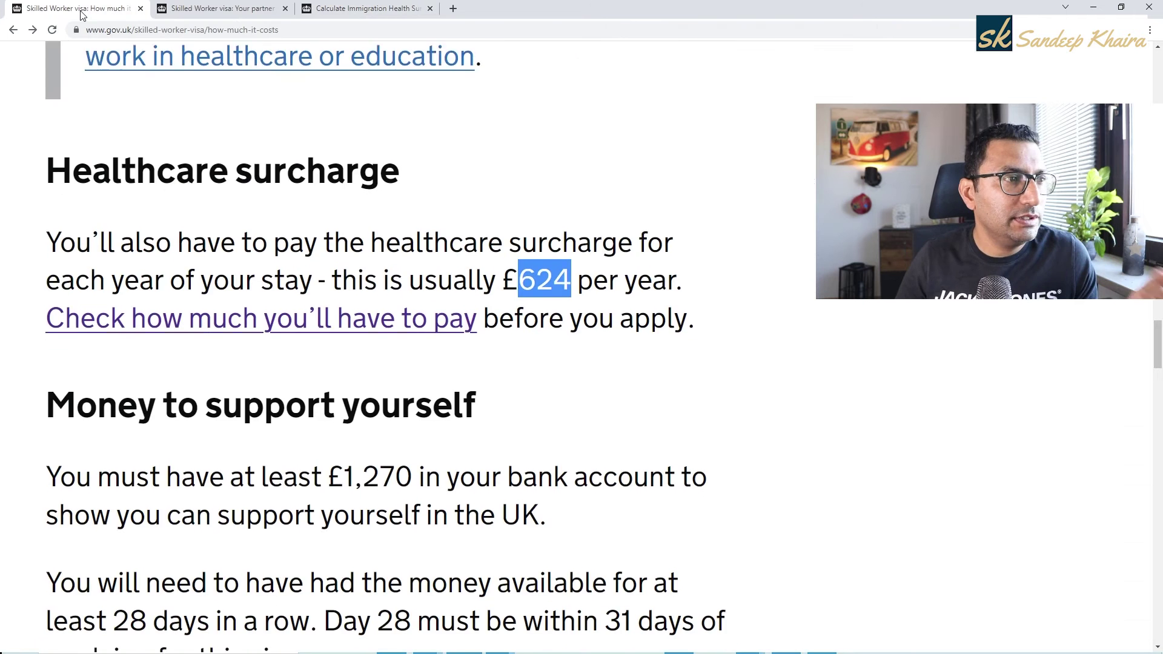
scroll(76, 31, "down", 5)
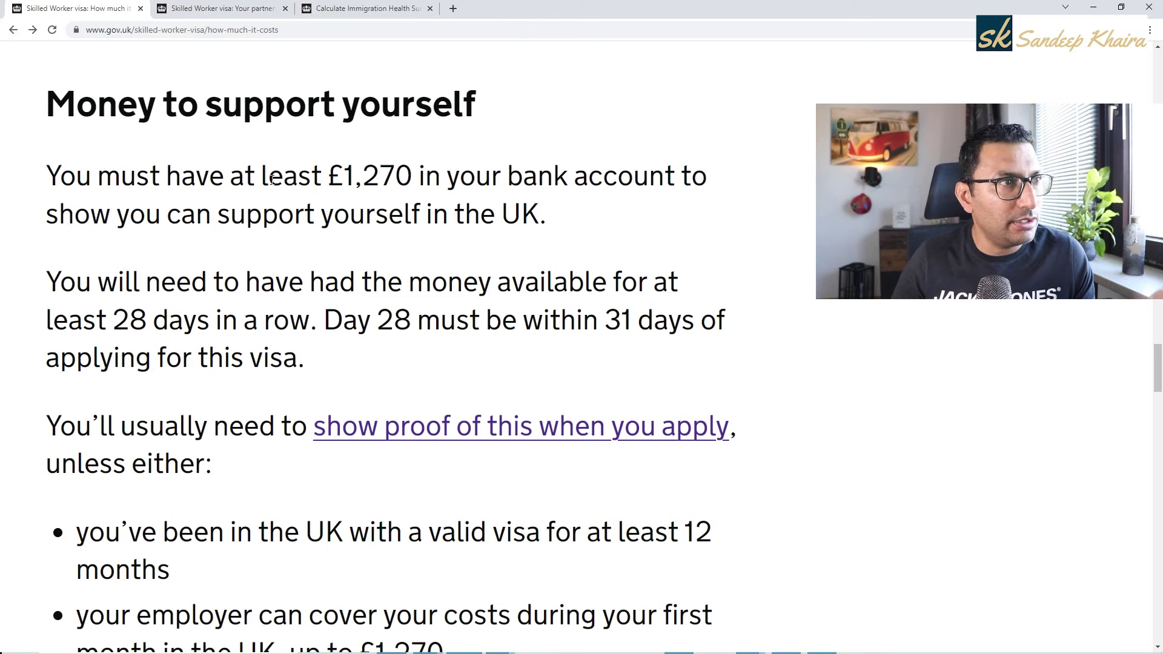
double_click(369, 173)
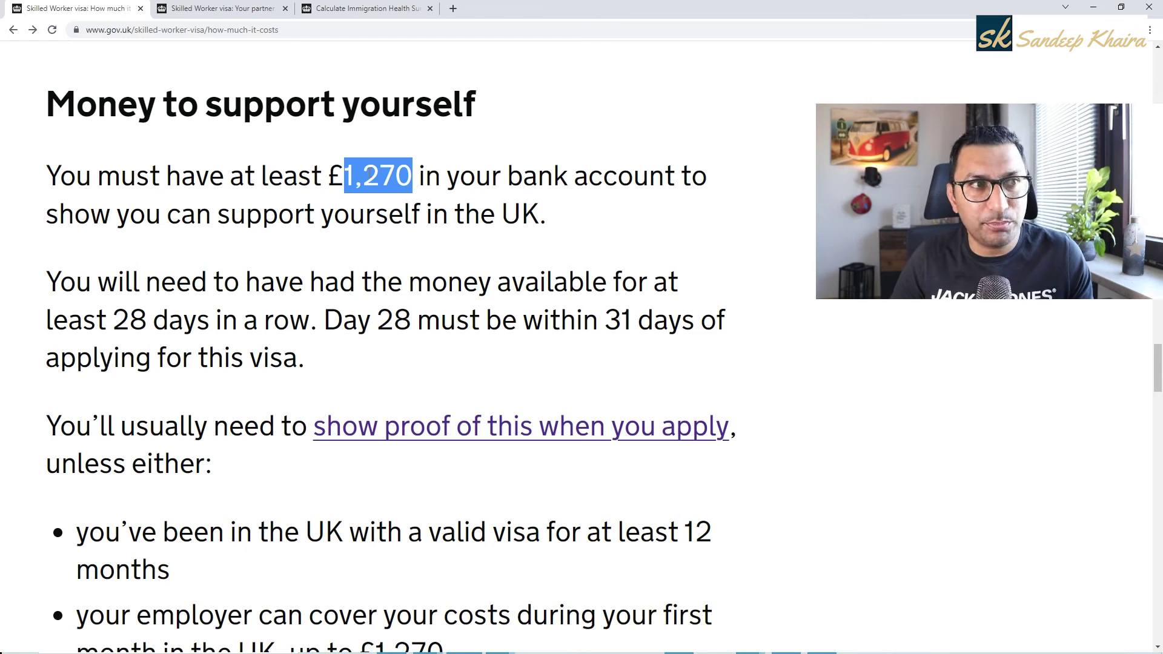
double_click(340, 293)
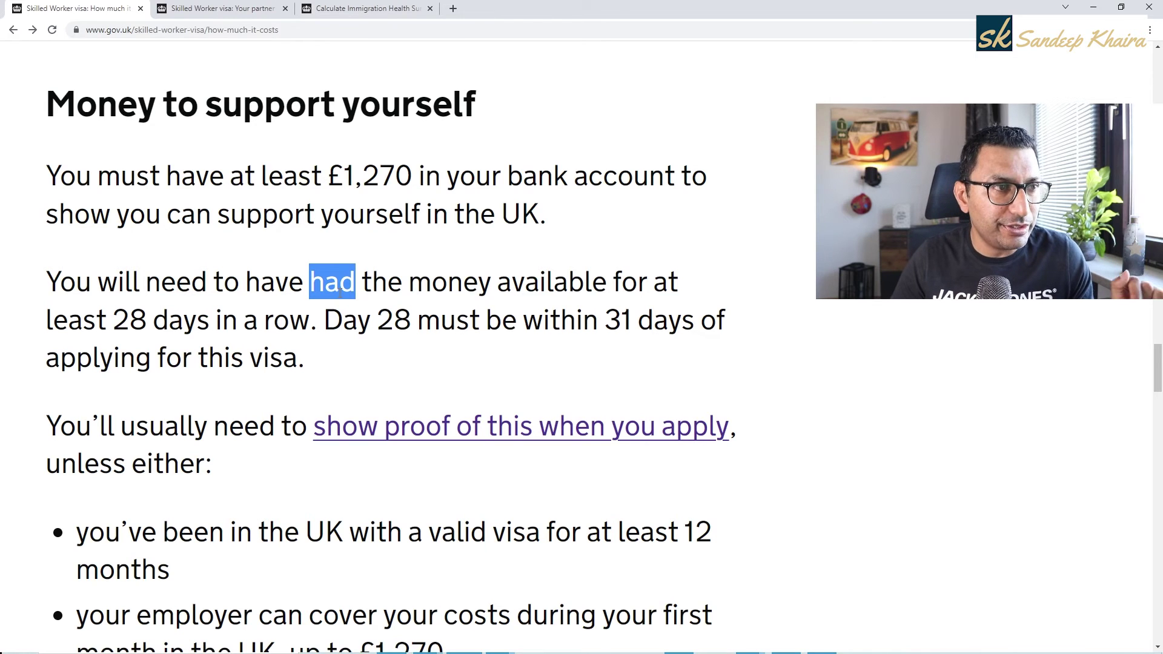
triple_click(339, 319)
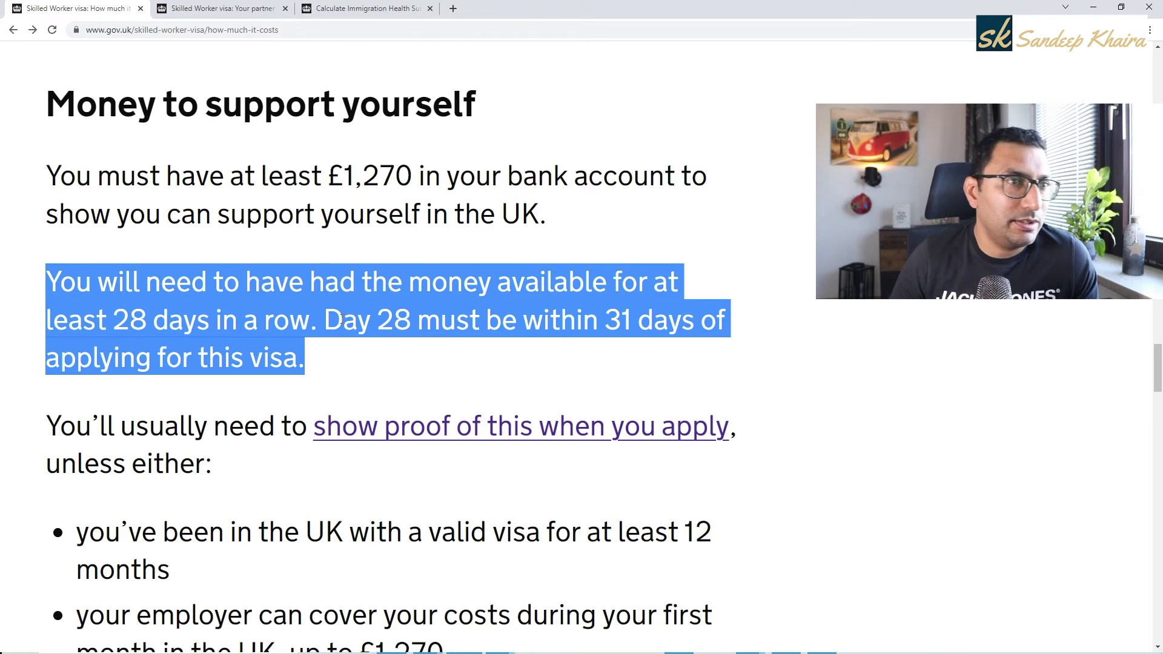
left_click(357, 361)
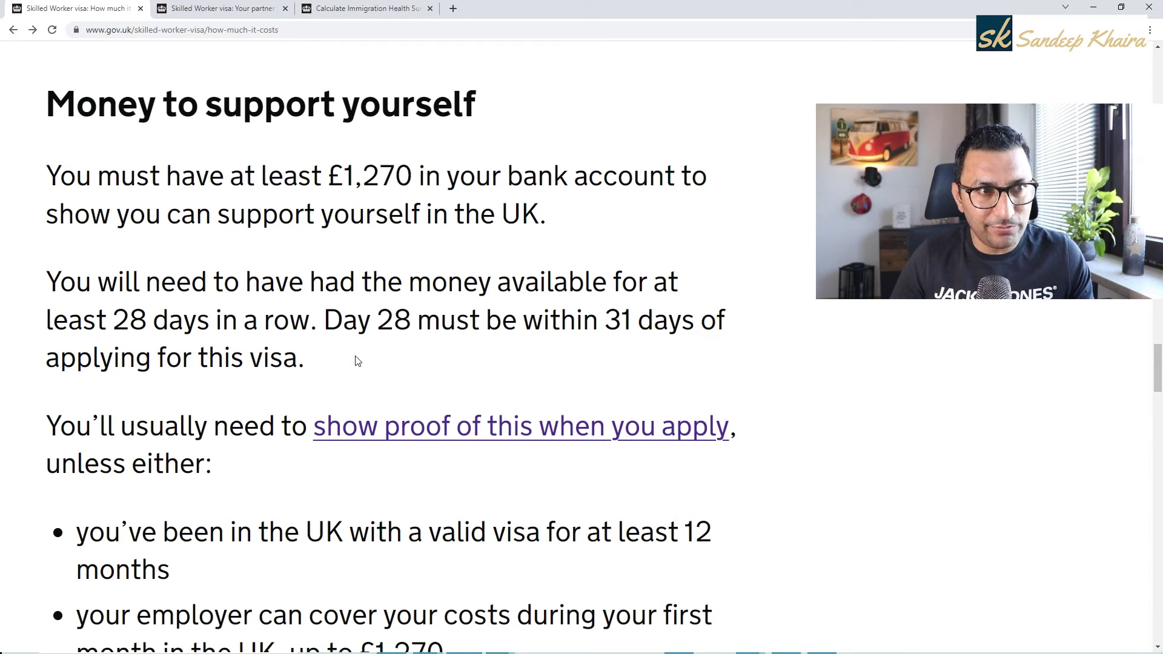
double_click(350, 323)
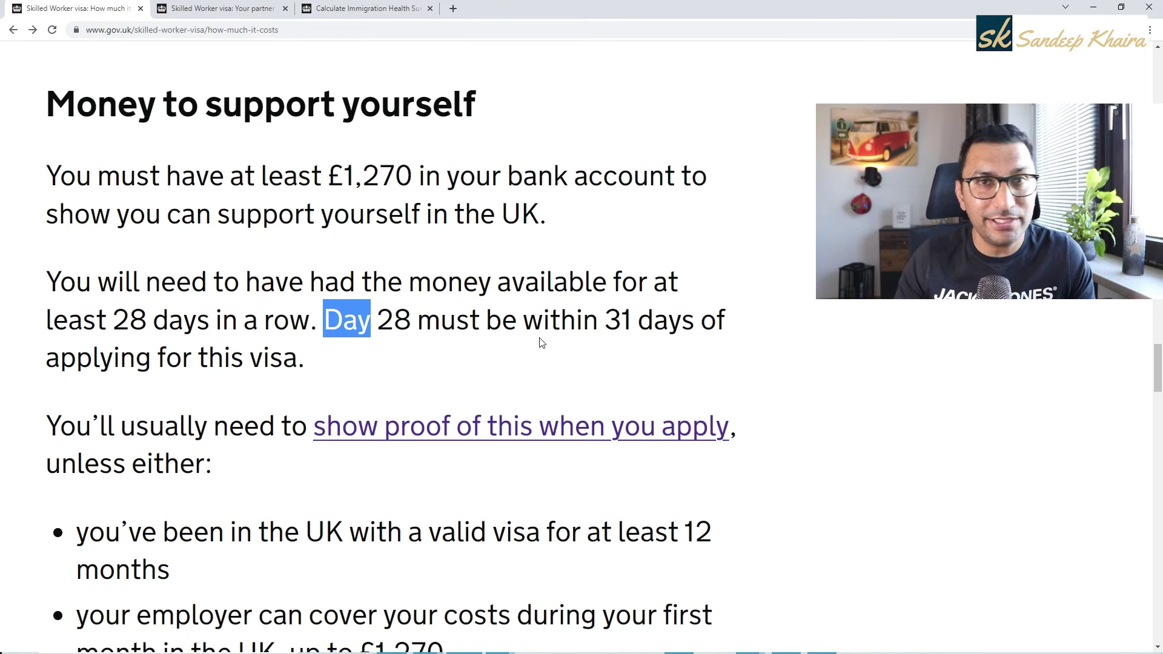
Step: Read the exemptions from showing proof of funds and the support requirement for a partner and children
scroll(541, 342, "down", 3)
double_click(111, 206)
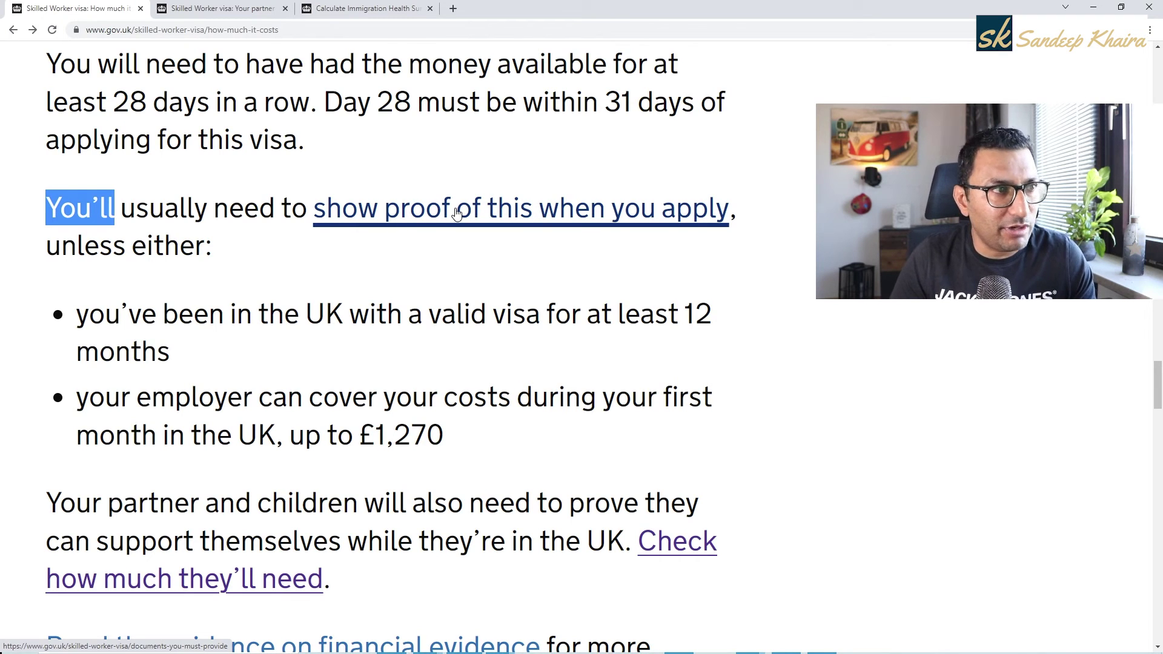
left_click(380, 296)
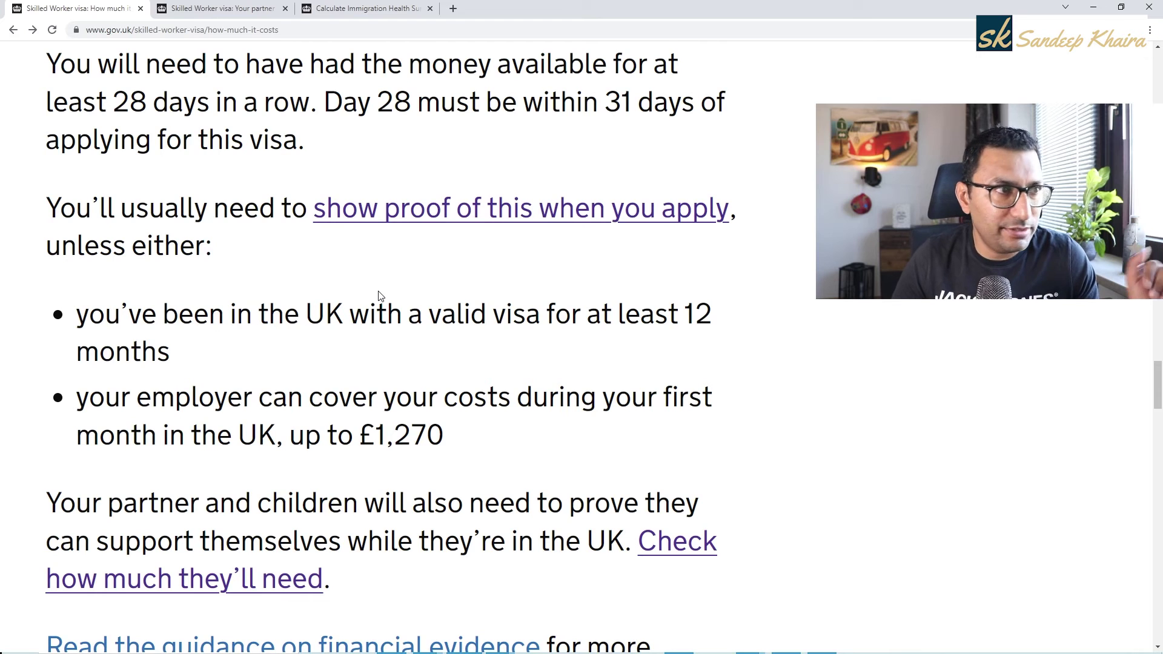
scroll(380, 296, "down", 2)
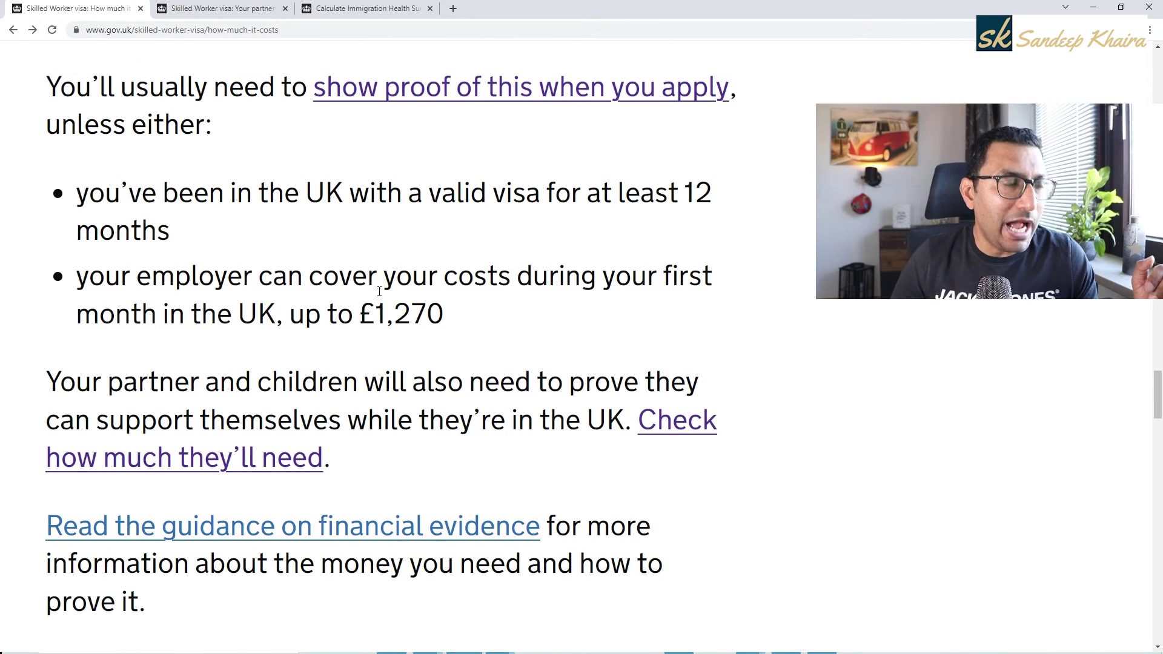
scroll(380, 292, "up", 1)
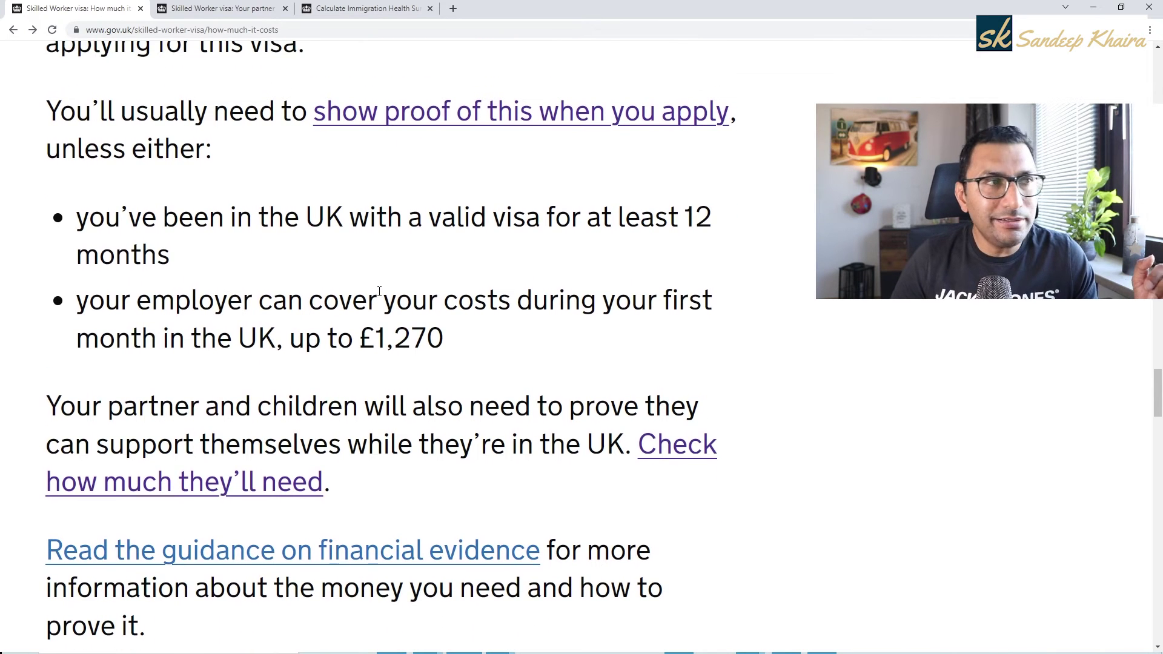
triple_click(444, 222)
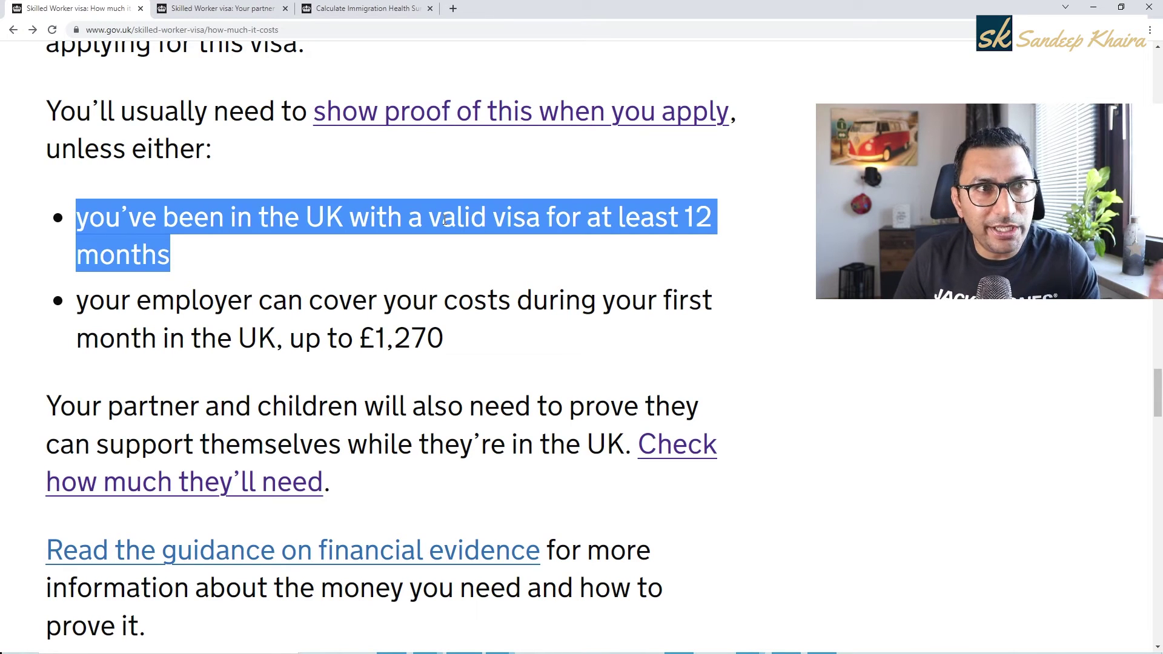
triple_click(335, 301)
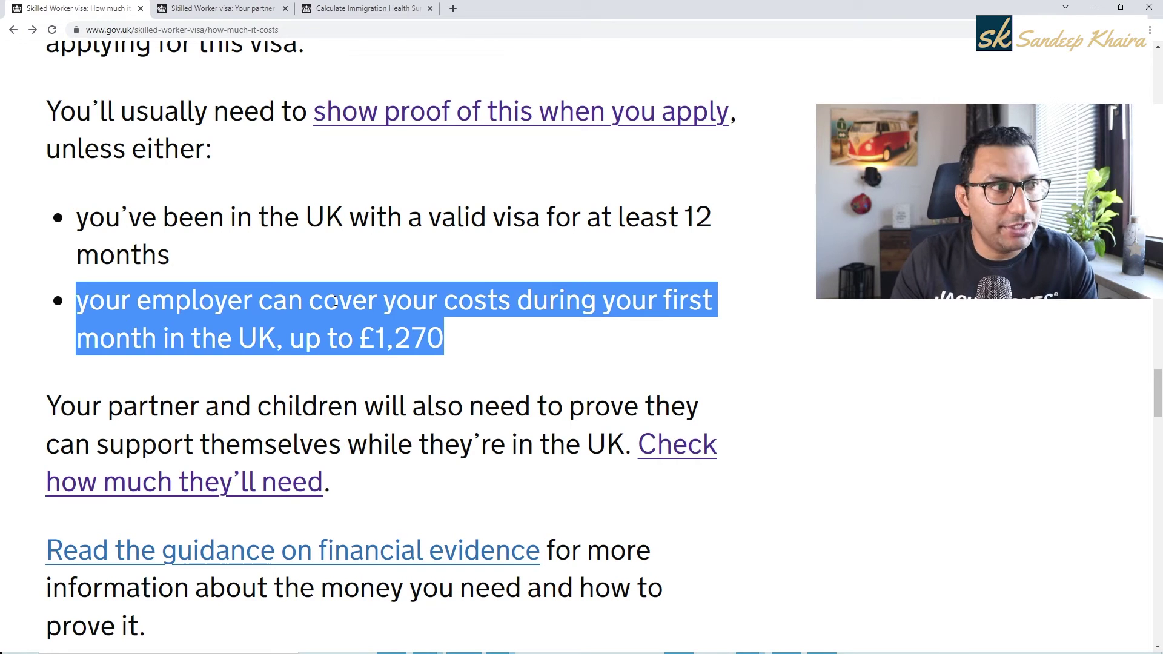
scroll(335, 301, "down", 1)
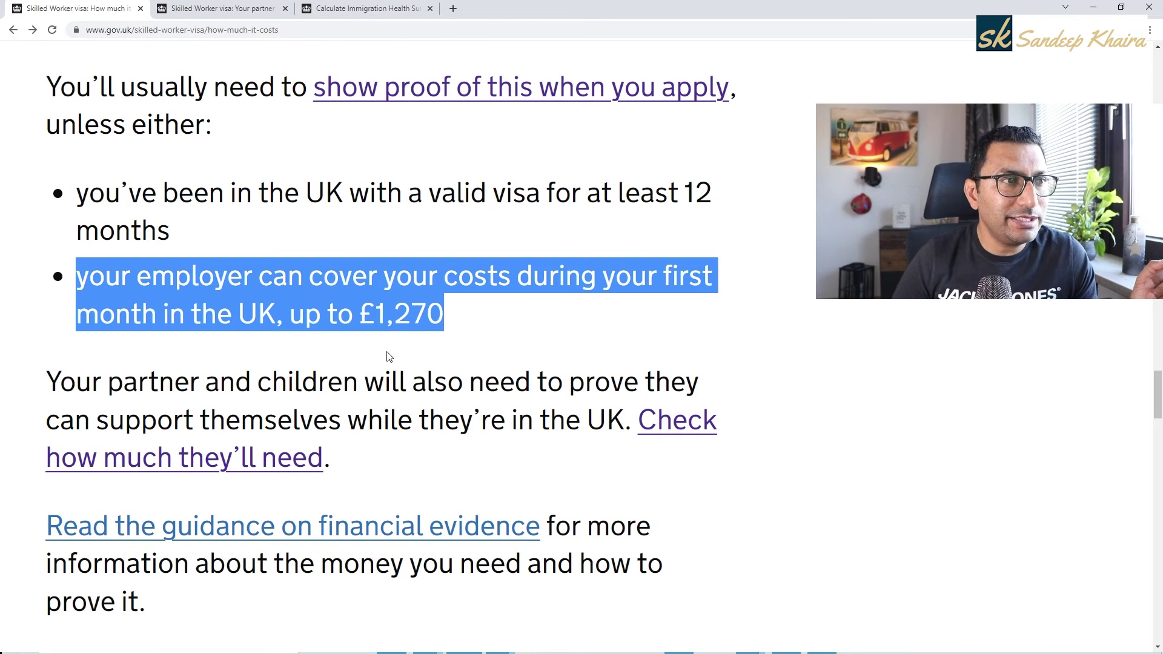
triple_click(295, 387)
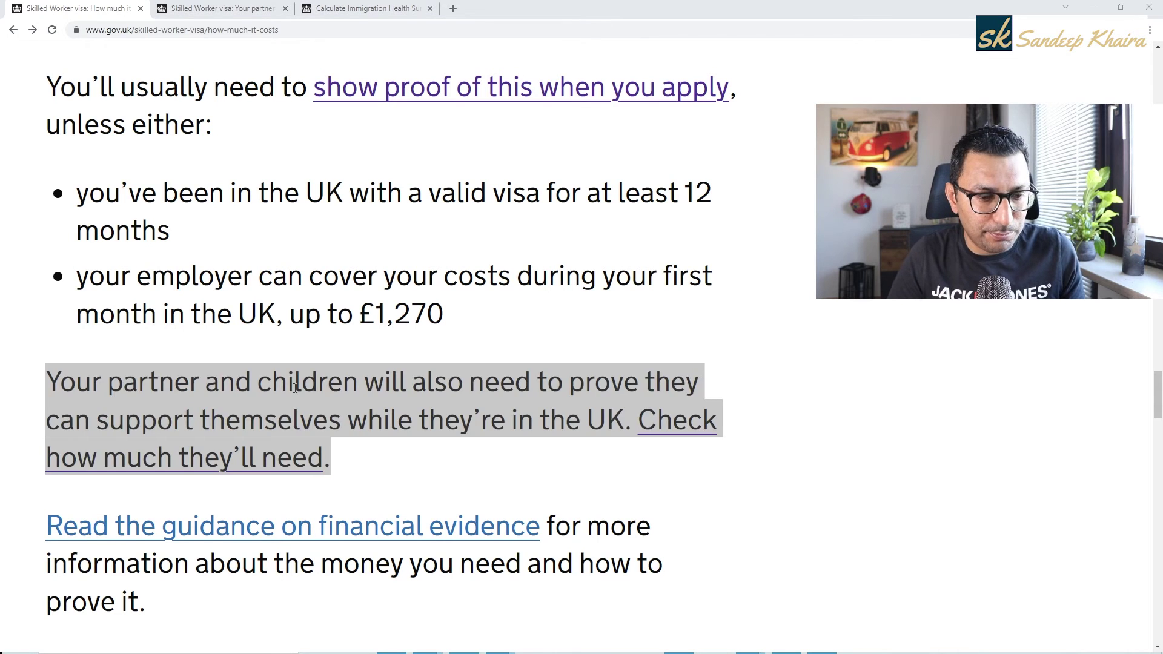
Step: Switch to Excel and enter 1270 as the Self charge to support under Shortage Occupation List in B13
key("alt+Tab")
key("Left")
key("Right")
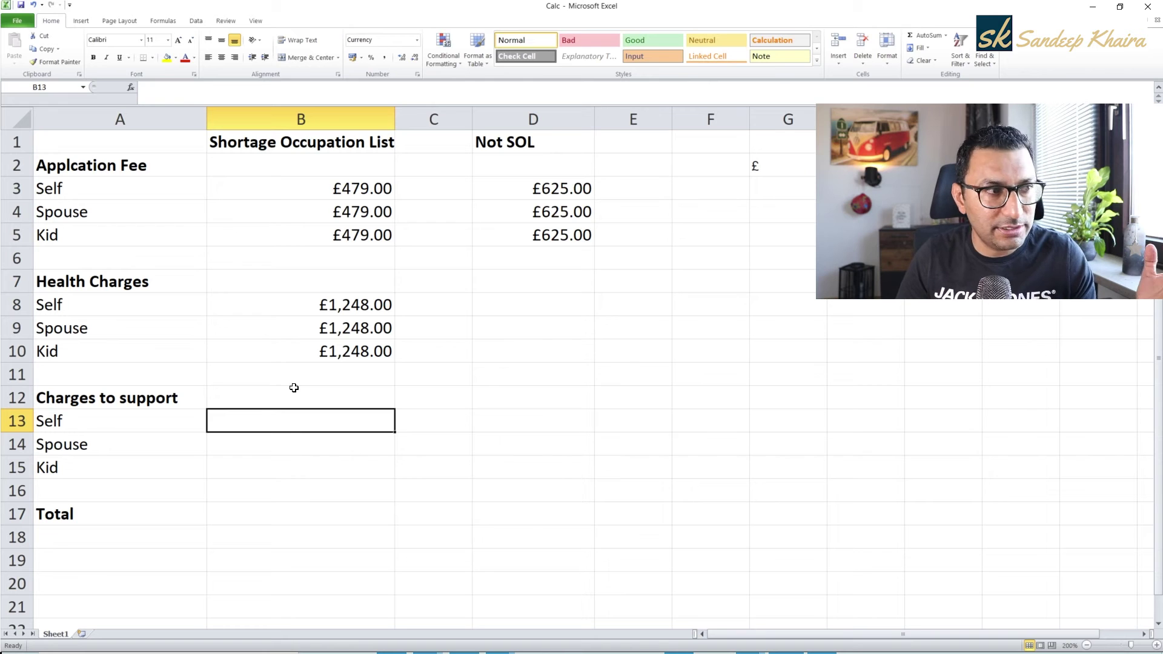
type("1,2")
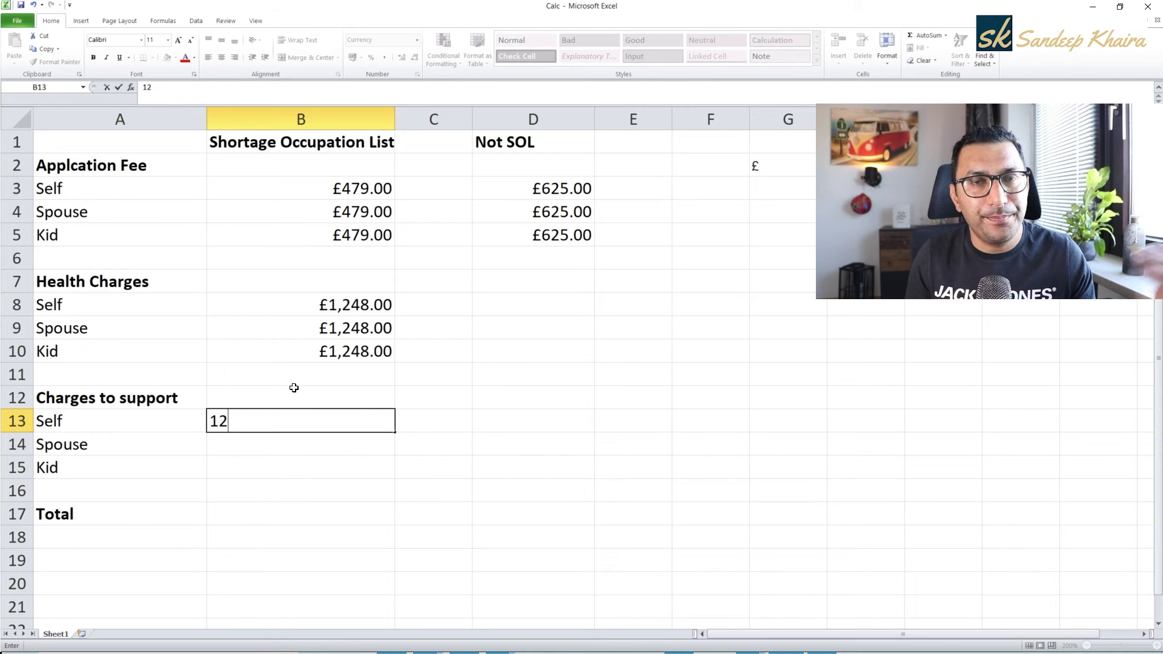
type("70")
key("Return")
key("Up")
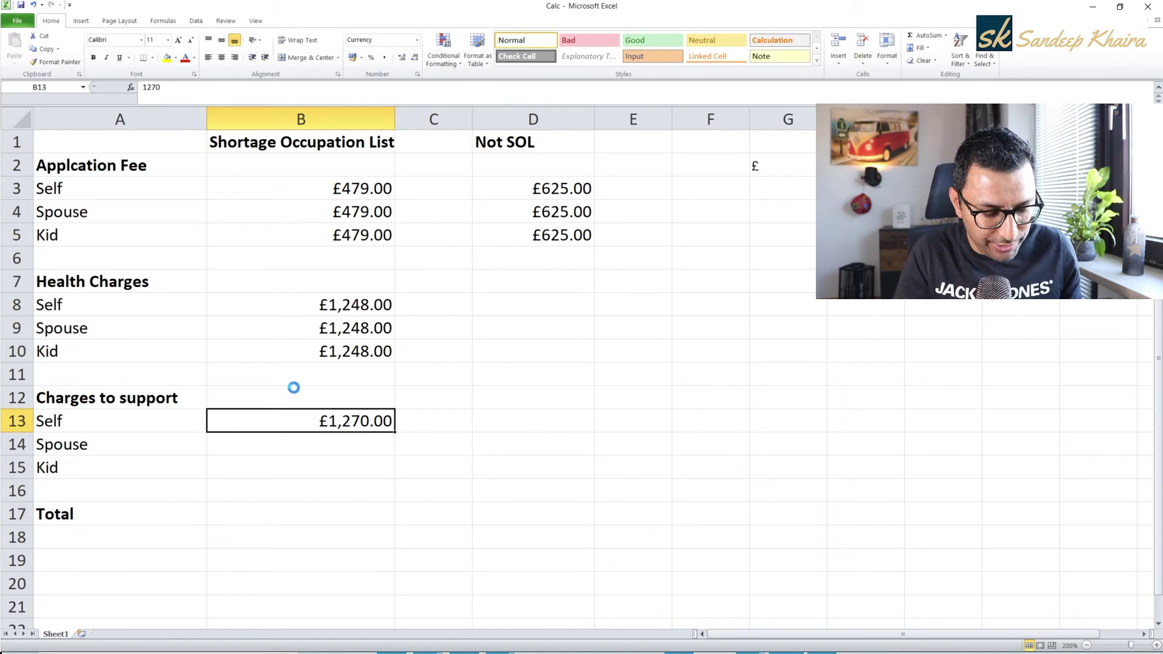
Step: Switch to the browser's partner and children page and check the support amounts for a partner, one child and each additional child
key("alt+Tab")
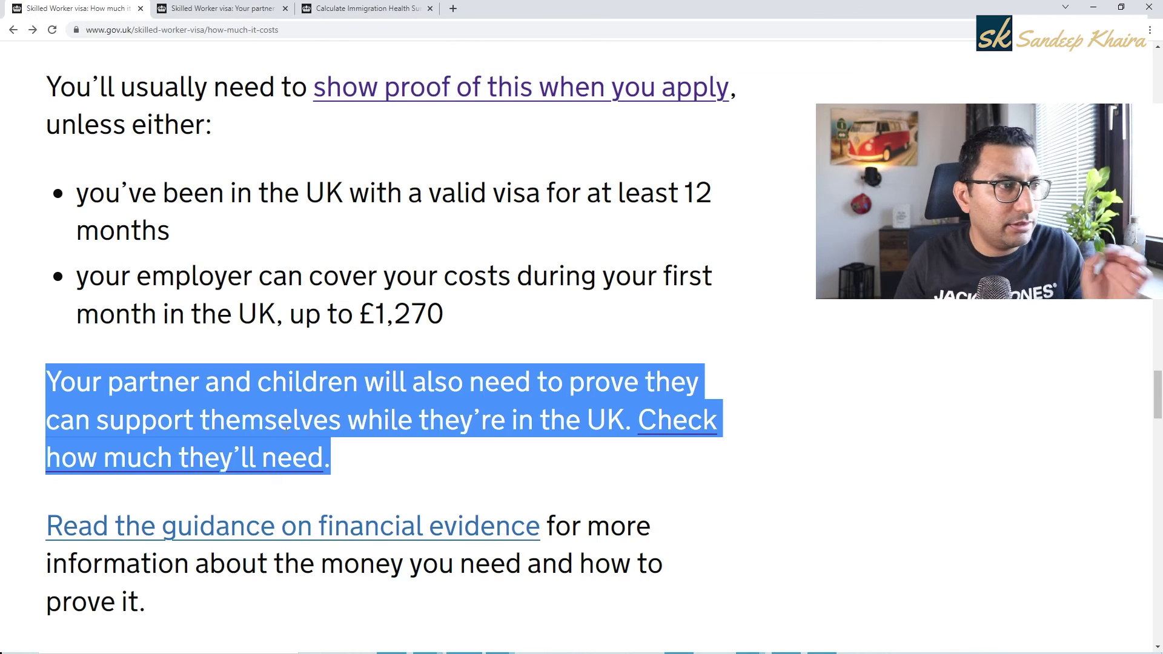
left_click(231, 10)
key("Up")
key("Up")
key("Up")
key("Up")
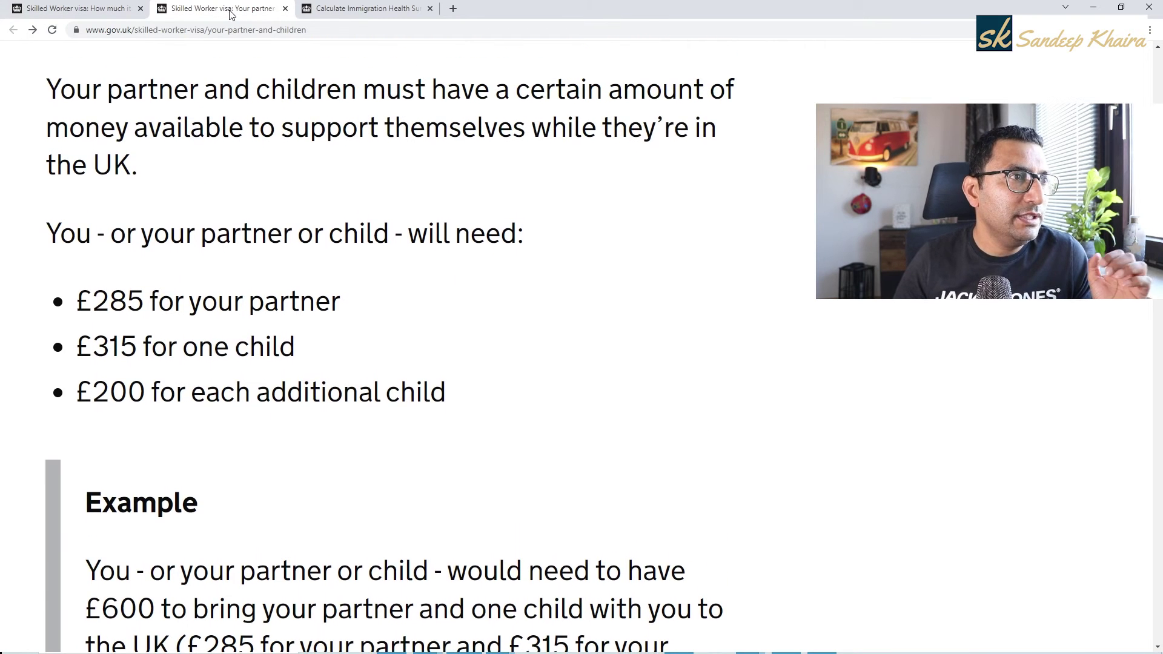
triple_click(69, 242)
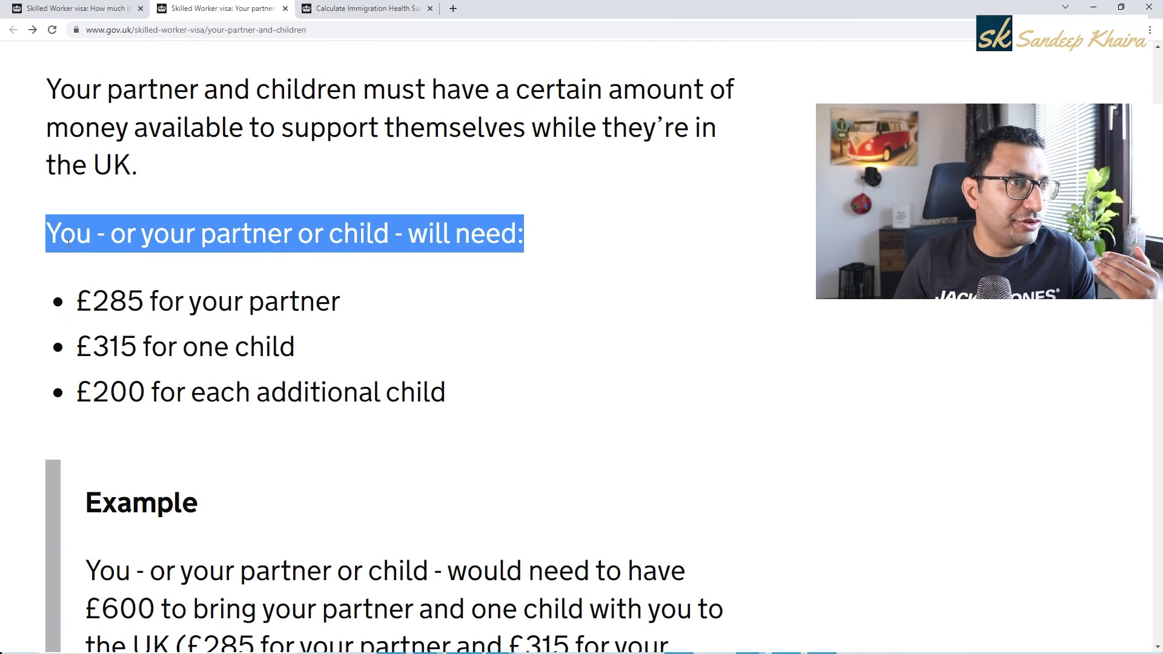
triple_click(100, 308)
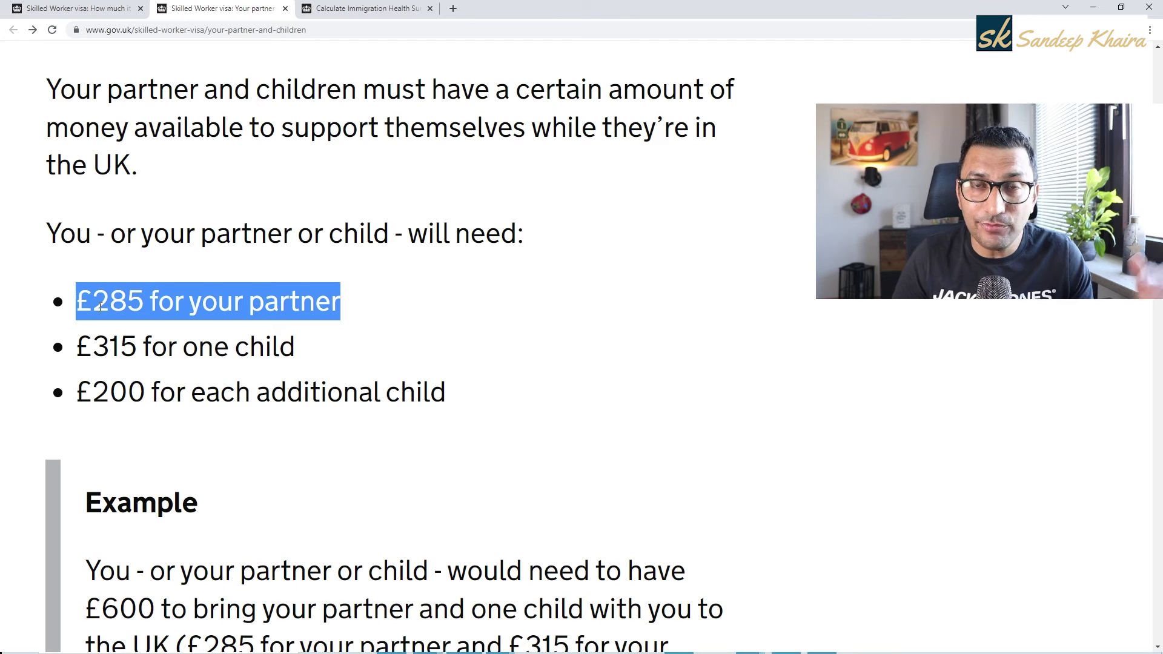
double_click(109, 353)
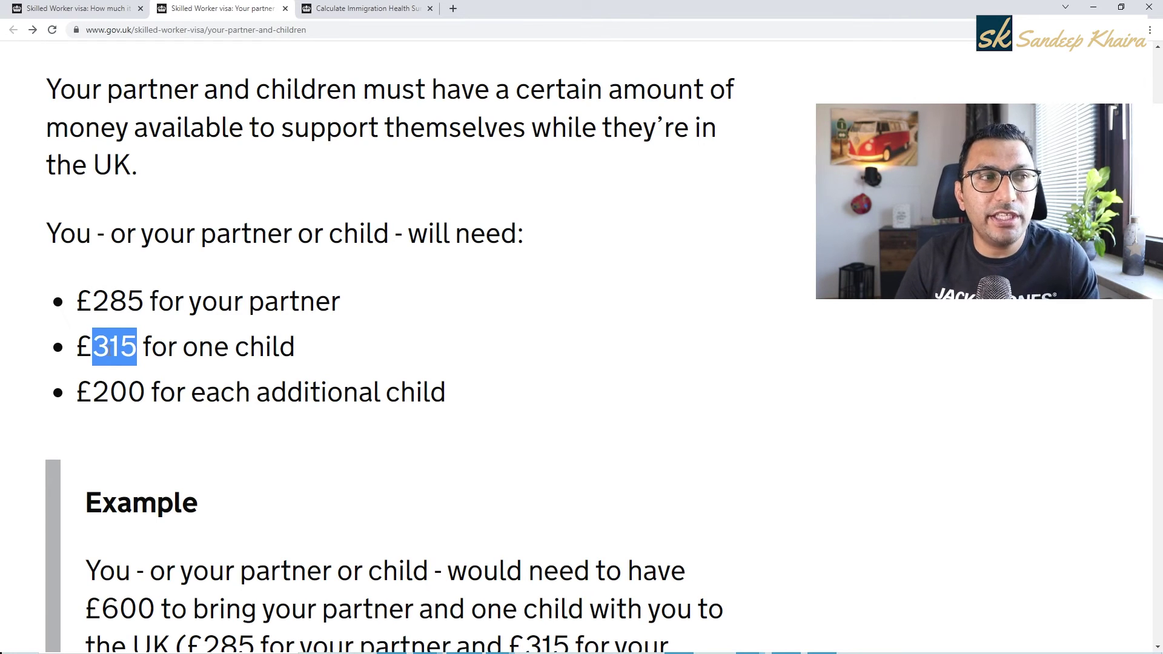
triple_click(97, 376)
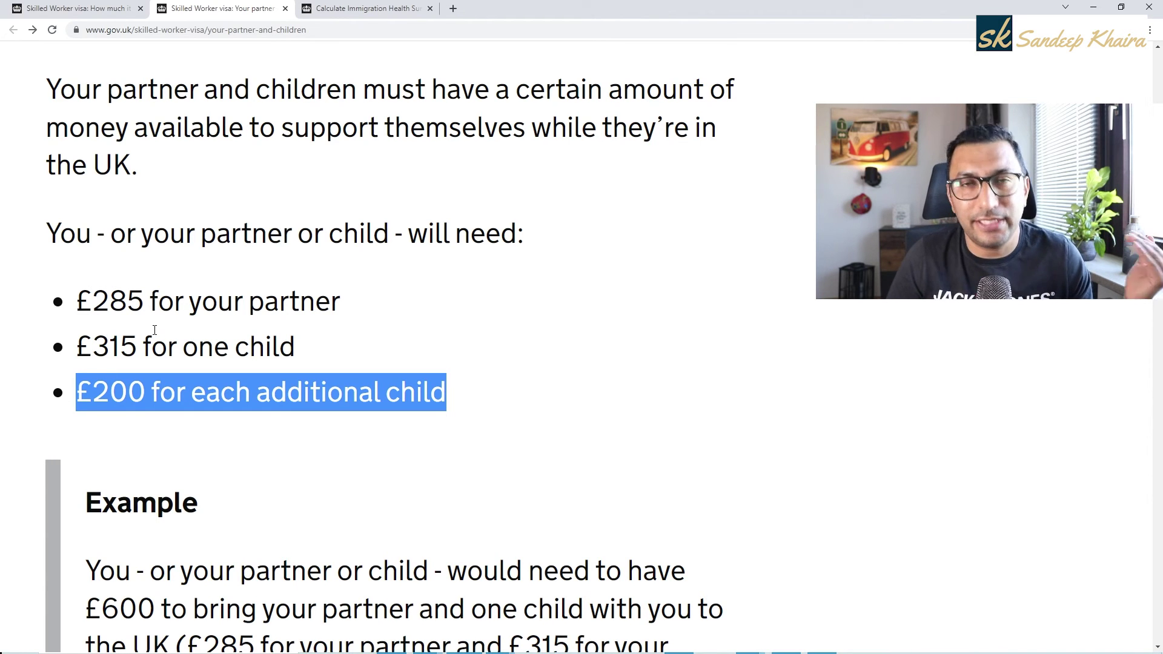
double_click(123, 305)
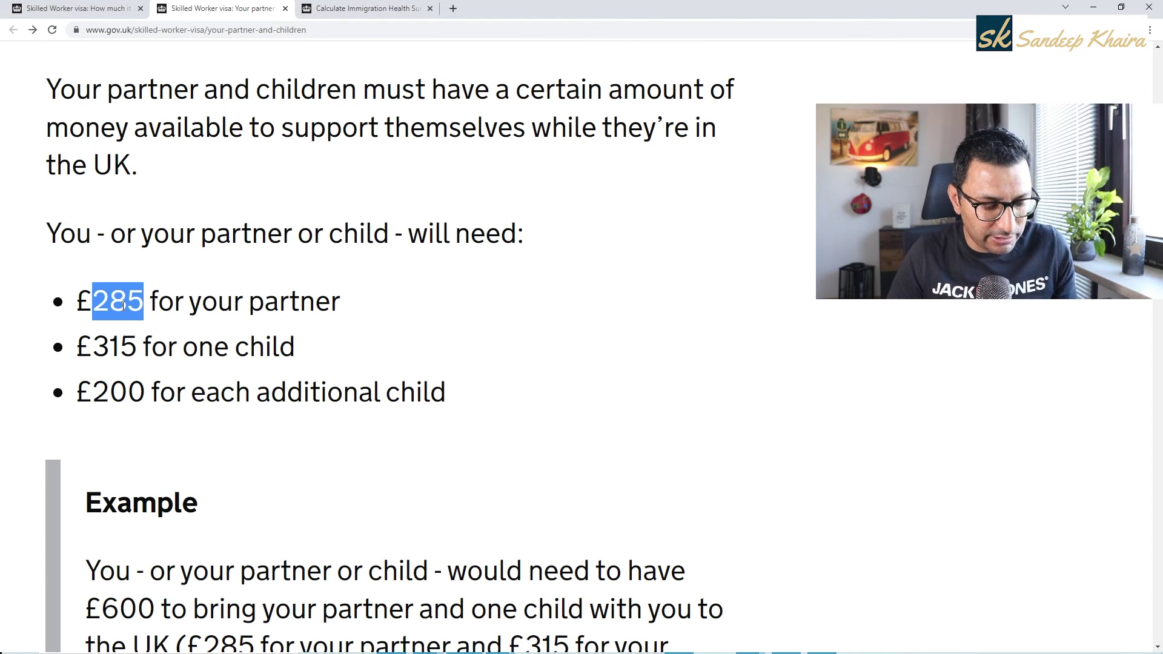
Step: Switch to Excel and enter support charges of 285 for Spouse in B14 and 315 for Kid in B15
key("alt+Tab")
key("Down")
type("285")
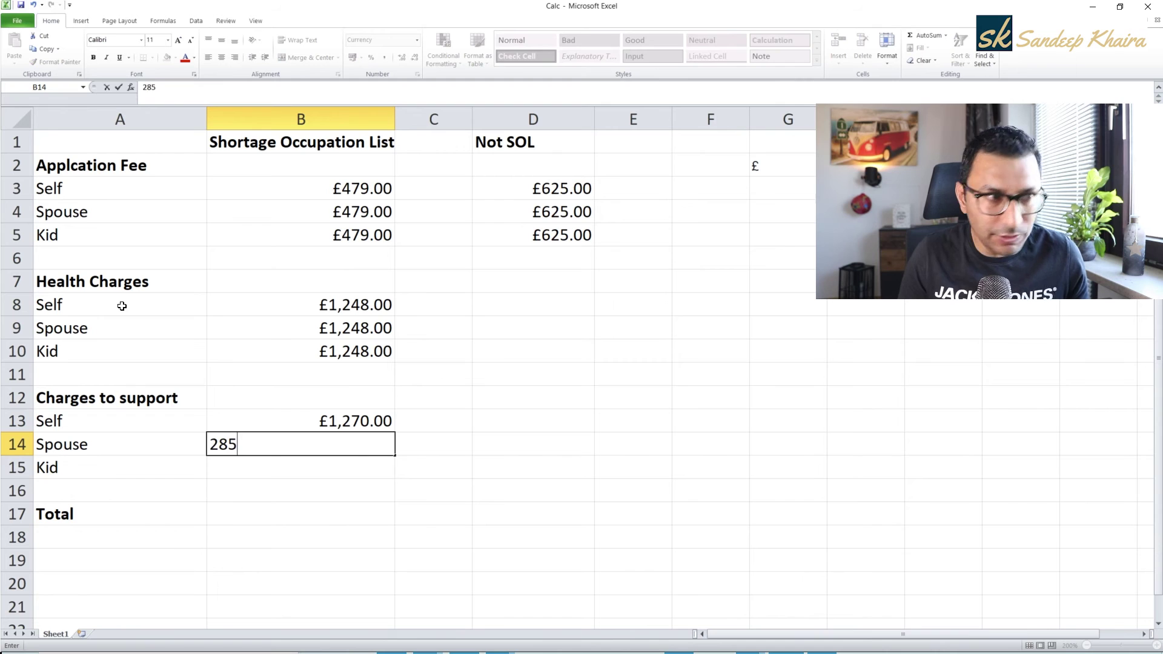
key("Return")
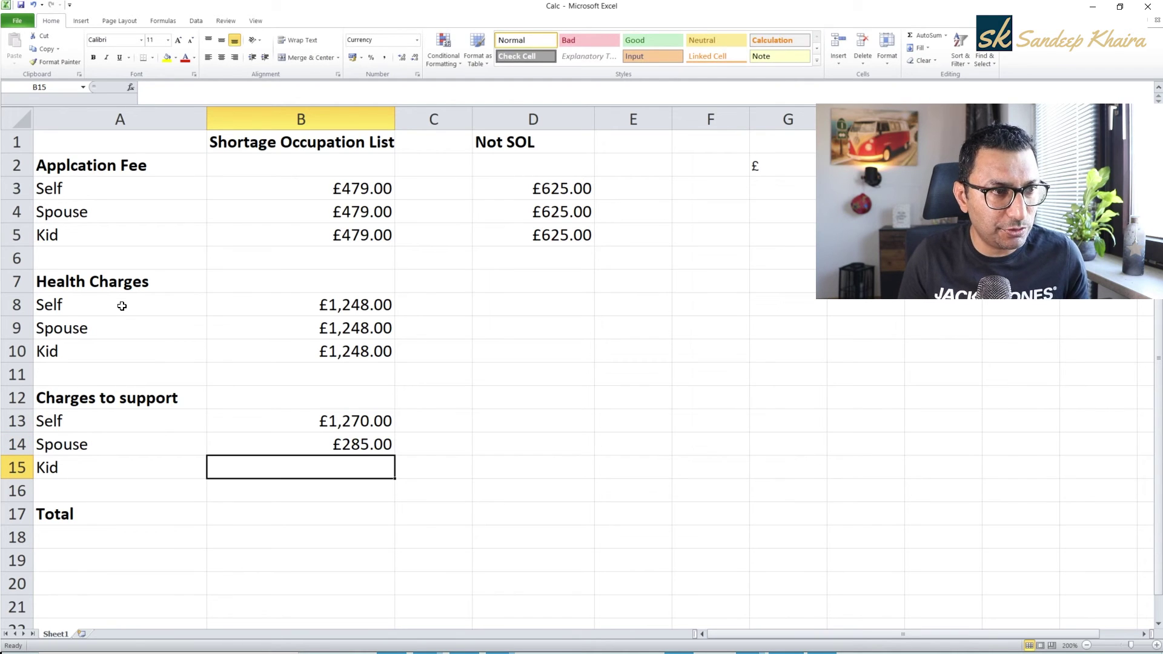
key("Down")
key("Up")
type("315")
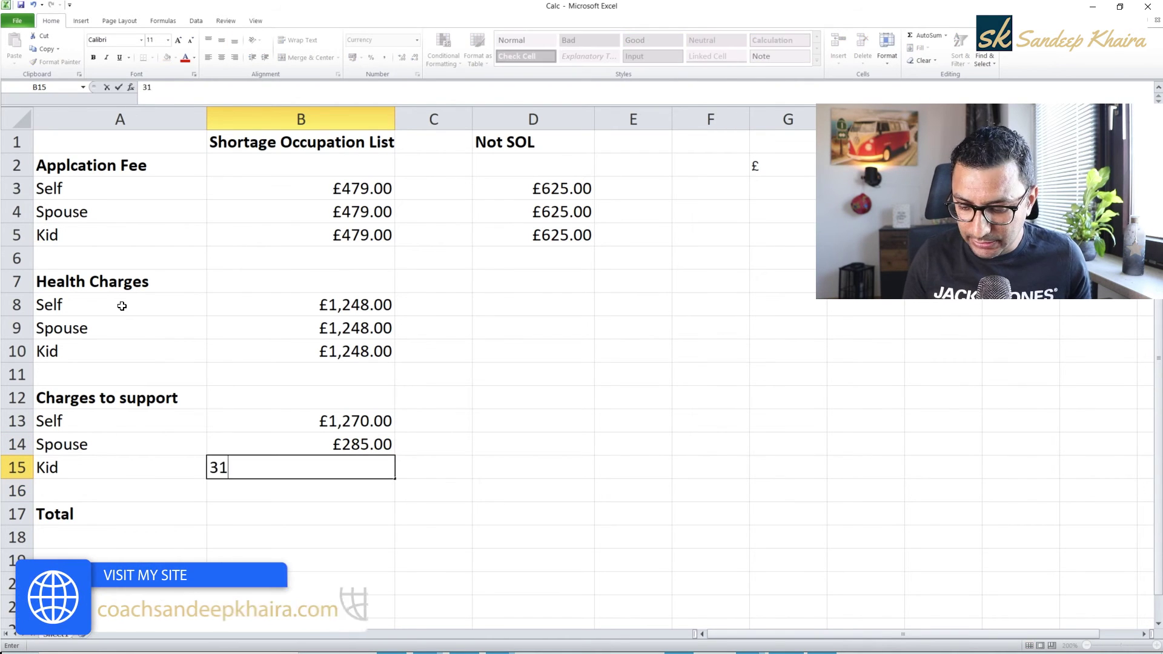
key("ctrl+Return")
Step: Copy the Shortage Occupation List health and support charges in B8:B15 to the Not SOL column, D8:D15
key("Up")
key("Up")
key("Up")
key("Up")
key("Up")
key("Up")
key("Up")
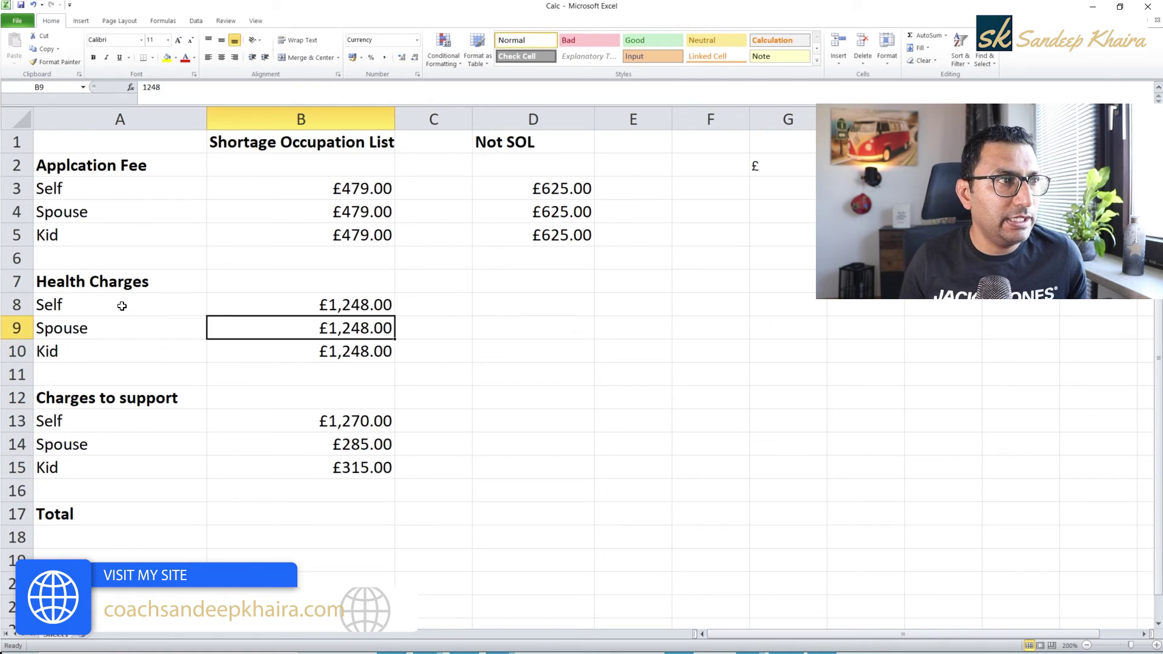
key("shift+Down")
key("shift+Down")
key("shift+Down")
key("shift+Down")
key("shift+Down")
key("shift+Down")
key("shift+Down")
key("ctrl+c")
key("Right")
key("Right")
key("ctrl+v")
key("Escape")
Step: Total the Shortage Occupation List costs in B17 with a SUM formula over B3:B15
key("Down")
key("Down")
key("Down")
key("Down")
key("Down")
key("Down")
key("Down")
key("Down")
key("Down")
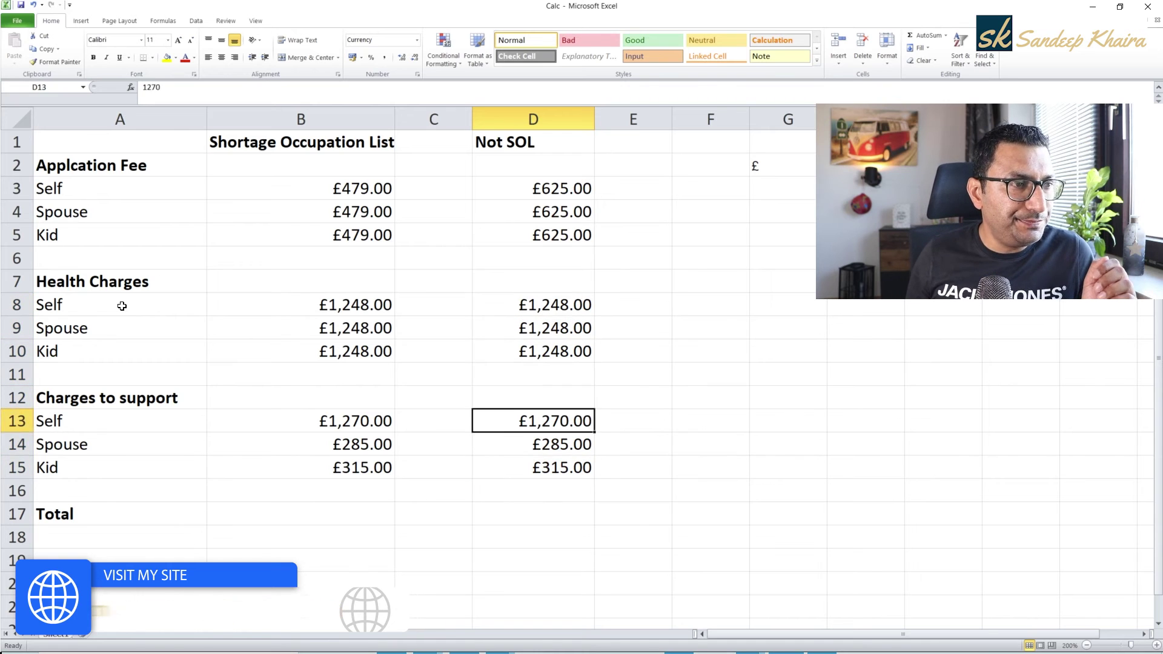
key("Left")
key("Left")
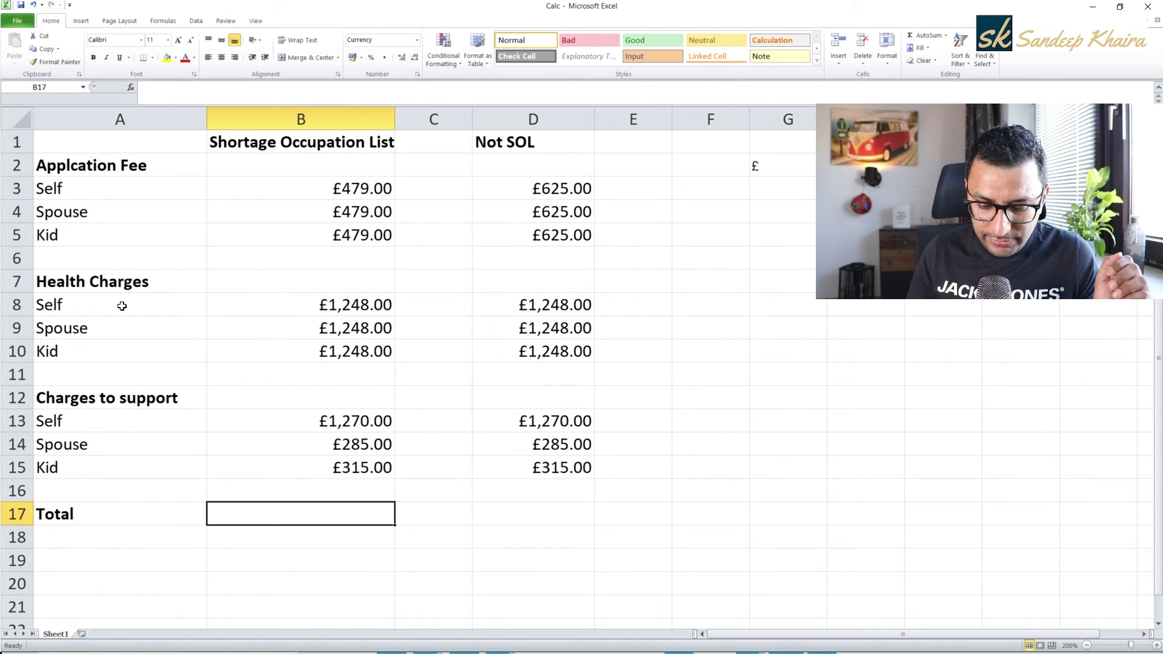
type("=sum")
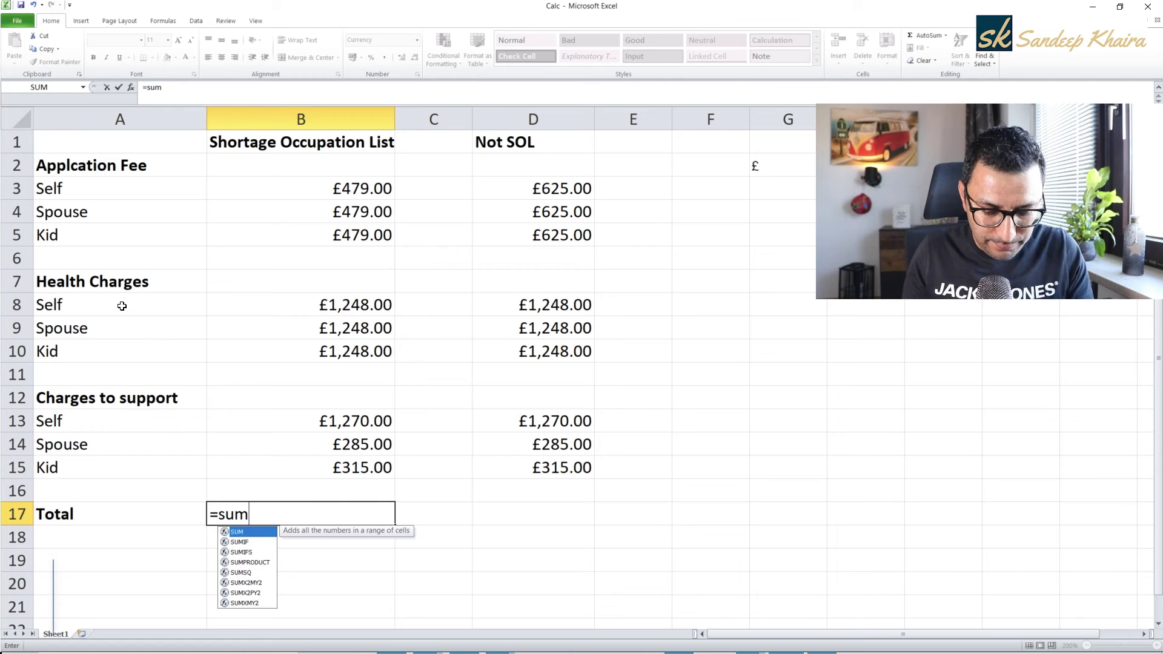
type("(")
key("Up")
key("Up")
key("Up")
key("Down")
key("shift+Up")
key("shift+Up")
key("shift+Up")
key("shift+Up")
key("shift+Up")
key("shift+Up")
key("shift+Up")
key("shift+Up")
key("shift+Up")
key("shift+Up")
key("shift+Up")
key("shift+Up")
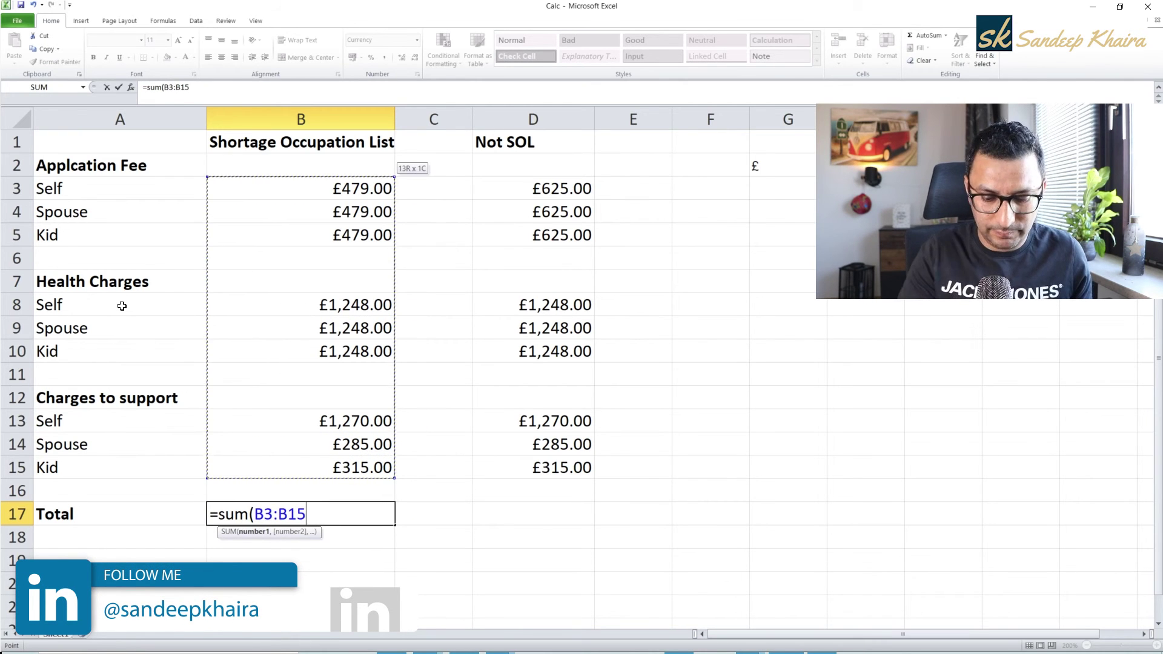
type(")")
key("Return")
Step: Copy the total formula from B17 to the Not SOL column in D17
key("Up")
key("ctrl+c")
key("Right")
key("Right")
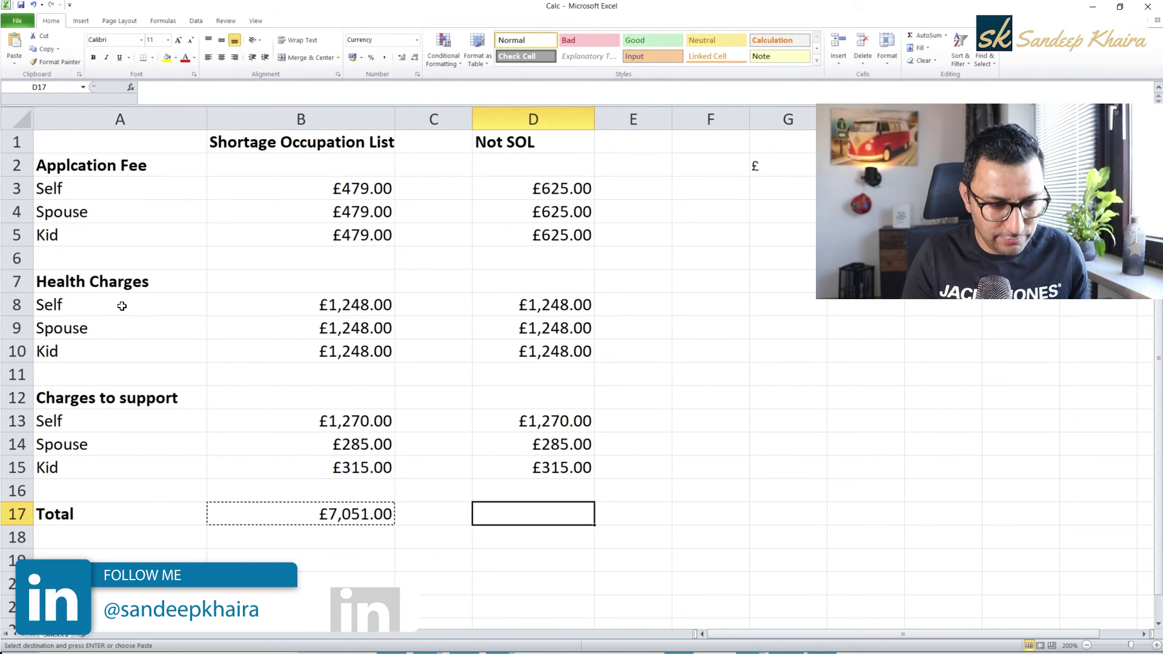
key("ctrl+v")
left_click(121, 305, "ctrl")
left_click(122, 306)
key("Right")
key("Down")
key("Down")
key("Escape")
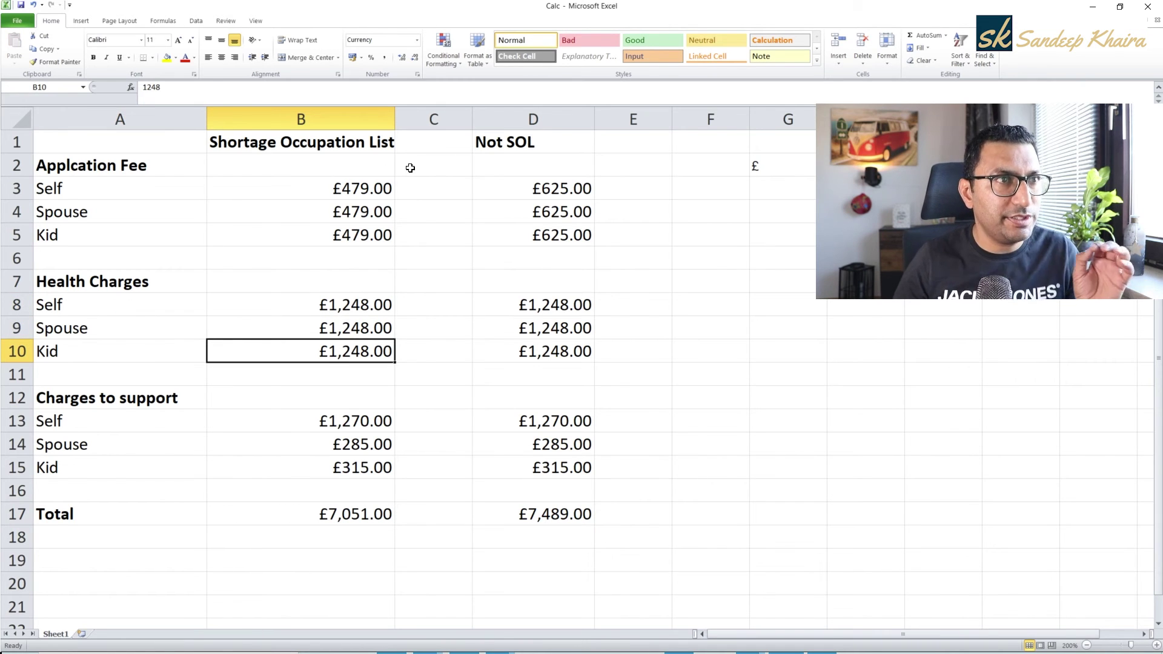
Step: Make the totals in D17 and B17 bold
left_click(516, 183)
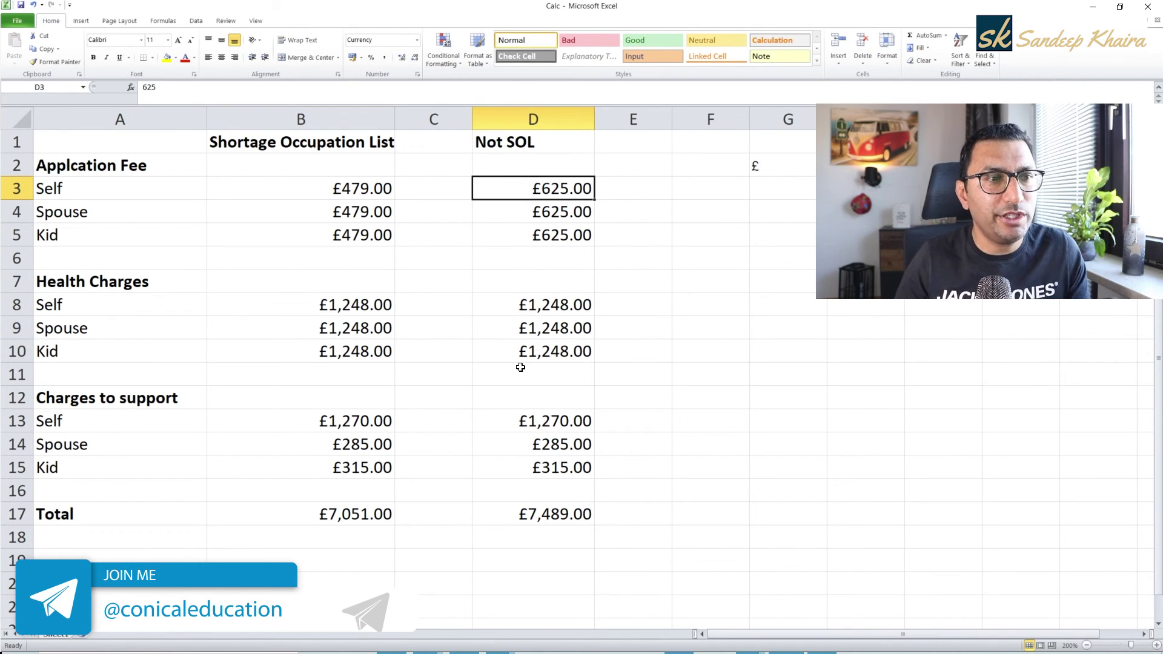
left_click(547, 515)
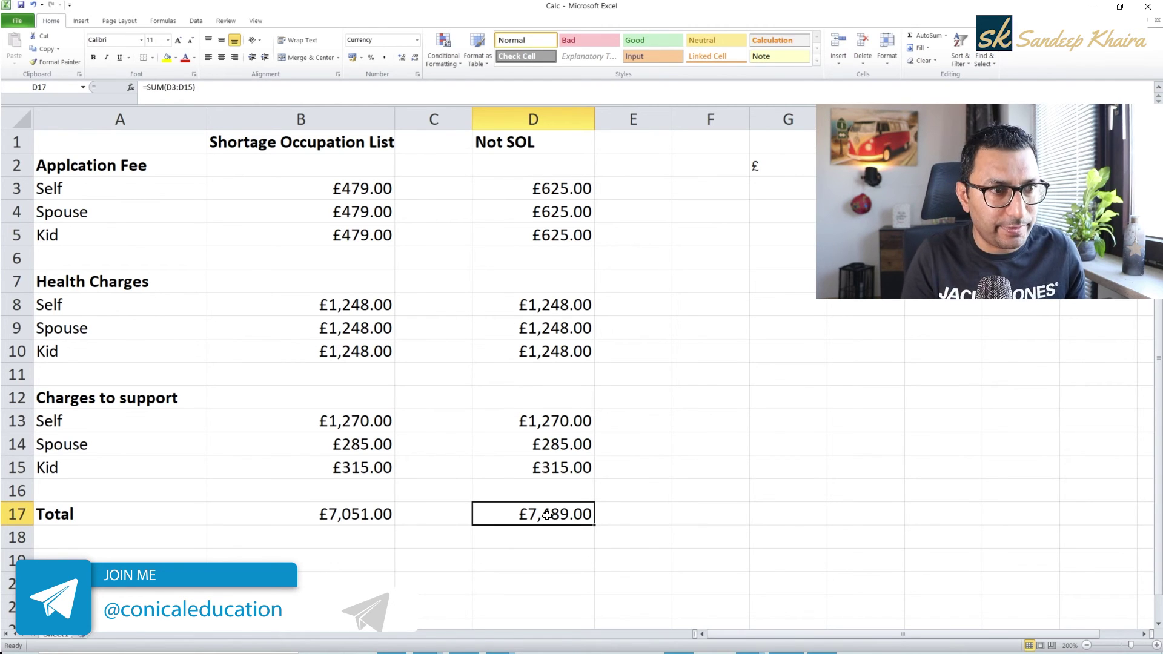
key("ctrl+b")
key("Left")
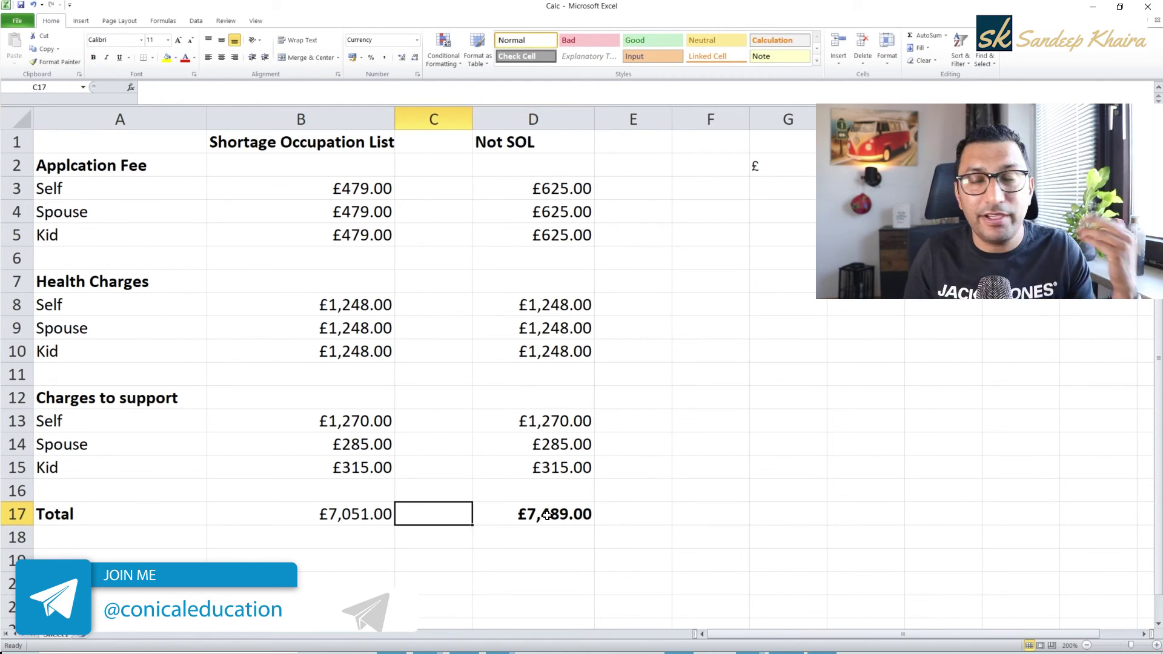
key("Left")
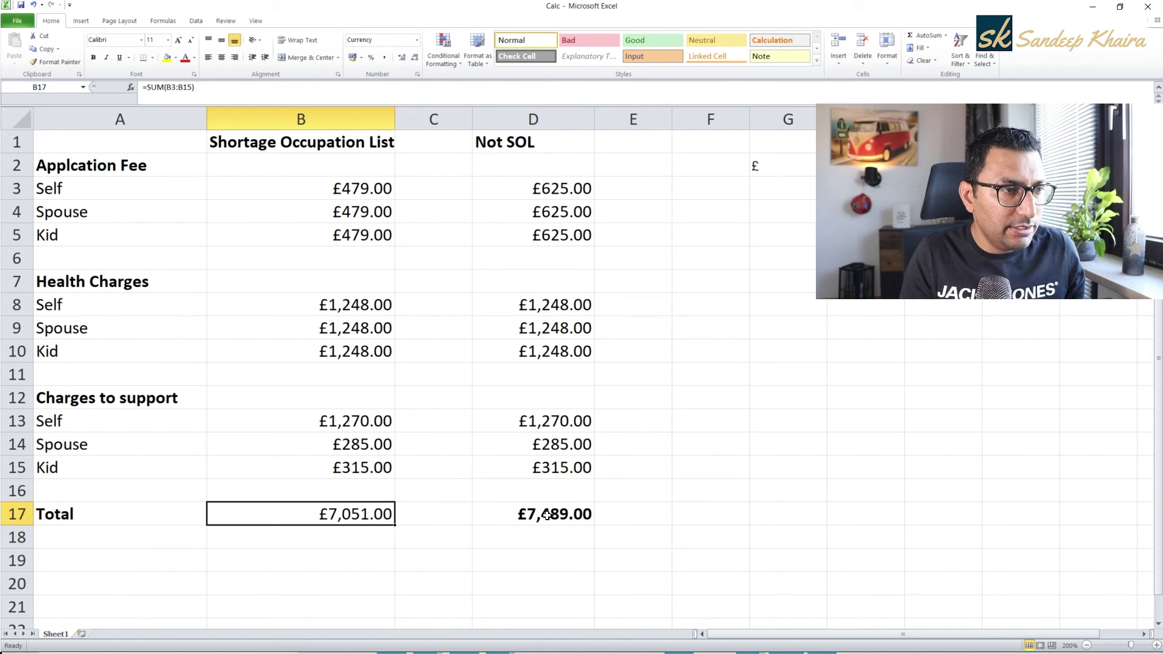
key("ctrl+b")
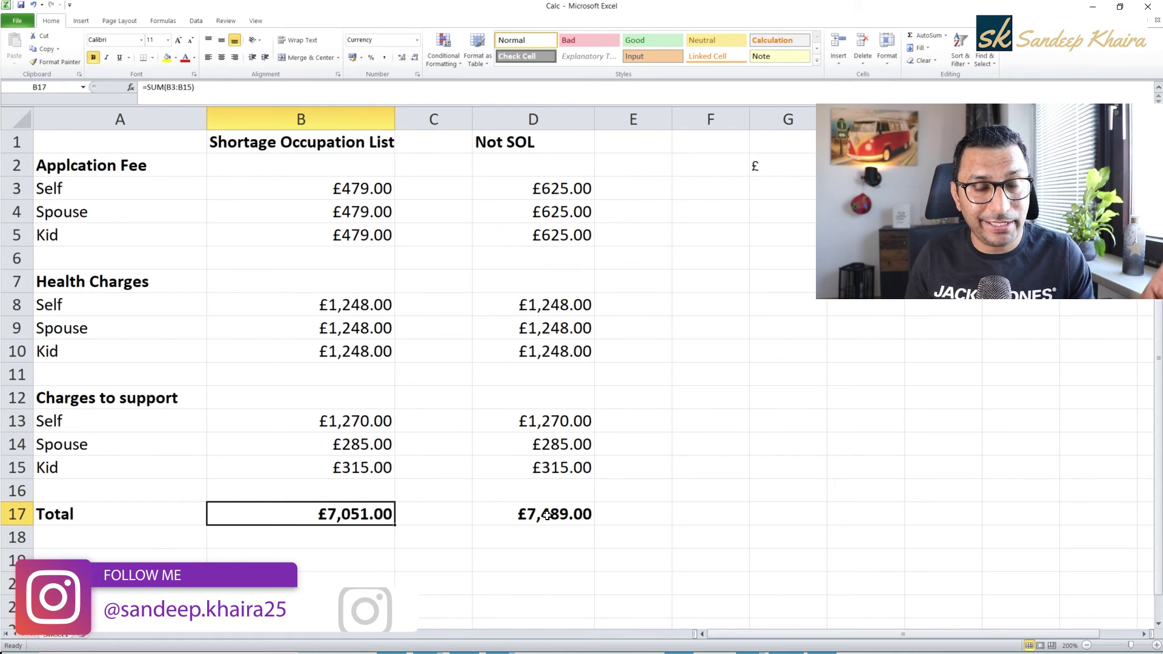
Step: Enter an additional cost of 1200 below the totals for both columns, in B19 and D19
key("Down")
key("Down")
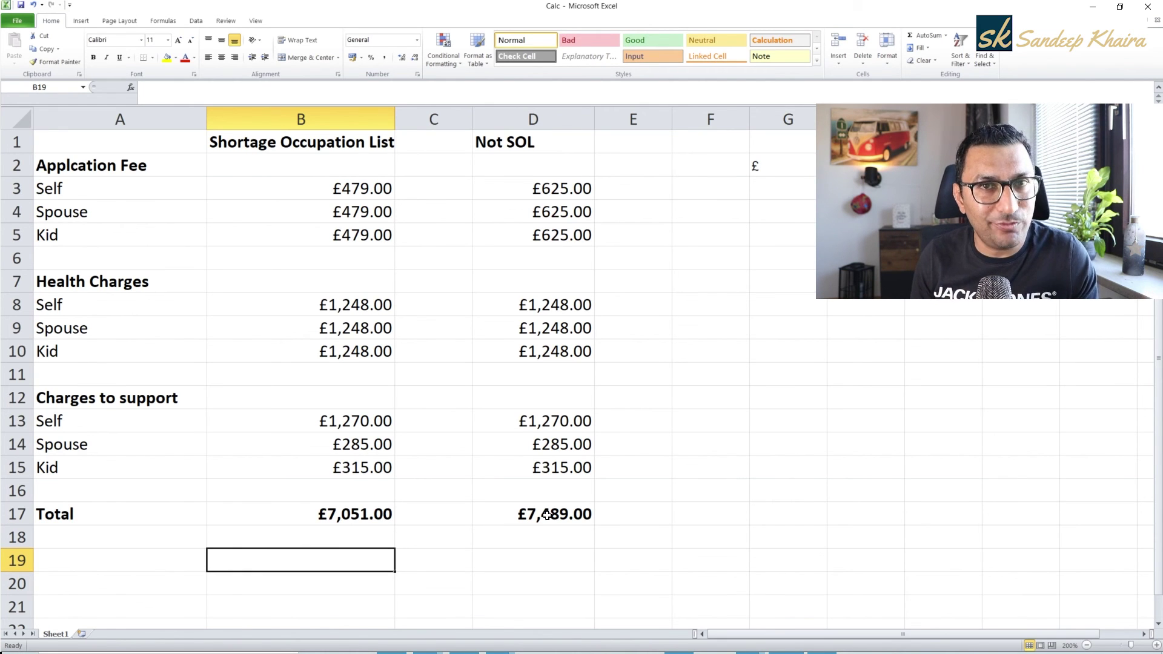
type("1200")
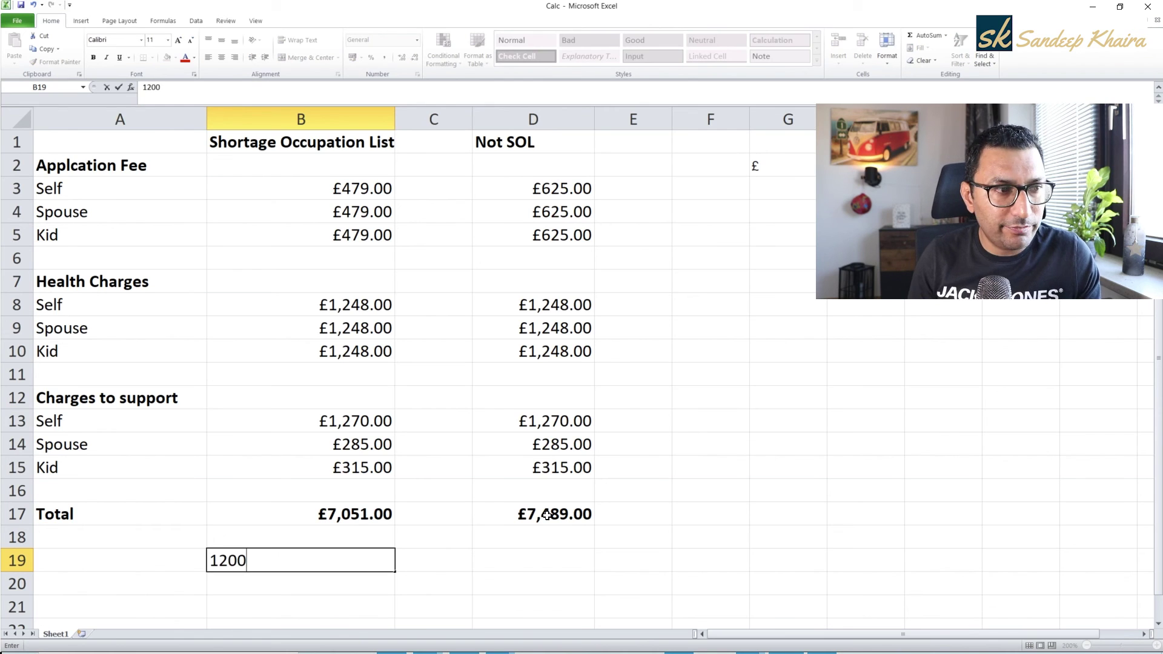
key("Return")
key("Up")
key("Right")
key("Right")
type("1")
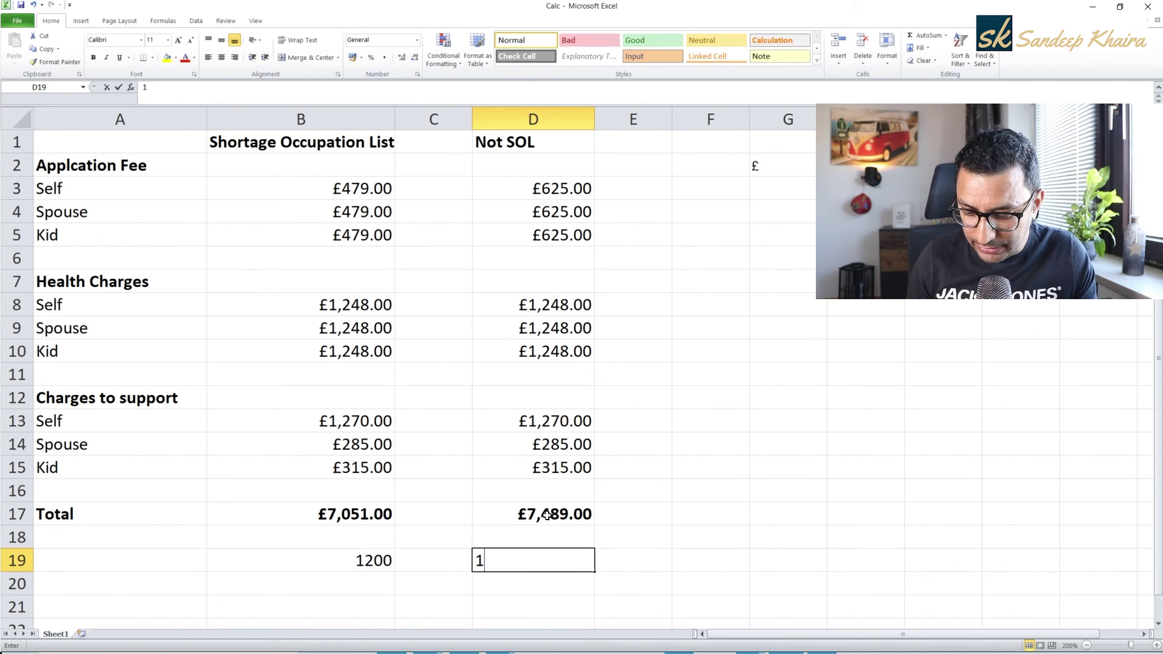
type("200")
key("Return")
Step: Enter a second additional cost of 800 for both columns, in B20 and D20
key("Up")
key("Left")
key("Left")
key("Down")
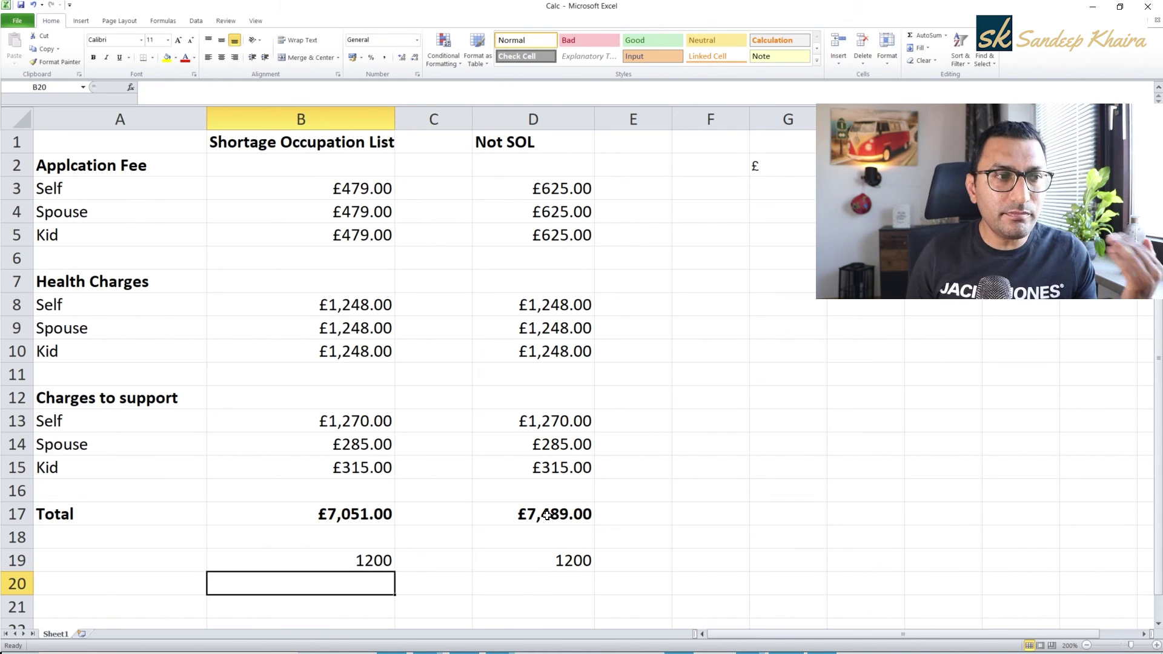
type("8")
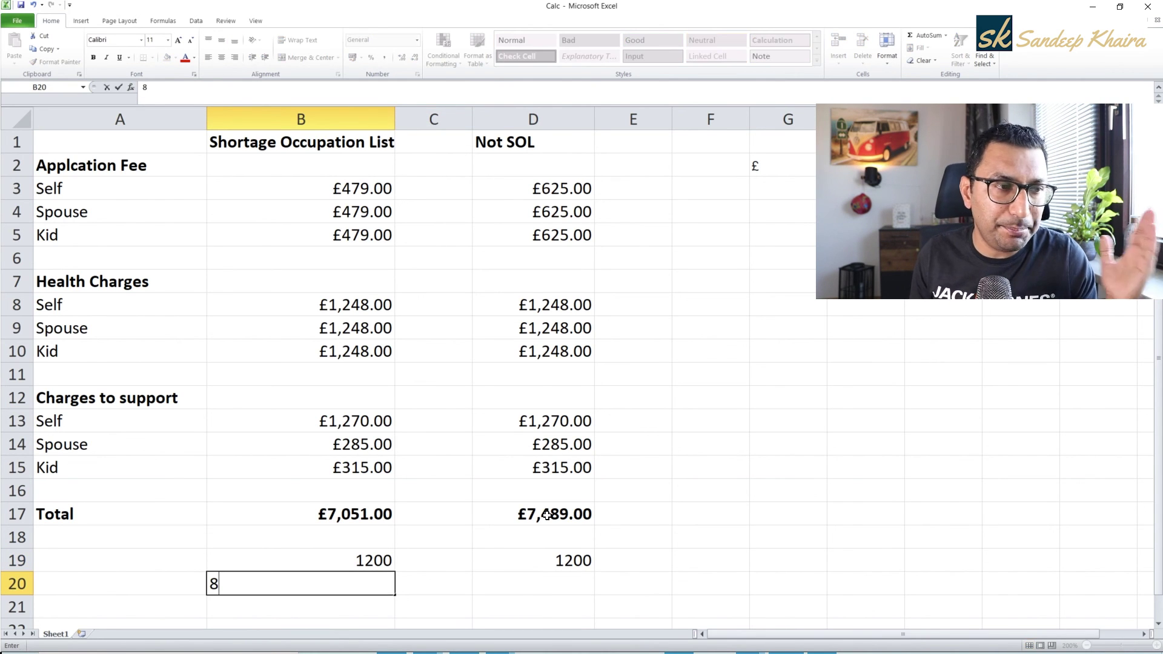
type("00")
key("Return")
key("Up")
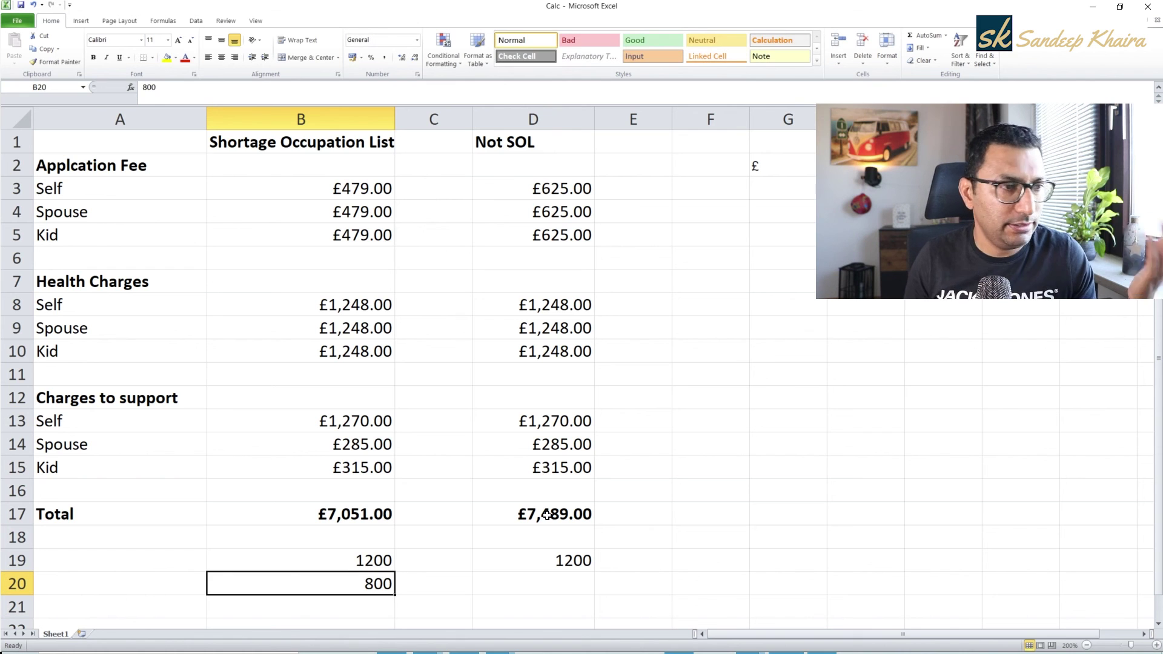
key("Right")
key("Right")
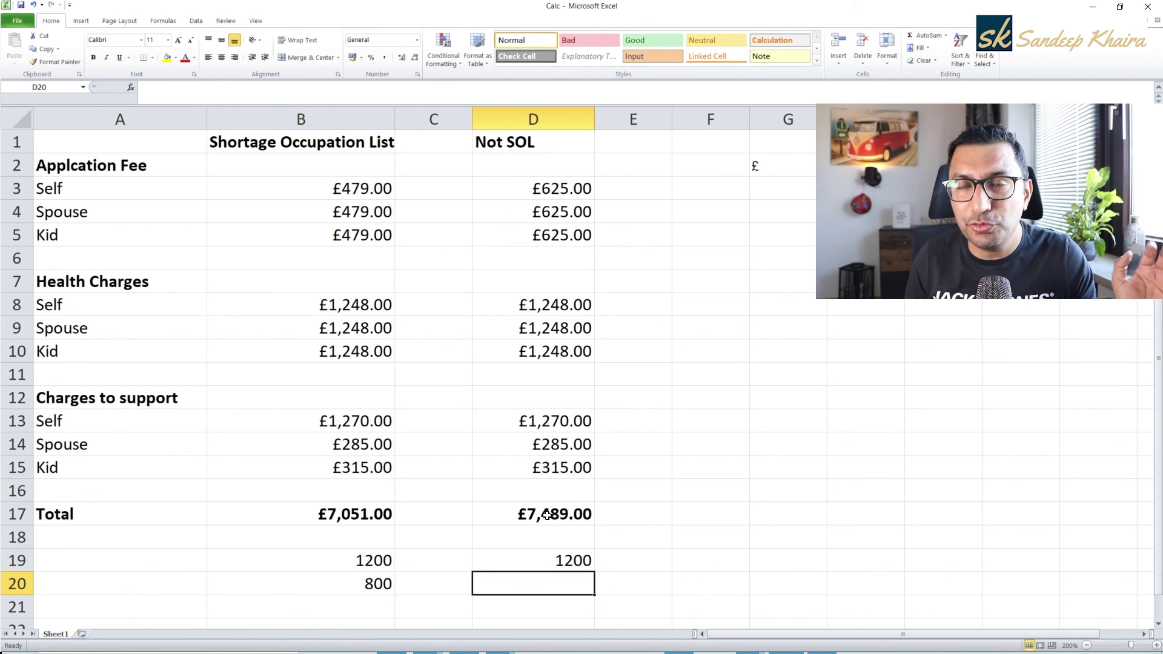
type("800")
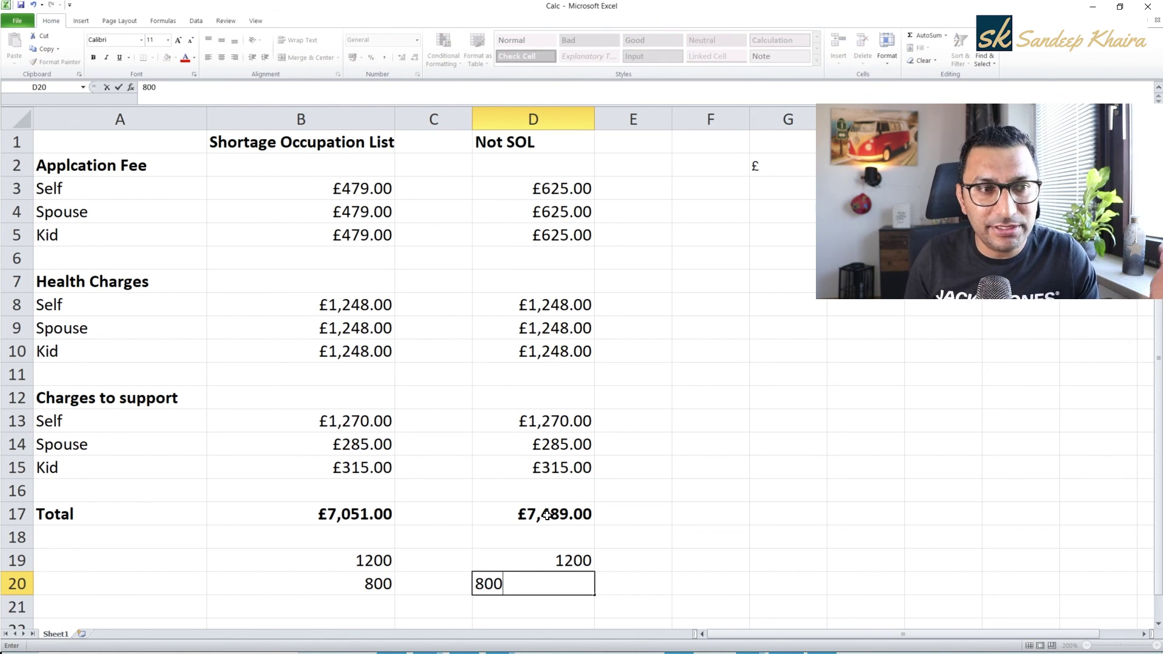
key("Return")
Step: Copy the bold currency formatting of the total in B17 to B19:B20 and D19:D20
key("Up")
key("Up")
key("Up")
left_click(354, 519)
left_click(47, 63)
left_click_drag(367, 557, 363, 587)
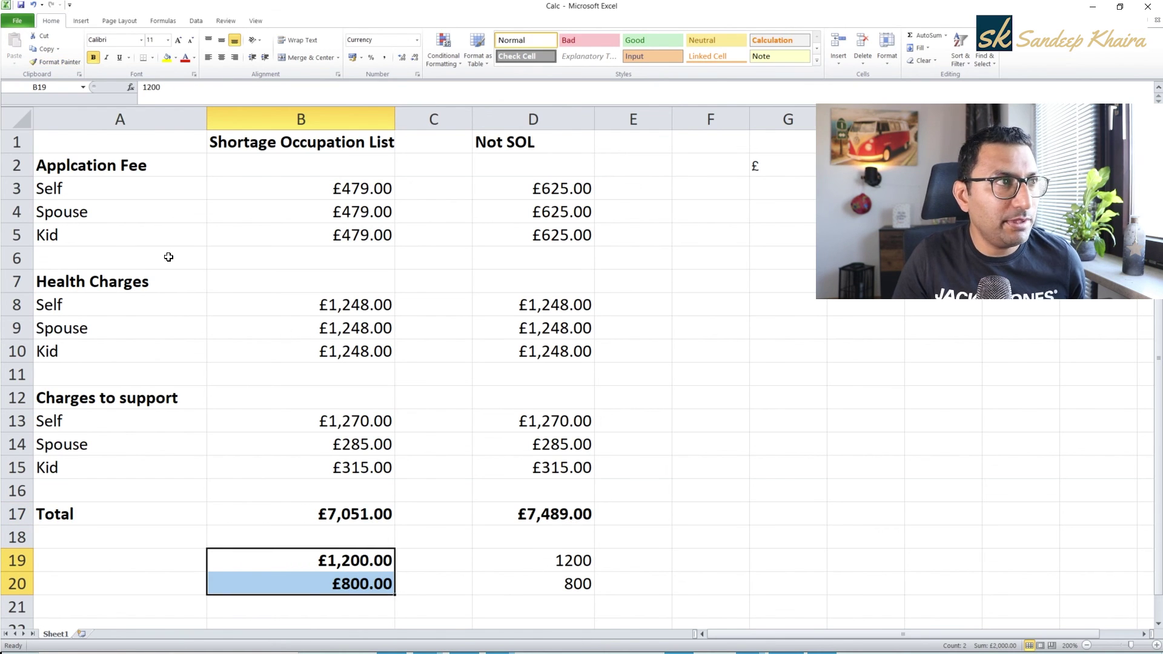
left_click(46, 63)
left_click_drag(532, 561, 556, 587)
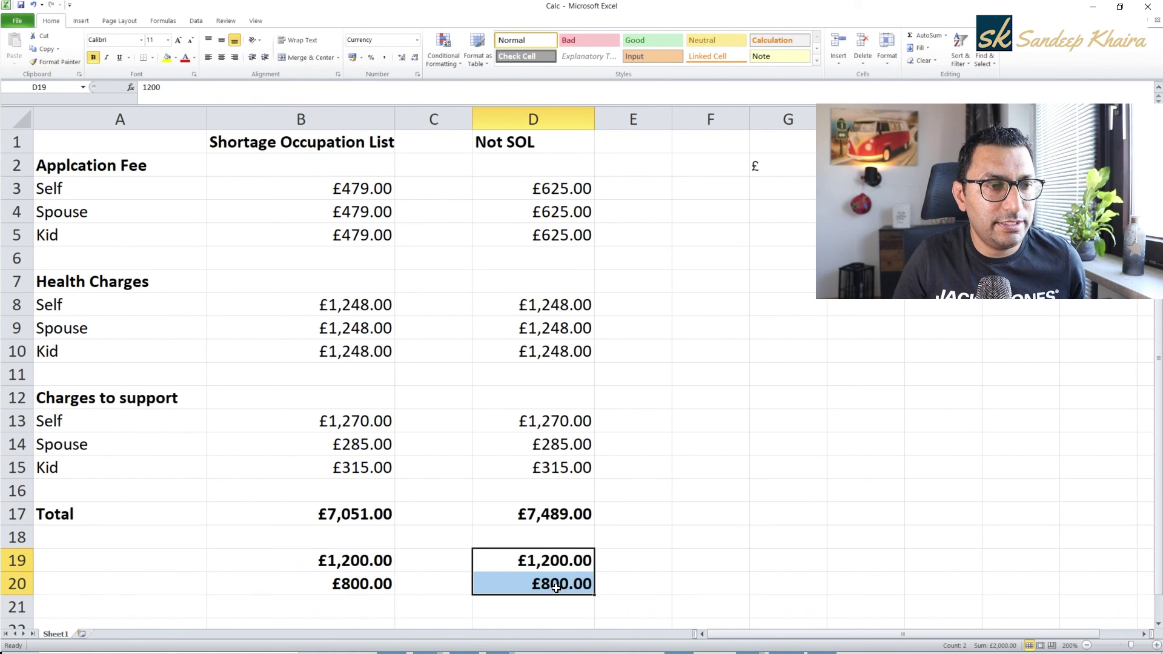
Step: Add a bold "Final Total" label in A22
left_click(341, 611)
key("Left")
key("Down")
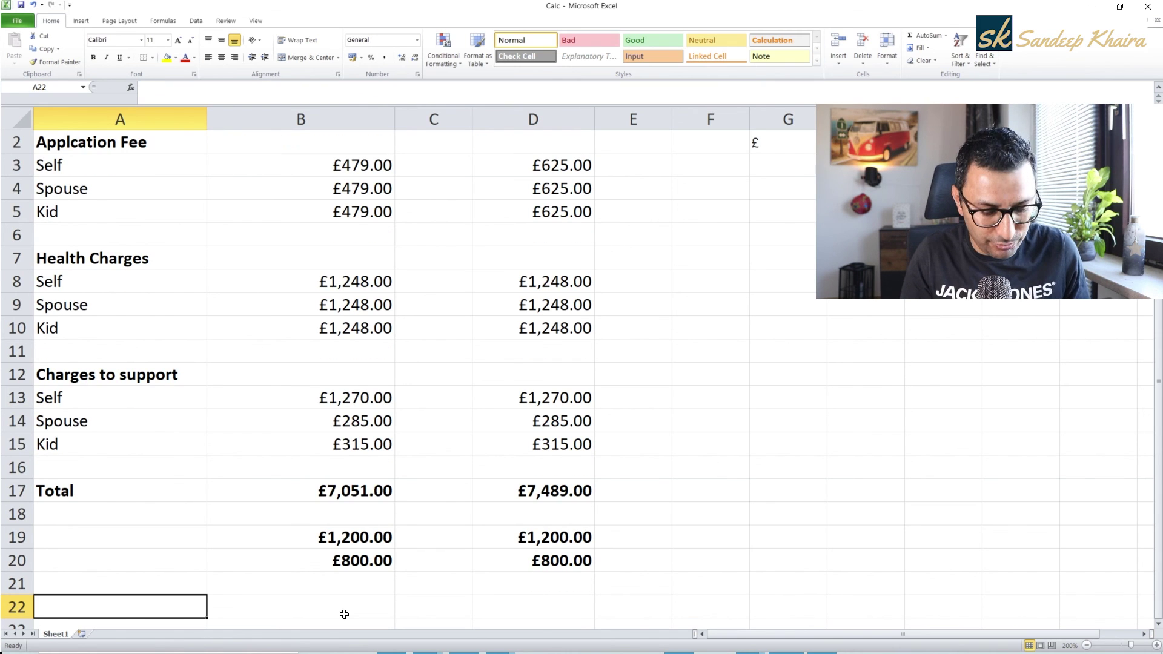
type("Final Total")
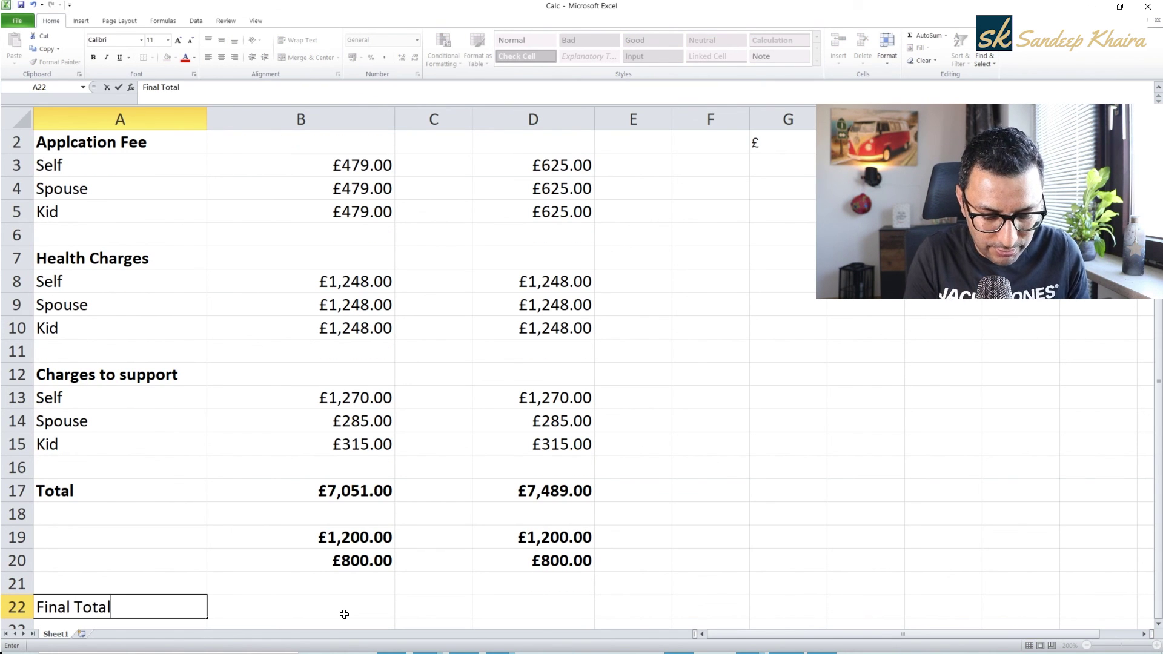
key("Return")
key("Up")
key("ctrl+b")
Step: Calculate the Shortage Occupation List final total in B22 with a SUM formula over B17:B20
key("Right")
type("=sum(")
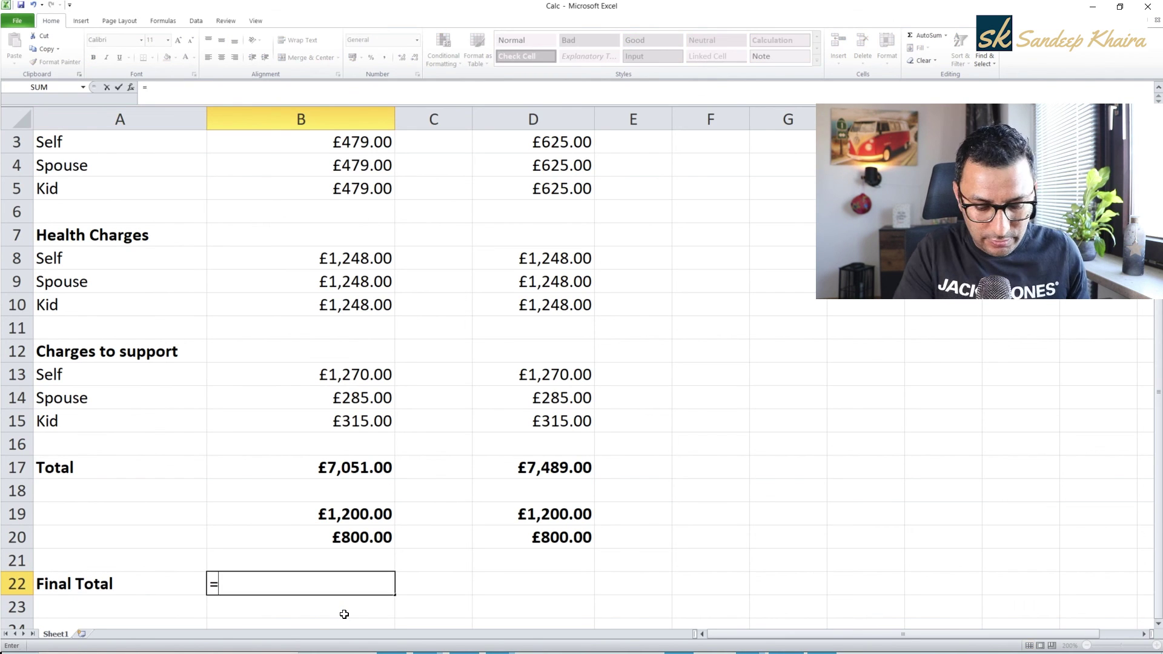
key("Up")
key("Up")
key("shift+Up")
key("shift+Up")
key("shift+Up")
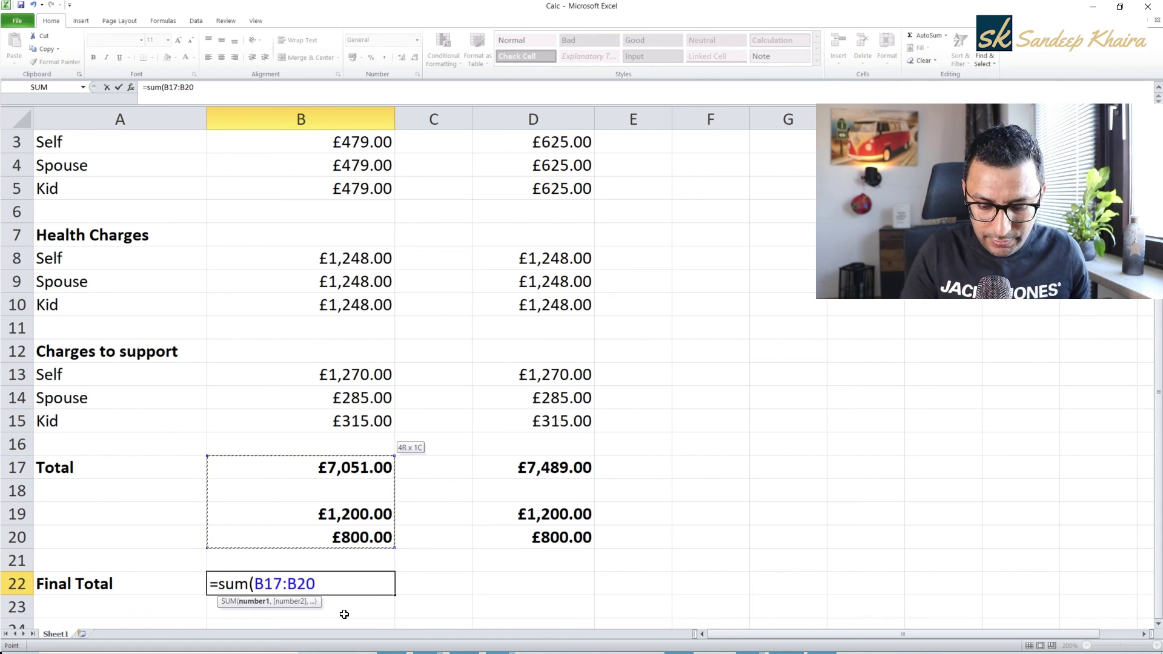
type(")")
key("Return")
Step: Copy the final total formula from B22 to the Not SOL column in D22
key("Up")
key("ctrl+c")
key("Right")
key("Right")
key("ctrl+v")
Step: Make the final totals in B22 and D22 bold
left_click(270, 529)
key("Down")
key("Down")
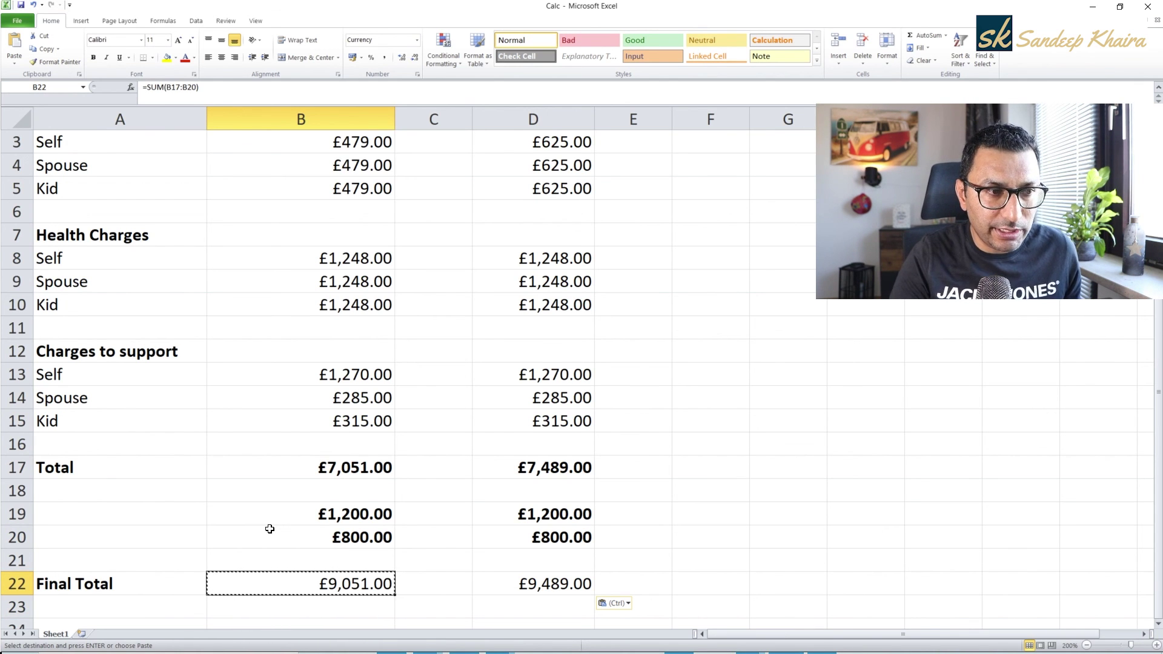
key("ctrl+b")
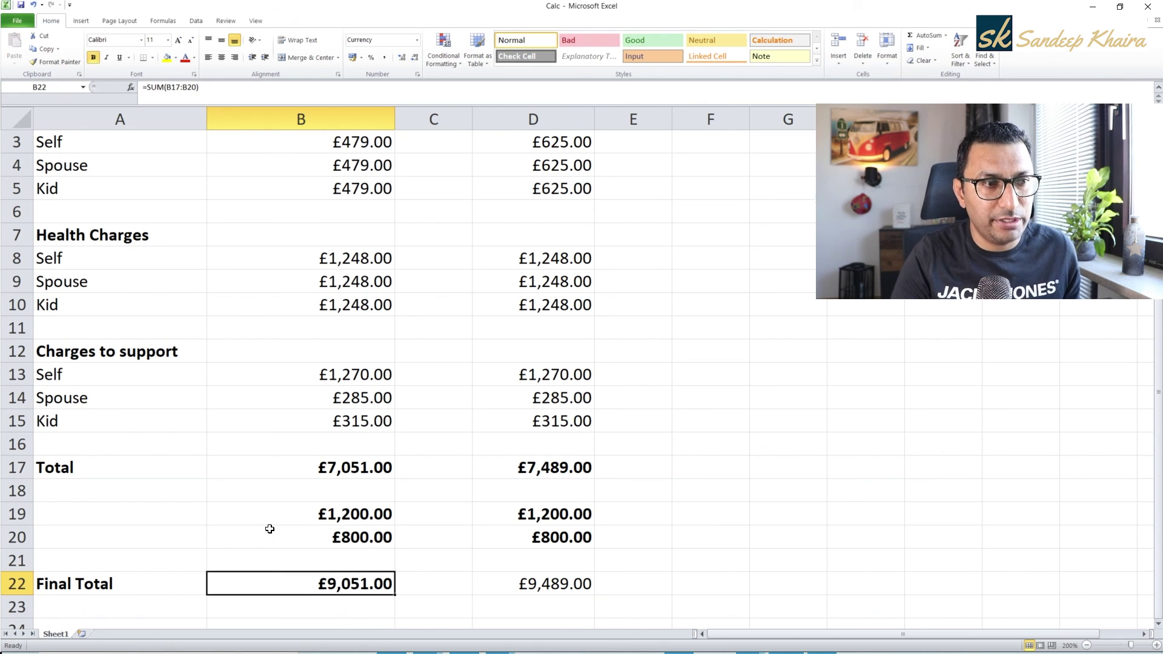
key("Right")
key("Right")
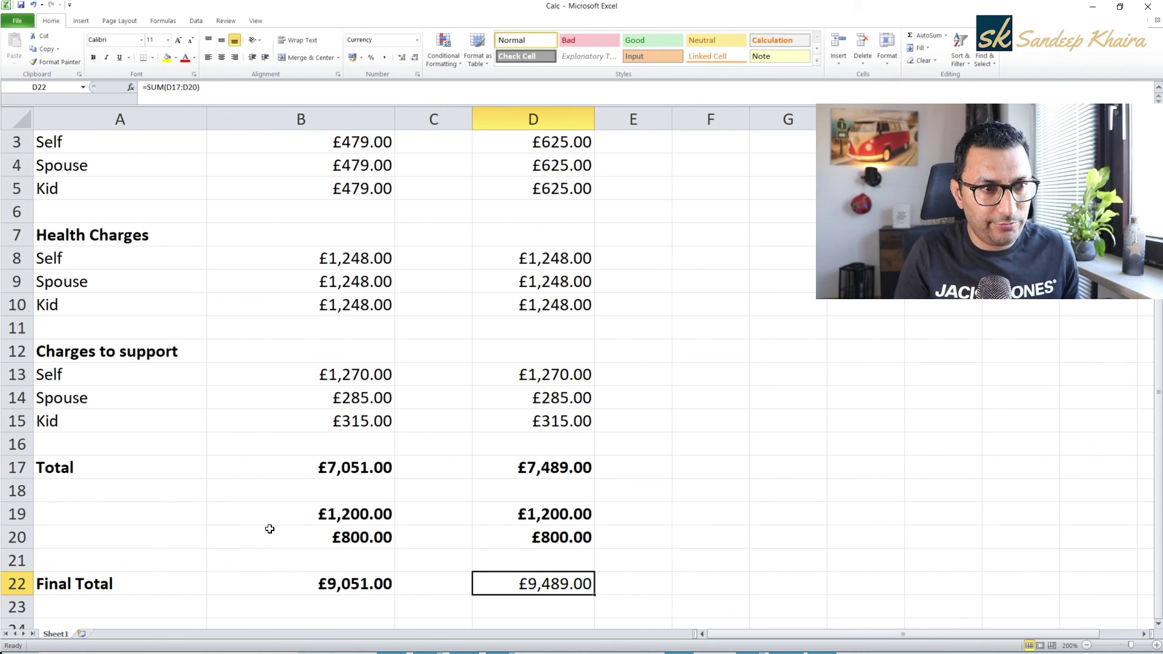
key("ctrl+b")
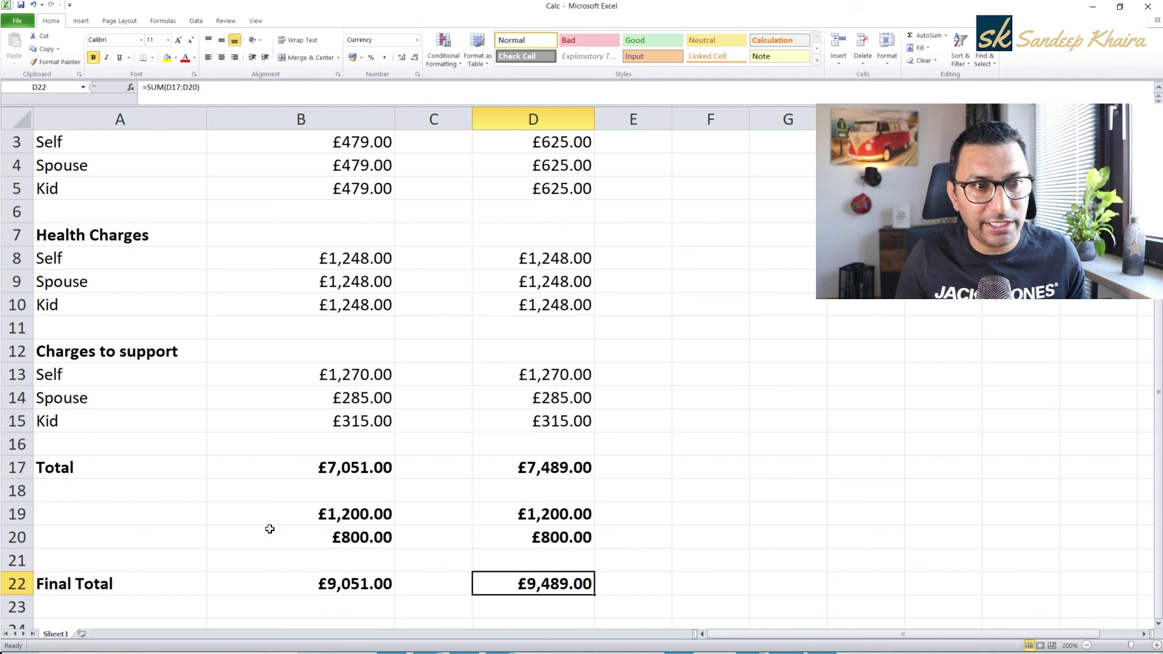
key("Left")
key("Left")
key("Left")
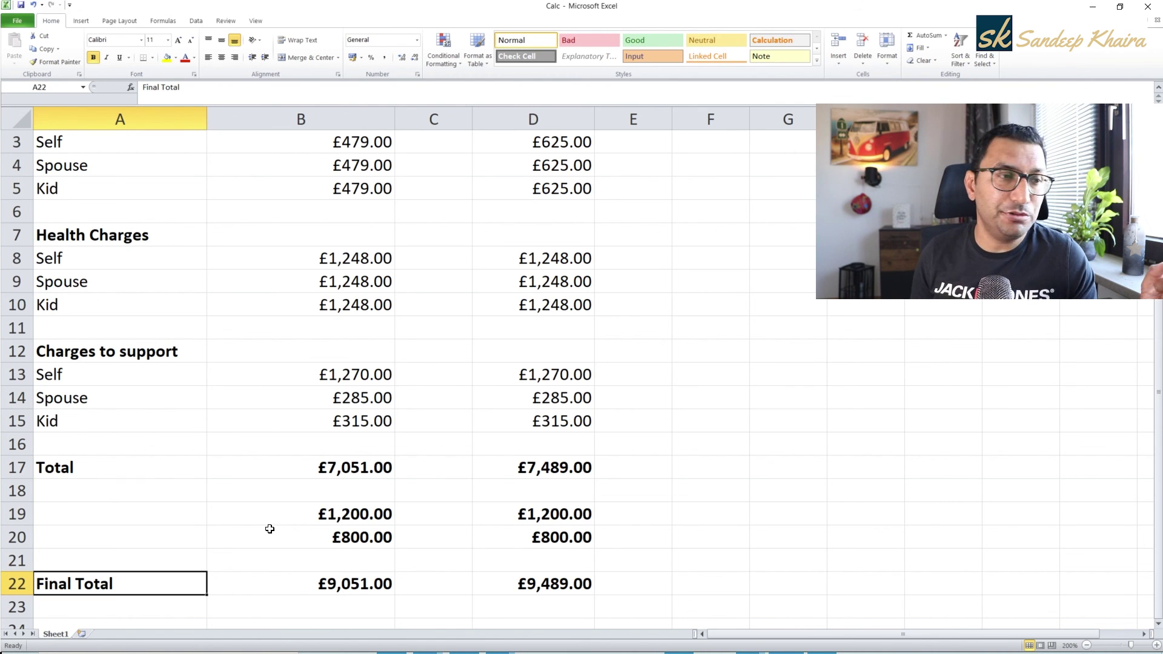
key("Right")
key("Right")
key("Left")
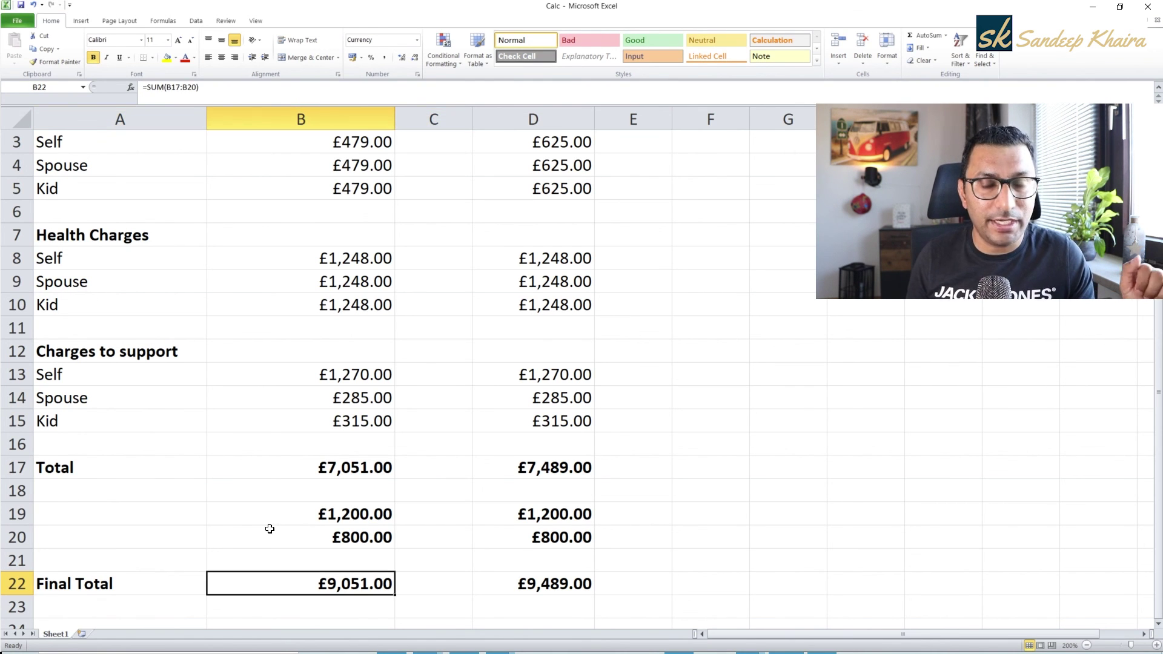